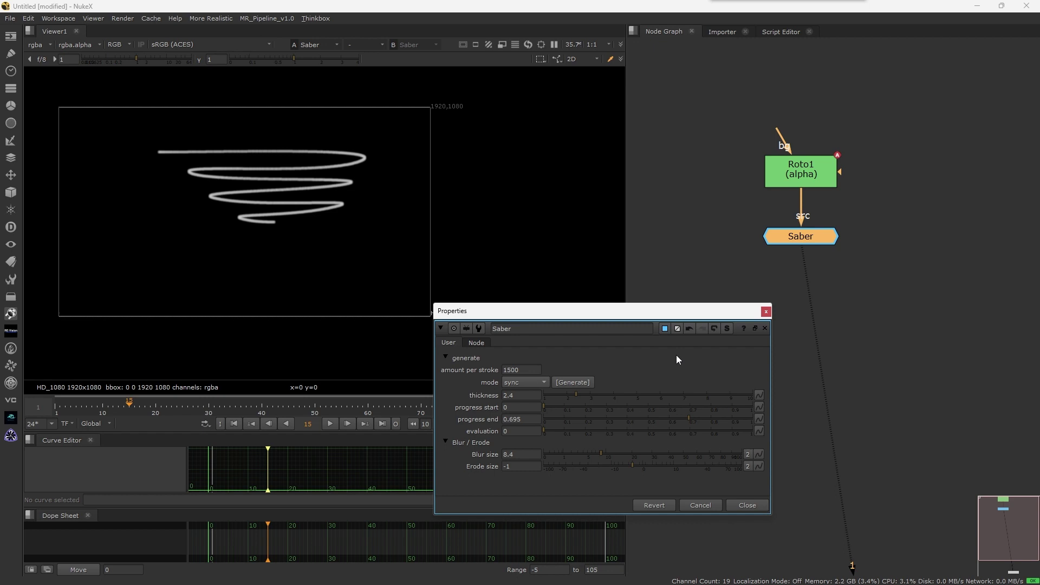
{"action": "left_click_drag", "start_coordinate": [678, 309], "coordinate": [660, 224]}
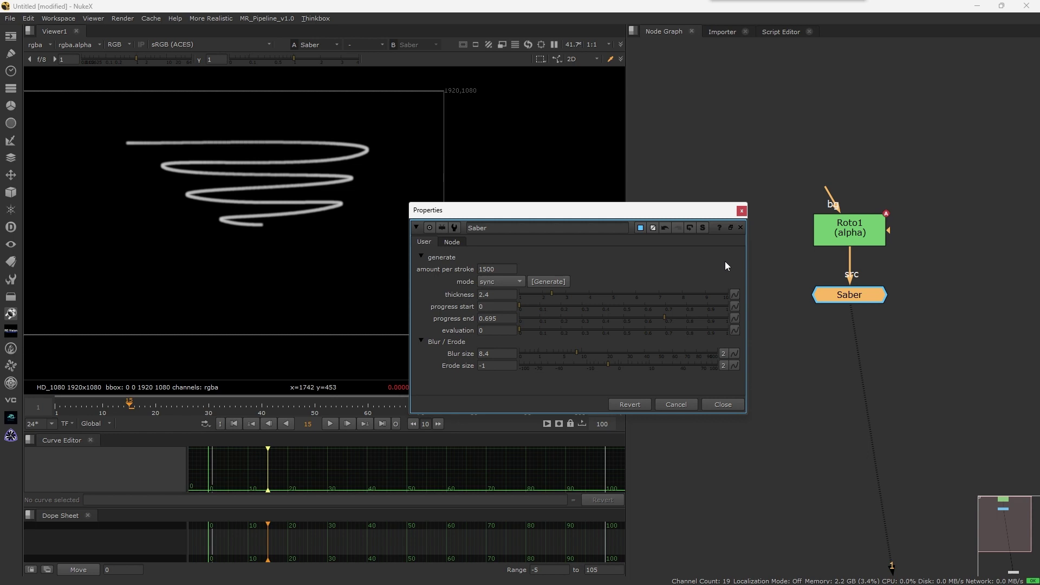
{"action": "left_click_drag", "start_coordinate": [553, 206], "coordinate": [628, 245]}
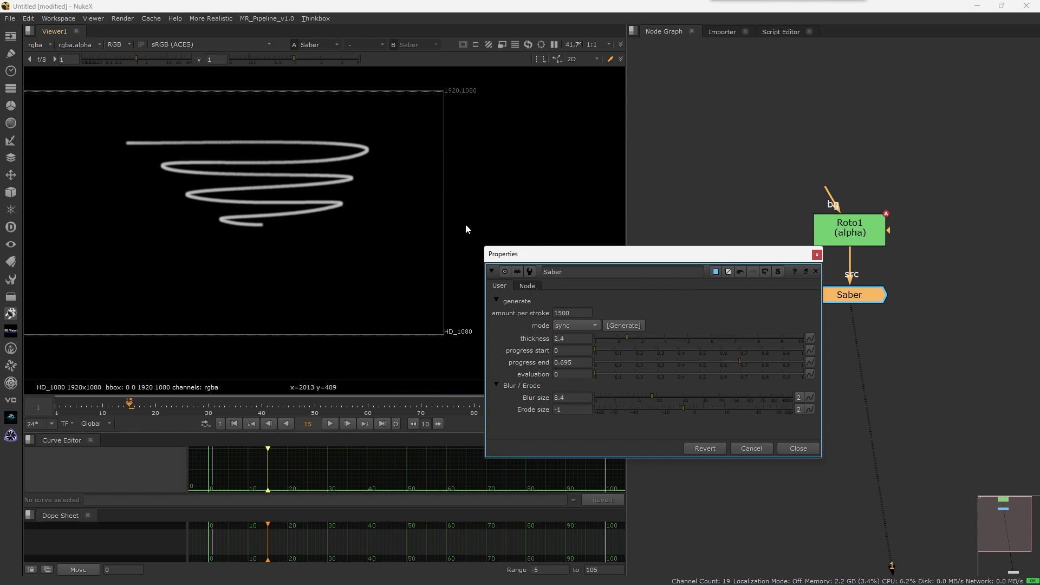
{"action": "left_click", "coordinate": [416, 174]}
{"action": "left_click_drag", "start_coordinate": [591, 259], "coordinate": [464, 233]}
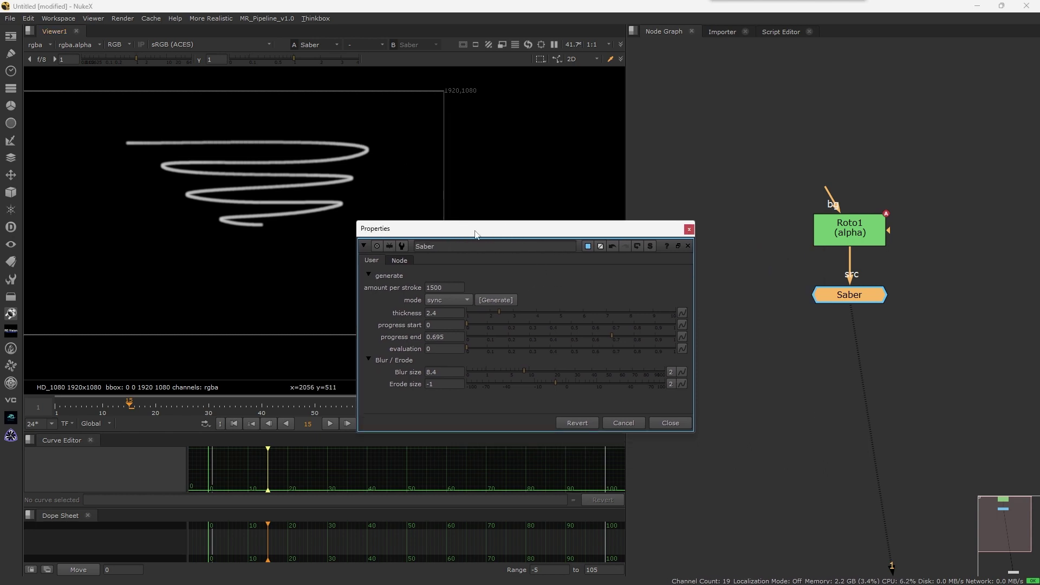
{"action": "left_click_drag", "start_coordinate": [476, 234], "coordinate": [515, 240]}
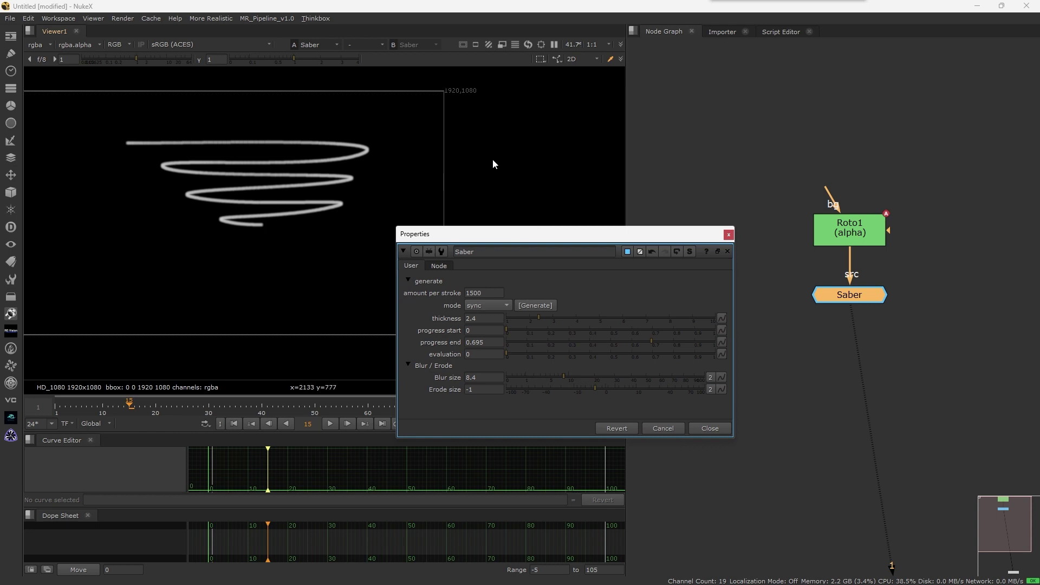
{"action": "left_click", "coordinate": [415, 172]}
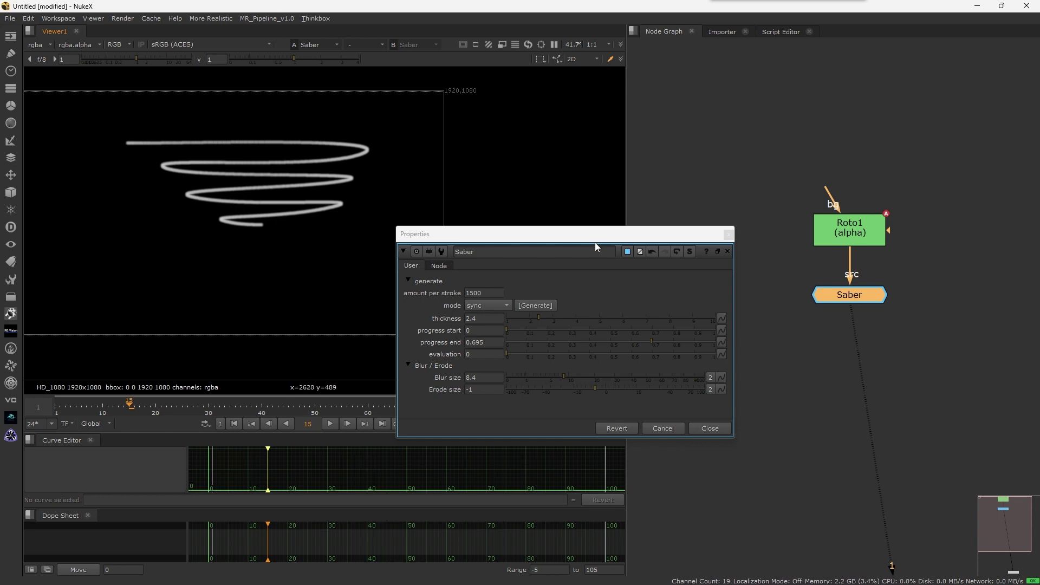
{"action": "scroll", "coordinate": [322, 204], "scroll_direction": "down", "scroll_amount": 3}
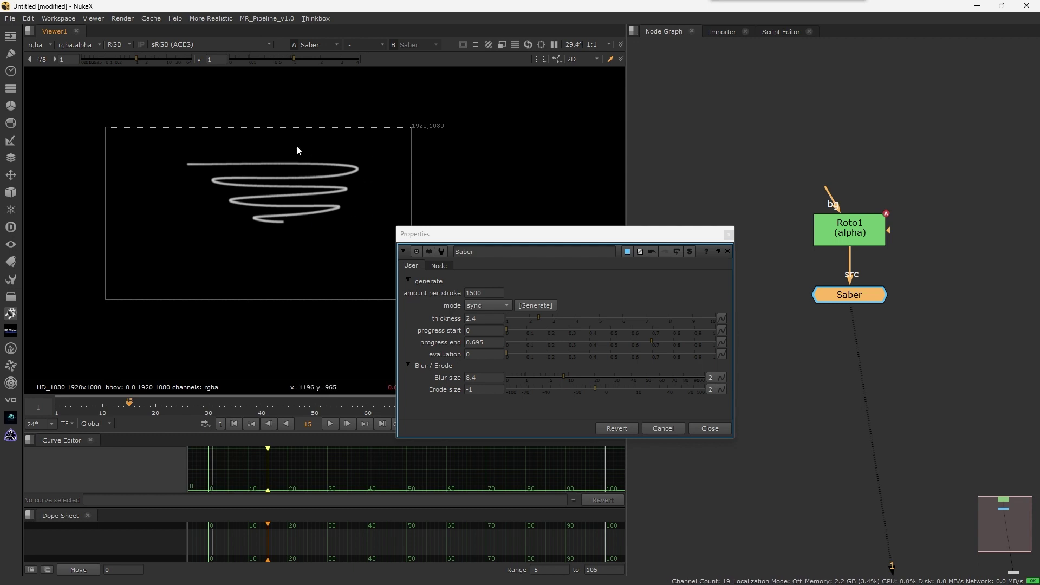
{"action": "scroll", "coordinate": [298, 187], "scroll_direction": "up", "scroll_amount": 3}
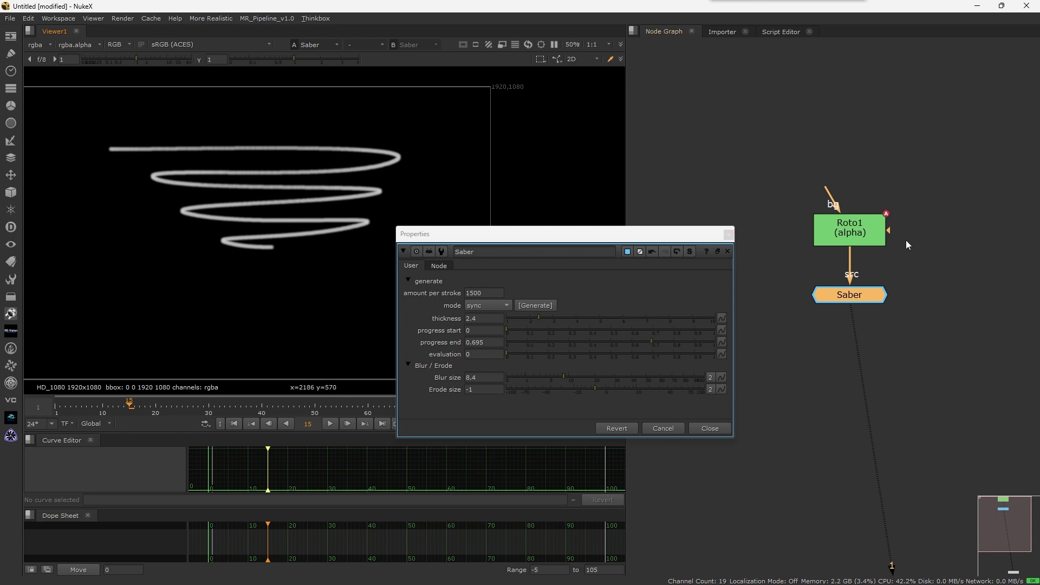
Step: Close the Roto1 and Saber properties and clear both nodes from the node graph
{"action": "double_click", "coordinate": [864, 233]}
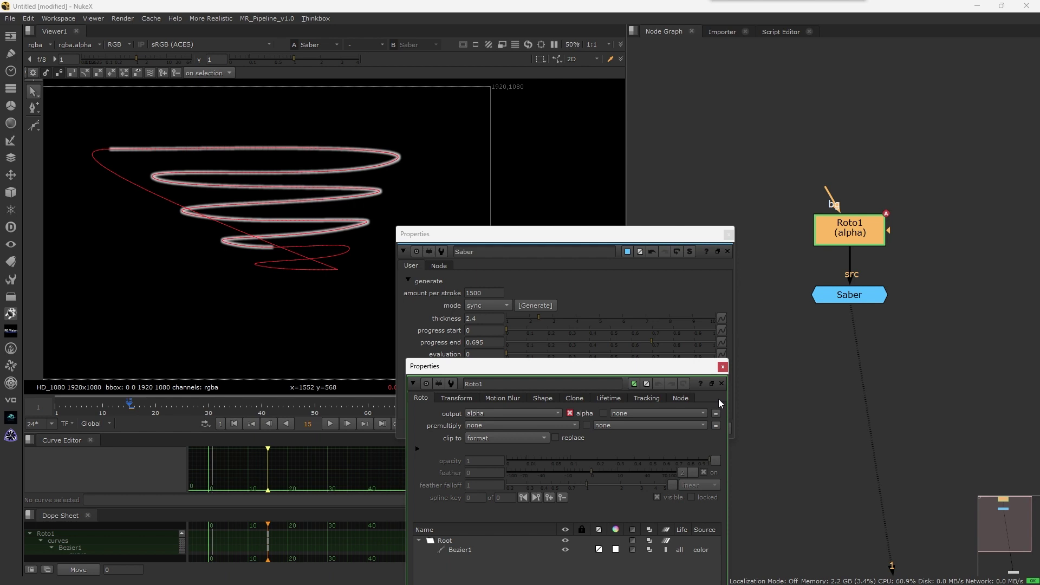
{"action": "left_click", "coordinate": [721, 384]}
{"action": "left_click_drag", "start_coordinate": [535, 236], "coordinate": [608, 194]}
{"action": "left_click_drag", "start_coordinate": [723, 289], "coordinate": [576, 287]}
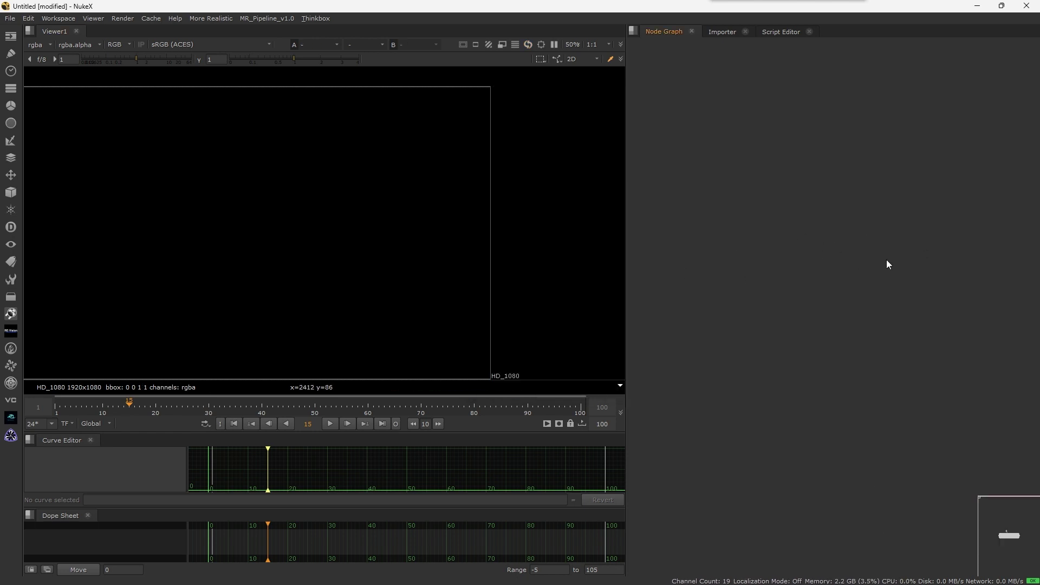
Step: Add an empty Roto node to the node graph and open its properties
{"action": "key", "text": "o"}
{"action": "left_click", "coordinate": [435, 192]}
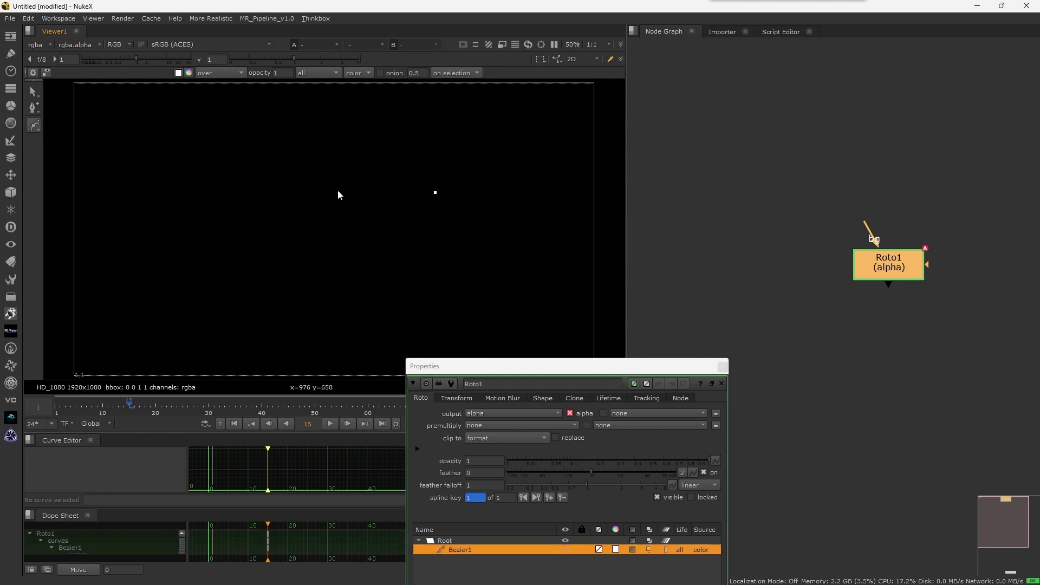
{"action": "scroll", "coordinate": [338, 191], "scroll_direction": "up", "scroll_amount": 1}
{"action": "scroll", "coordinate": [325, 179], "scroll_direction": "down", "scroll_amount": 2}
{"action": "key", "text": "ctrl+z"}
{"action": "key", "text": "ctrl+z"}
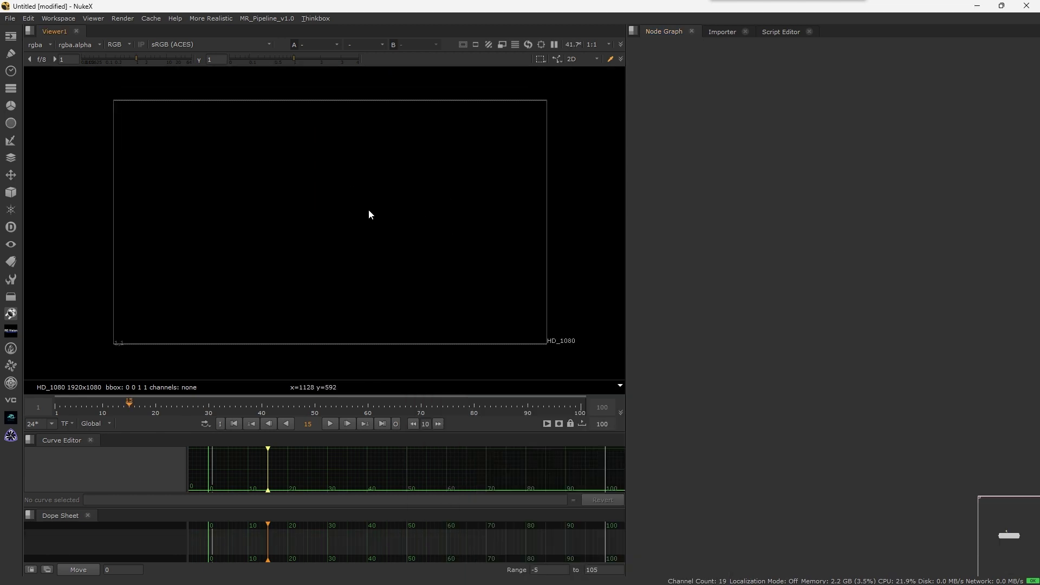
{"action": "key", "text": "ctrl+y"}
{"action": "double_click", "coordinate": [891, 265]}
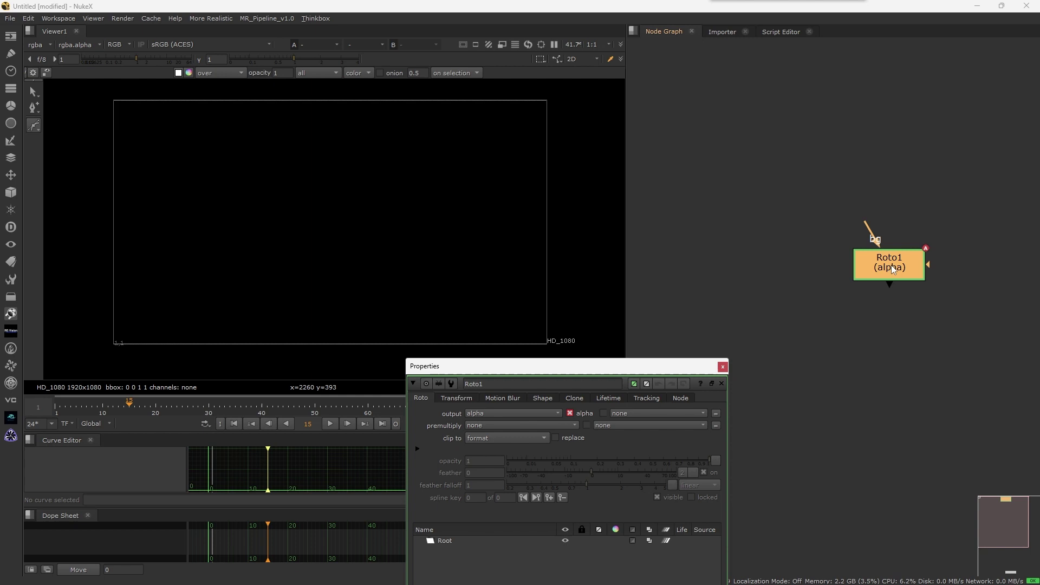
Step: Draw a circle with the Ellipse tool in the Roto node and position it near the middle of the frame
{"action": "right_click", "coordinate": [34, 124]}
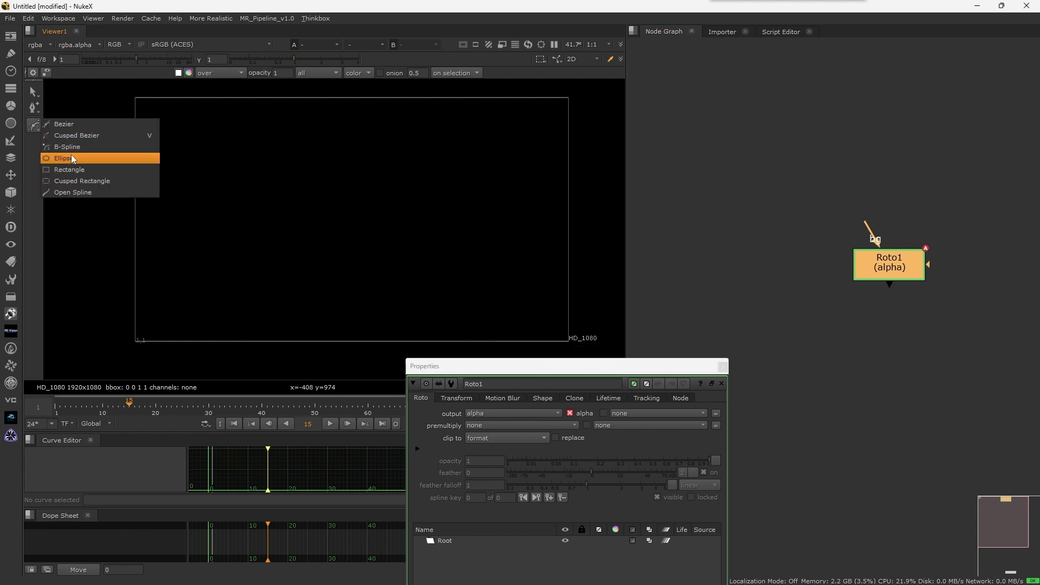
{"action": "left_click", "coordinate": [71, 156]}
{"action": "left_click_drag", "start_coordinate": [380, 217], "coordinate": [519, 299], "text": "ctrl+shift"}
{"action": "key", "text": "ctrl+a"}
{"action": "left_click_drag", "start_coordinate": [410, 229], "coordinate": [383, 222]}
{"action": "left_click", "coordinate": [527, 269]}
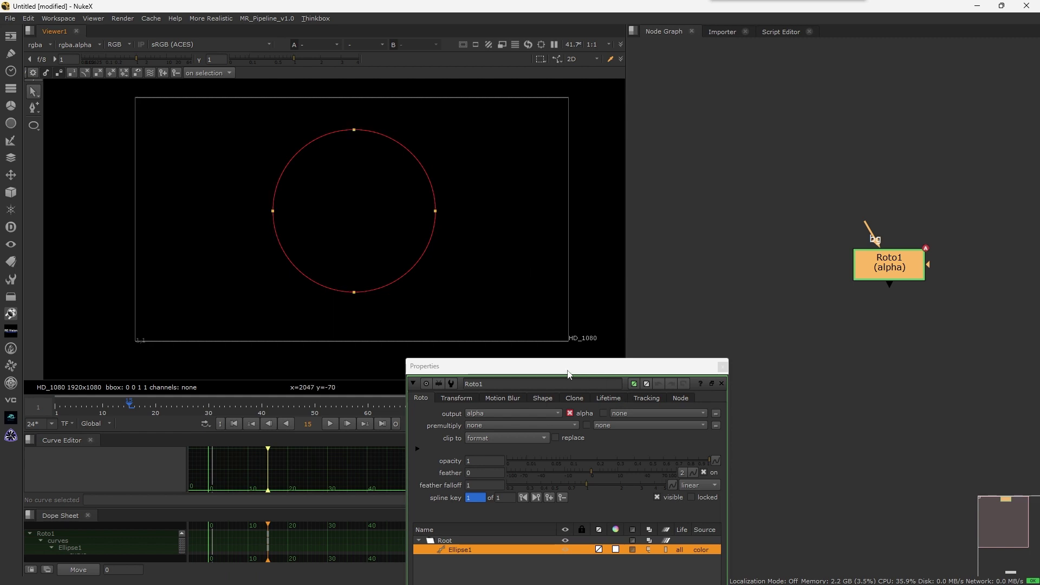
Step: Select the Ellipse1 shape in the Roto1 shape list along with all its control points
{"action": "left_click_drag", "start_coordinate": [569, 374], "coordinate": [702, 158]}
{"action": "left_click", "coordinate": [596, 337]}
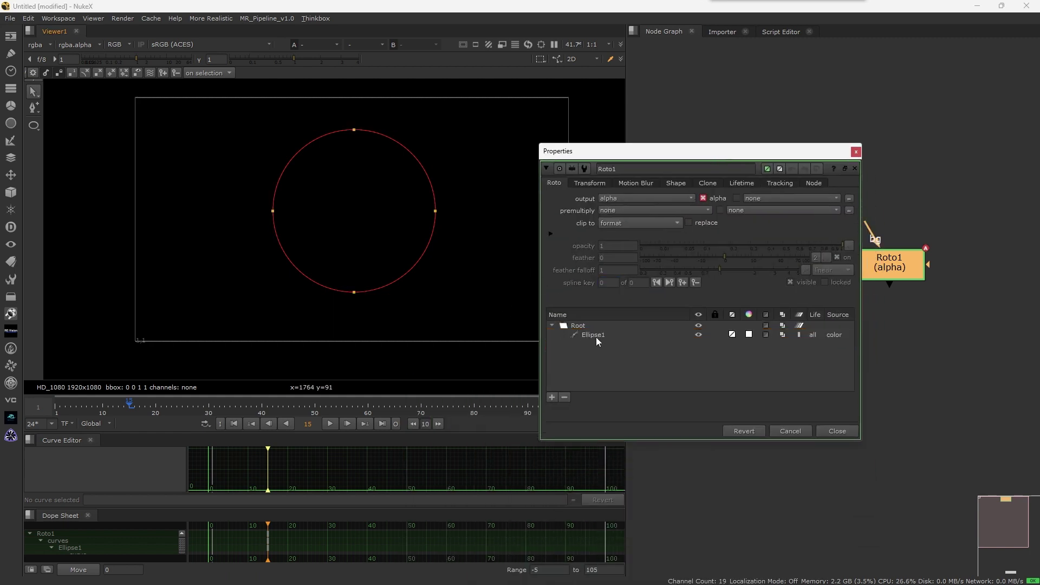
{"action": "left_click", "coordinate": [595, 335]}
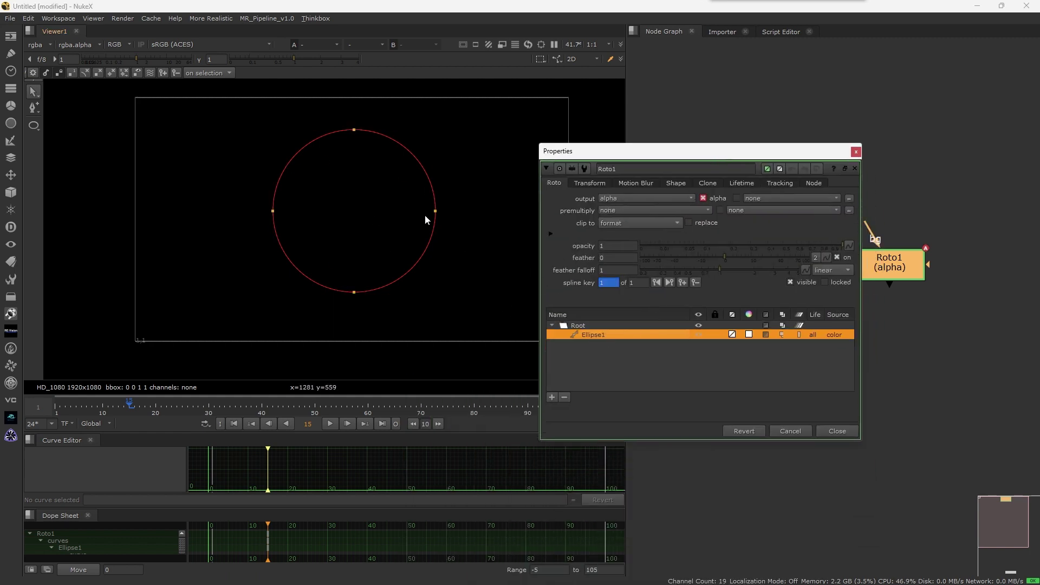
{"action": "left_click_drag", "start_coordinate": [225, 135], "coordinate": [504, 339]}
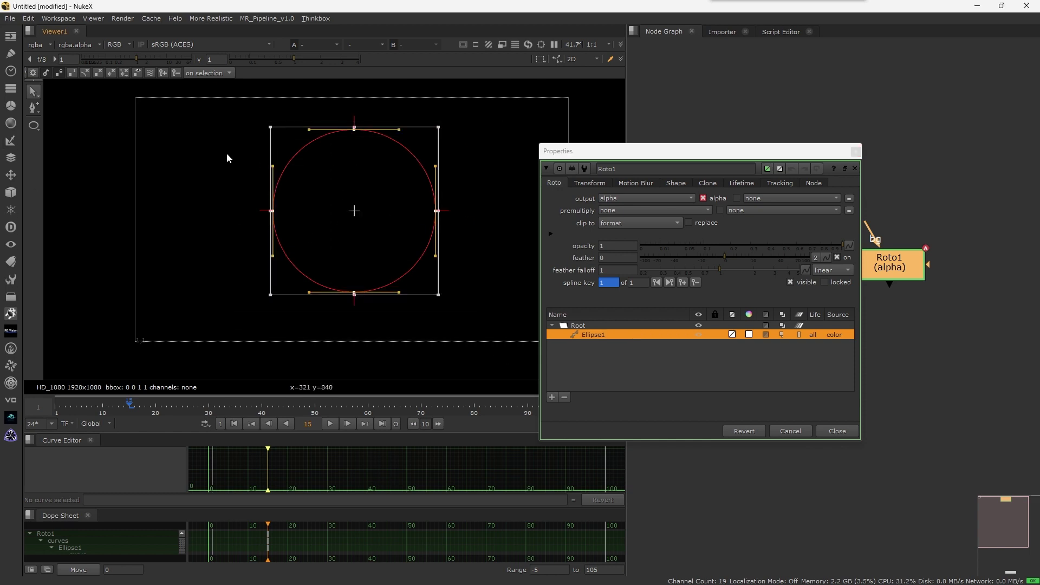
Step: Paint a freehand brush stroke across the frame in a new RotoPaint node and show it in the viewer
{"action": "left_click", "coordinate": [963, 170]}
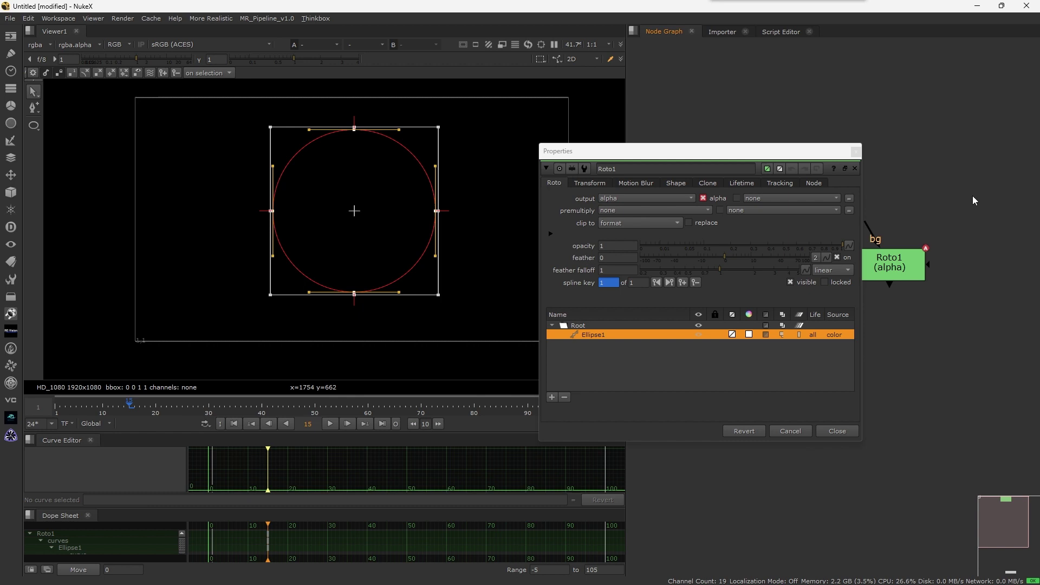
{"action": "key", "text": "p"}
{"action": "left_click_drag", "start_coordinate": [982, 212], "coordinate": [994, 272]}
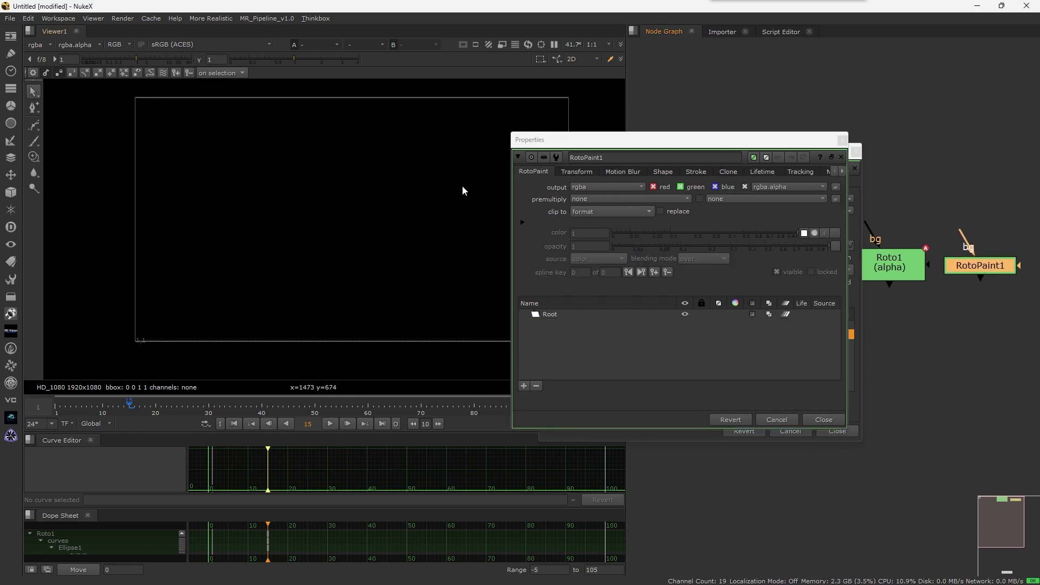
{"action": "left_click", "coordinate": [33, 140]}
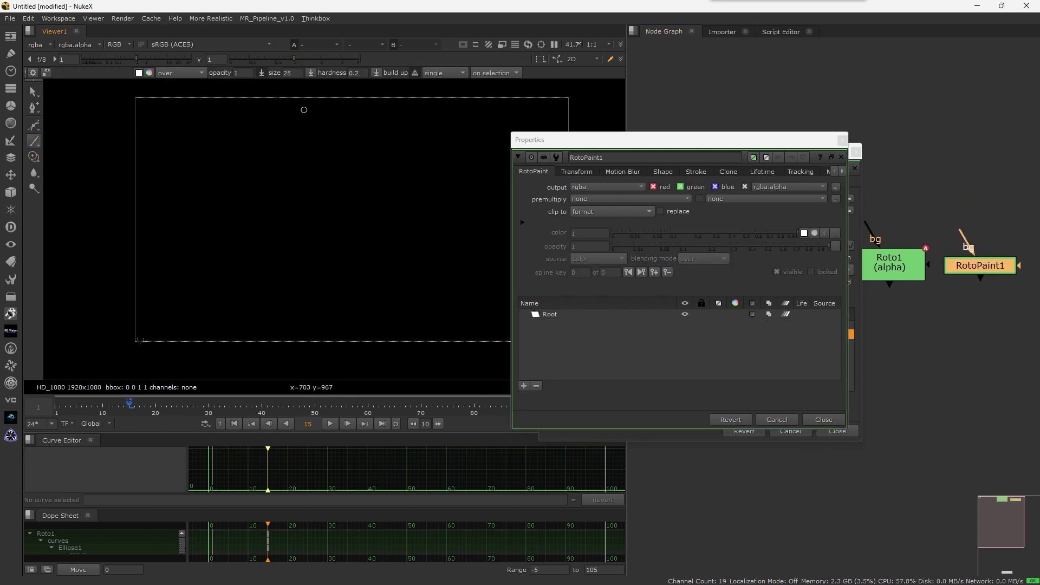
{"action": "left_click_drag", "start_coordinate": [418, 210], "coordinate": [480, 211]}
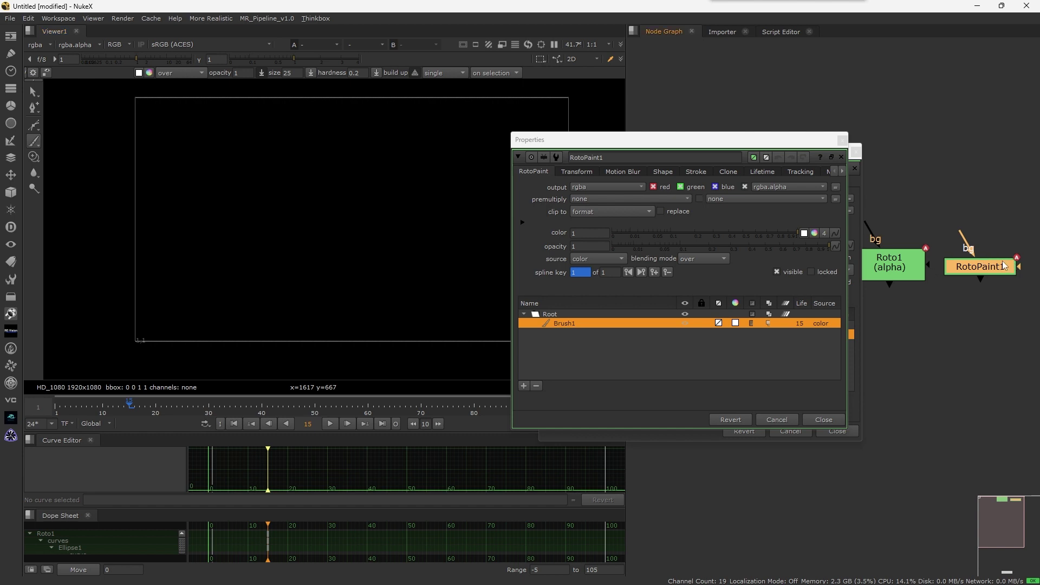
{"action": "key", "text": "1"}
Step: Set the painted stroke's brush size to 6.6 and its brush hardness to 0.112
{"action": "left_click", "coordinate": [662, 171]}
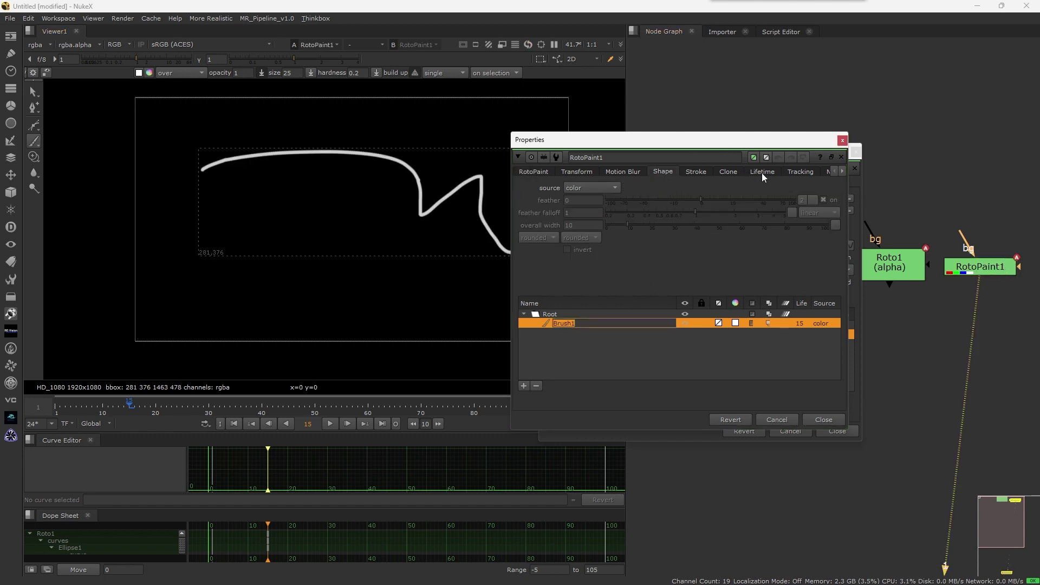
{"action": "left_click", "coordinate": [626, 172]}
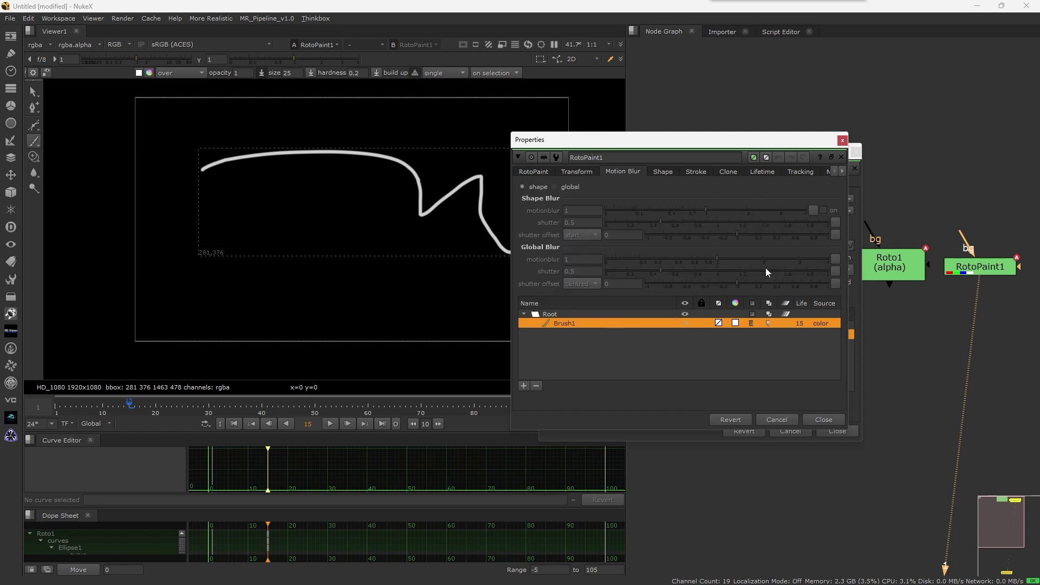
{"action": "left_click", "coordinate": [844, 172]}
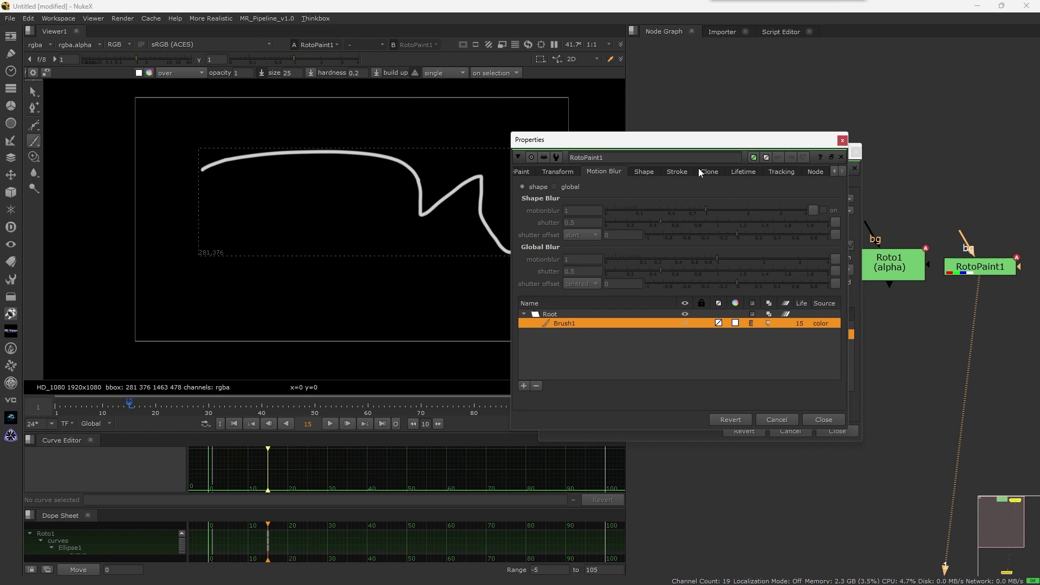
{"action": "left_click", "coordinate": [680, 172]}
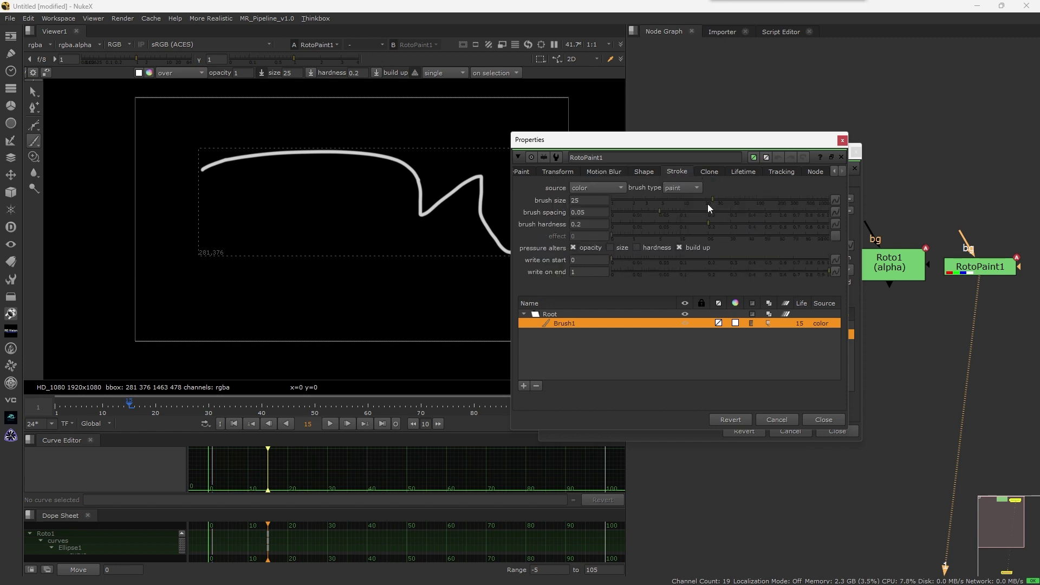
{"action": "mouse_move", "coordinate": [708, 203]}
{"action": "left_mouse_down"}
{"action": "mouse_move", "coordinate": [639, 208]}
{"action": "mouse_move", "coordinate": [670, 206]}
{"action": "left_mouse_up"}
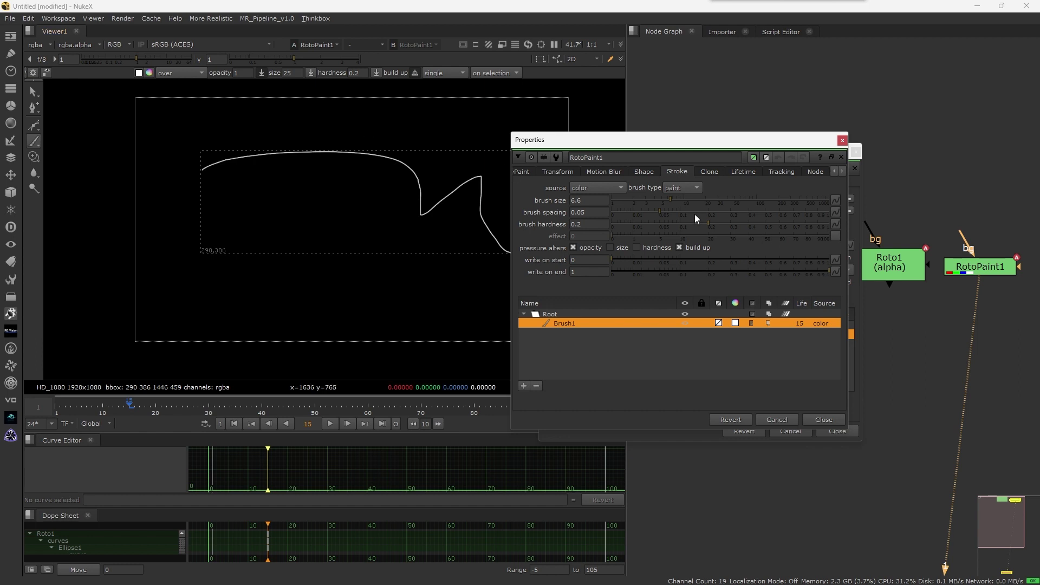
{"action": "left_click", "coordinate": [684, 224]}
Step: Delete the RotoPaint1 node from the node graph
{"action": "left_click", "coordinate": [974, 276]}
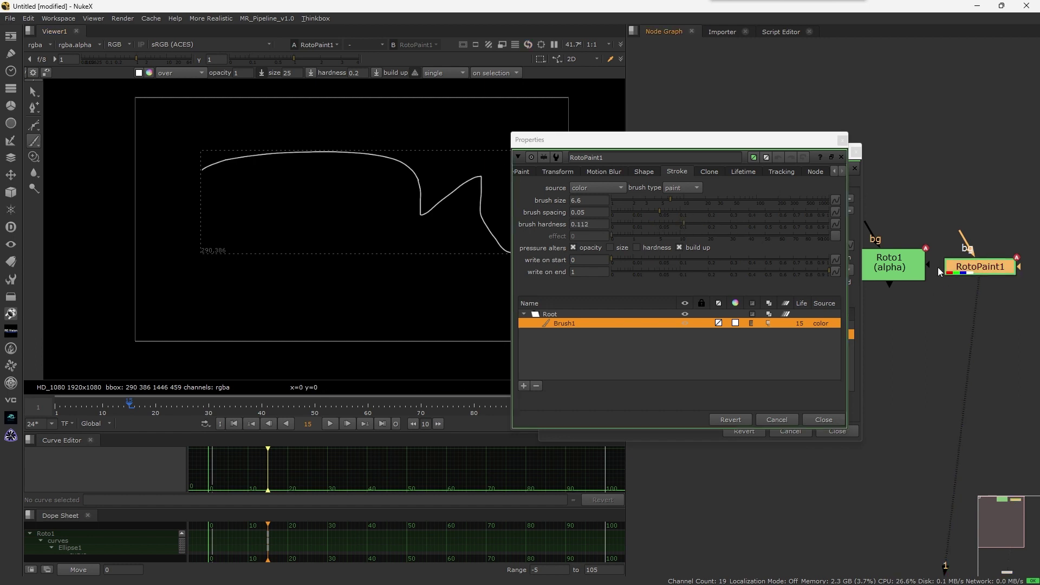
{"action": "key", "text": "Delete"}
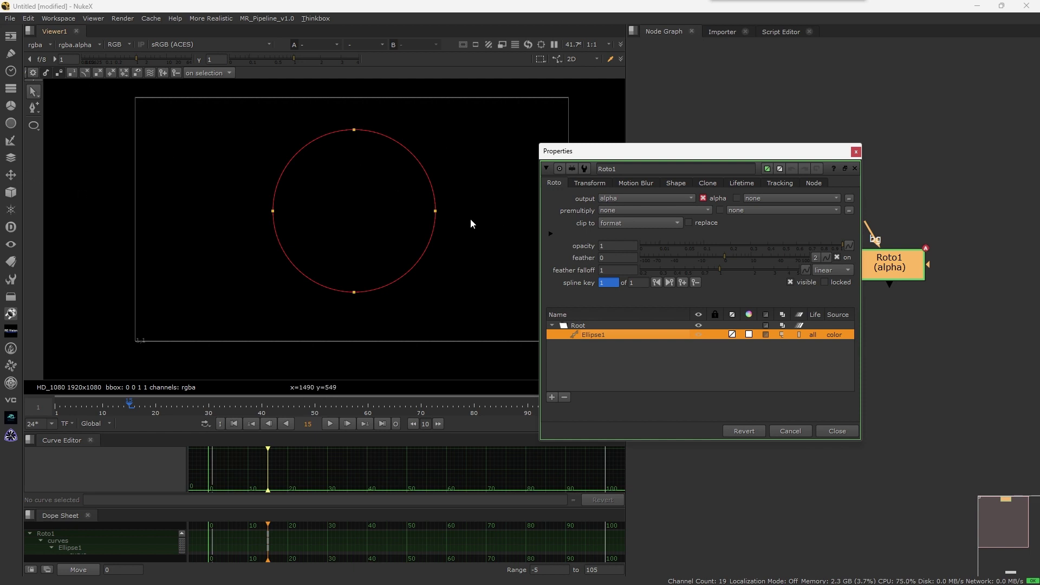
Step: Close the Roto1 properties and add a Saber node connected below Roto1
{"action": "left_click_drag", "start_coordinate": [658, 156], "coordinate": [637, 195]}
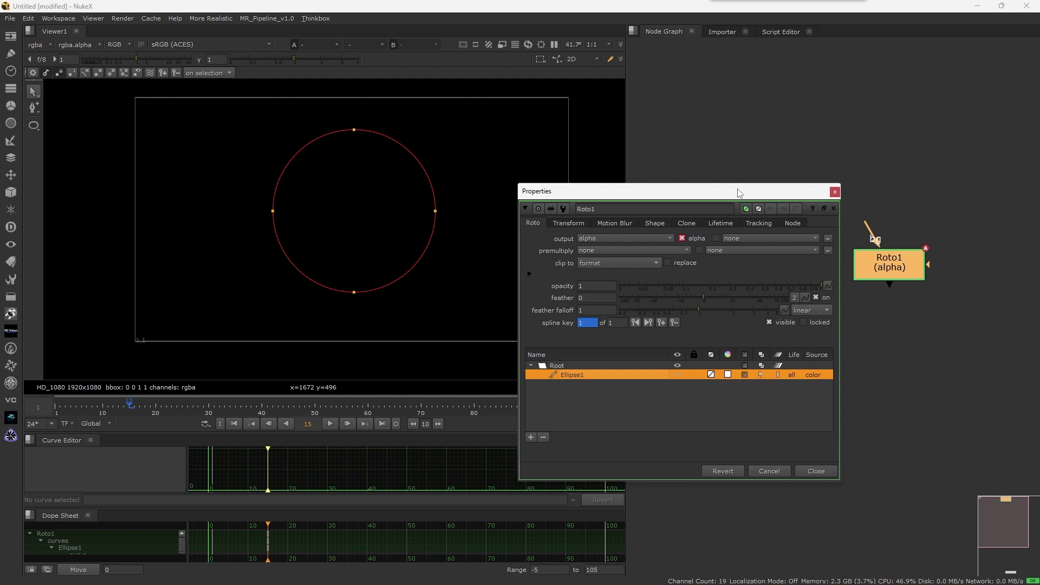
{"action": "left_click_drag", "start_coordinate": [742, 191], "coordinate": [696, 188]}
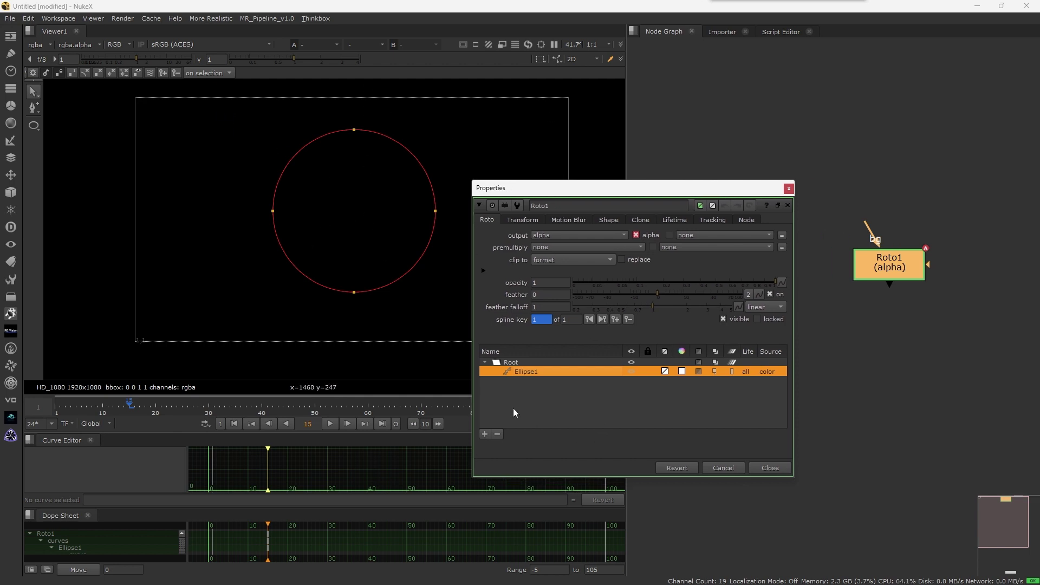
{"action": "left_click", "coordinate": [638, 408]}
{"action": "left_click", "coordinate": [769, 468]}
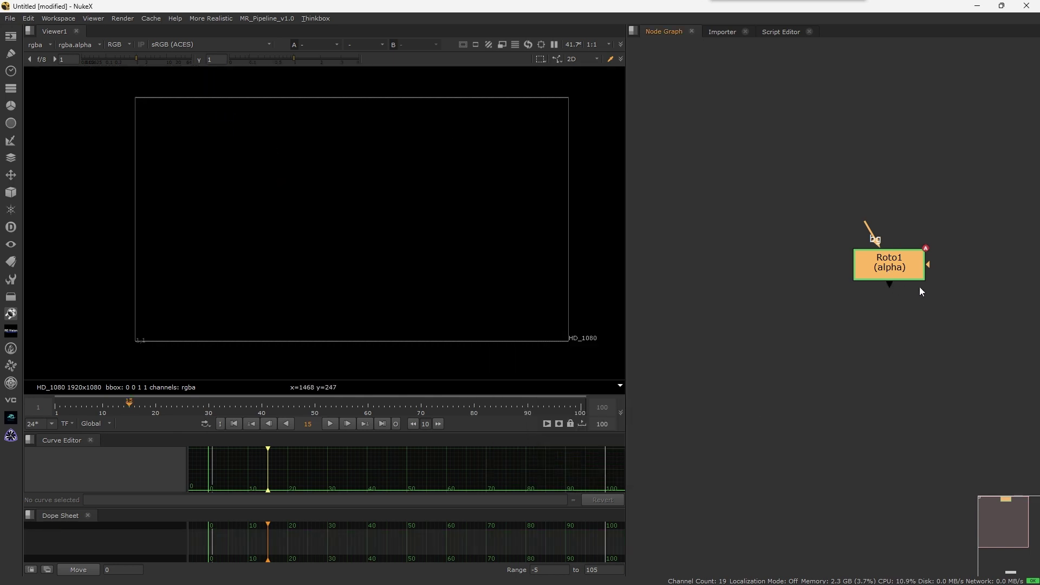
{"action": "key", "text": "Tab"}
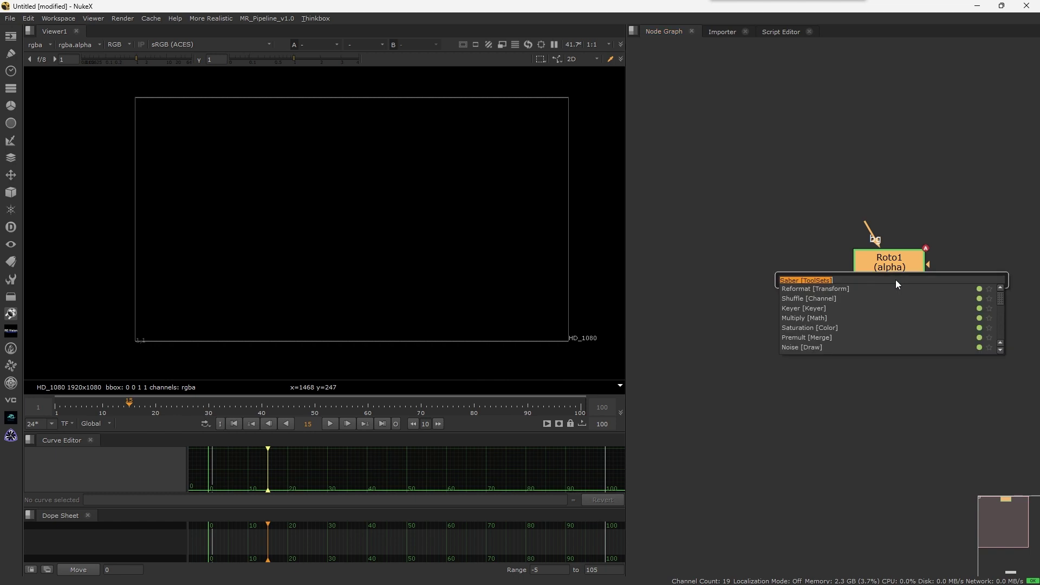
{"action": "type", "text": "saber"}
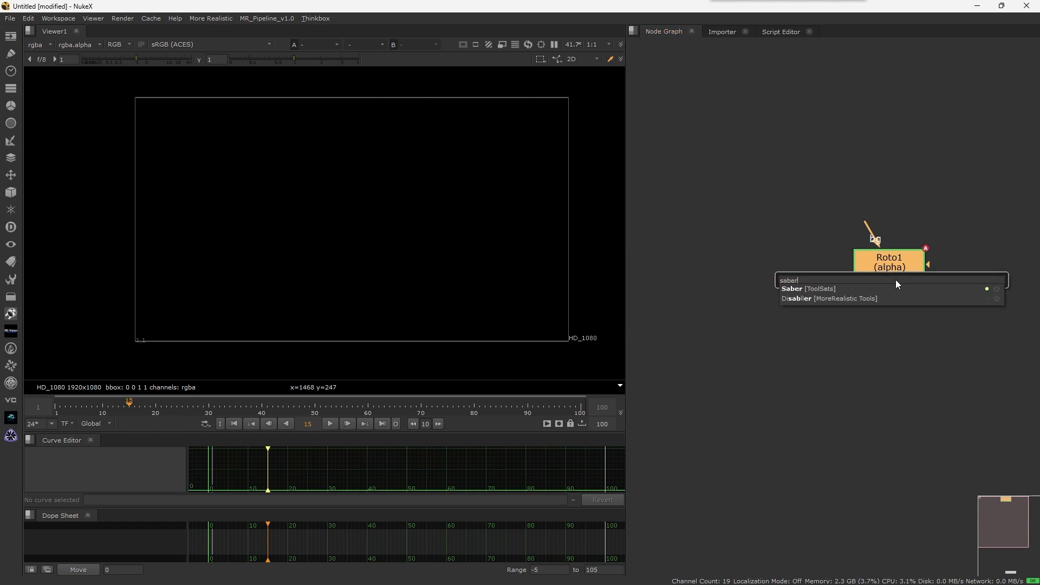
{"action": "key", "text": "Return"}
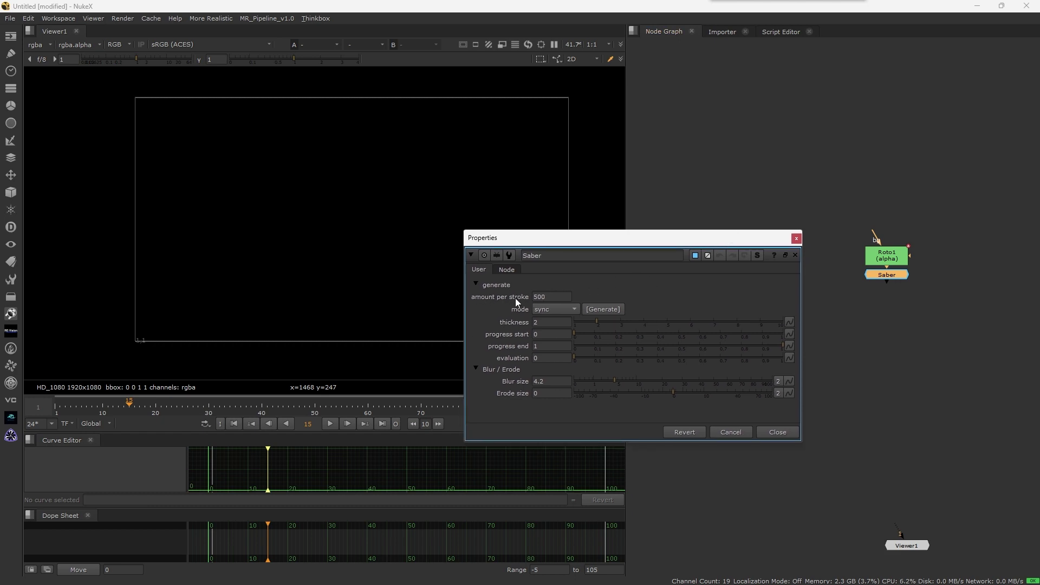
{"action": "left_click", "coordinate": [556, 296]}
{"action": "left_click", "coordinate": [632, 288]}
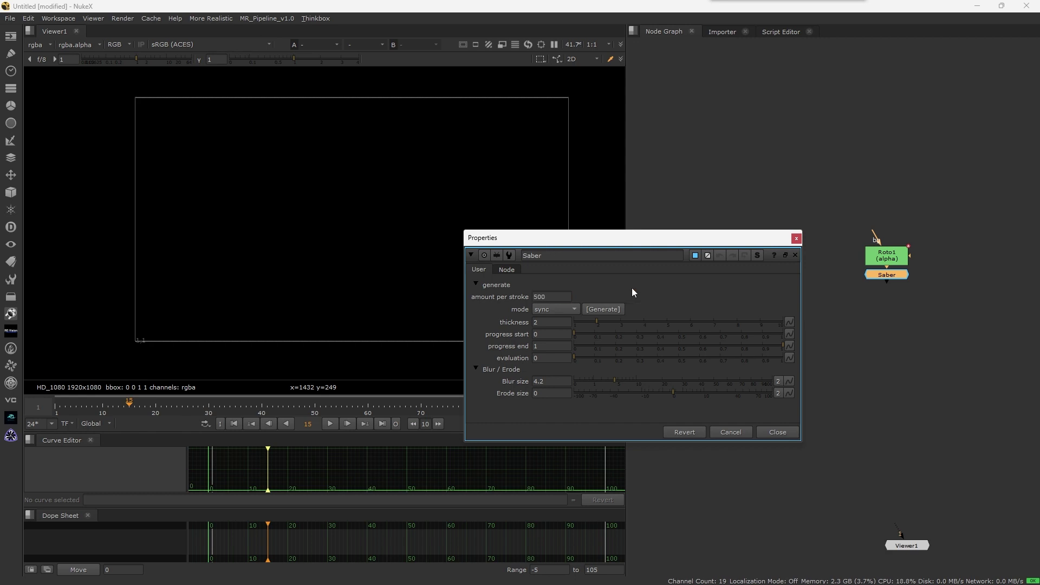
Step: Set the Saber's amount per stroke to 10, generate the strokes, and show the Saber result in the viewer
{"action": "left_click", "coordinate": [546, 298]}
{"action": "type", "text": "10"}
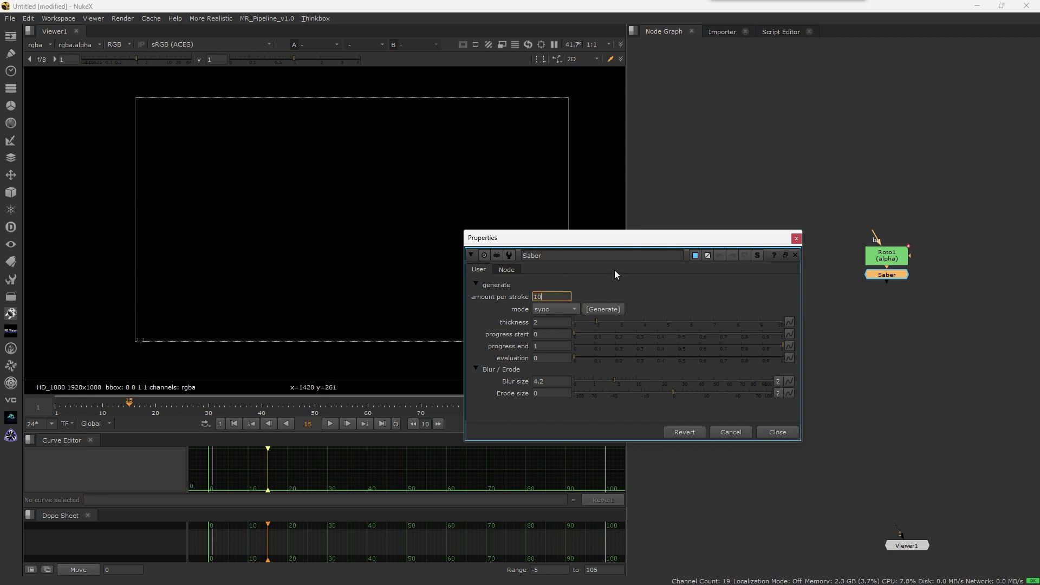
{"action": "left_click", "coordinate": [668, 281]}
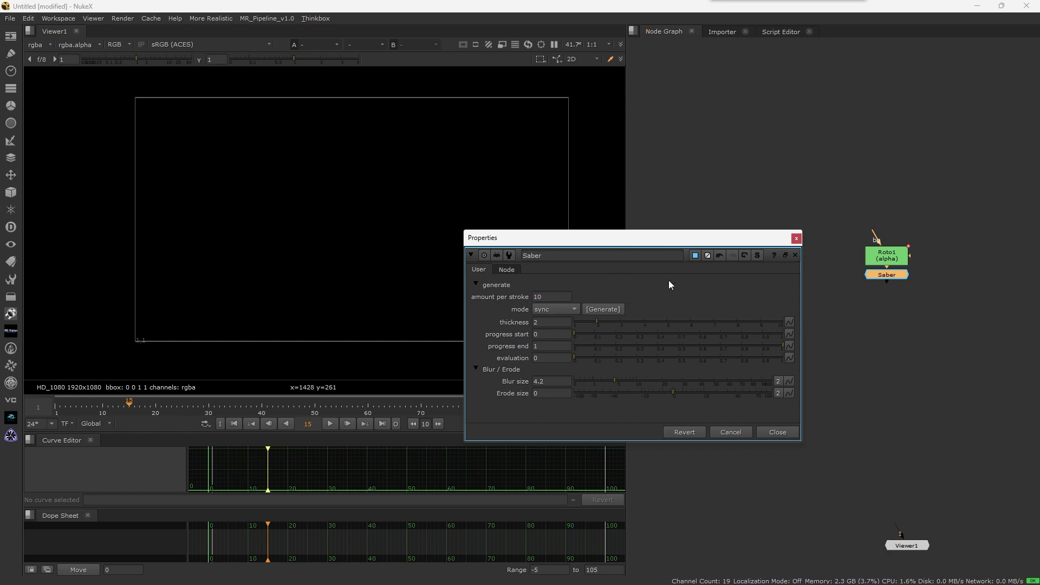
{"action": "left_click", "coordinate": [615, 310]}
{"action": "key", "text": "1"}
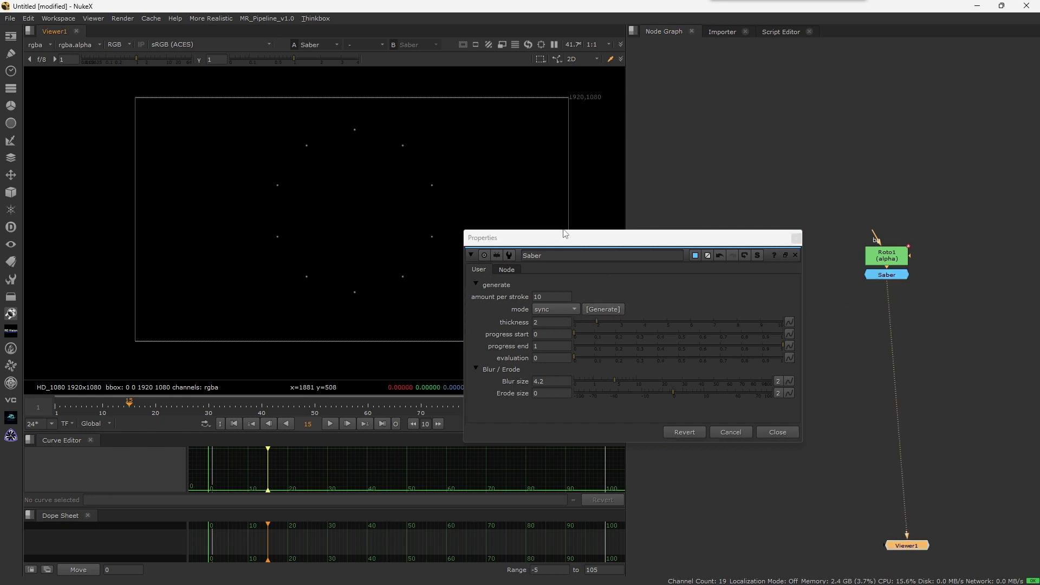
{"action": "left_click_drag", "start_coordinate": [522, 238], "coordinate": [634, 233]}
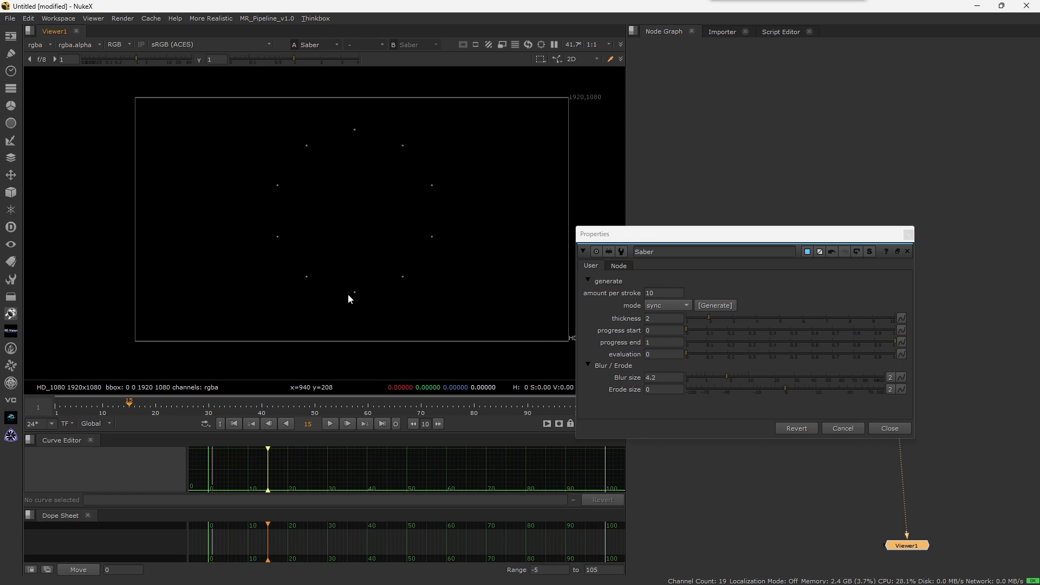
{"action": "left_click_drag", "start_coordinate": [275, 119], "coordinate": [470, 337]}
{"action": "left_click_drag", "start_coordinate": [216, 134], "coordinate": [508, 329]}
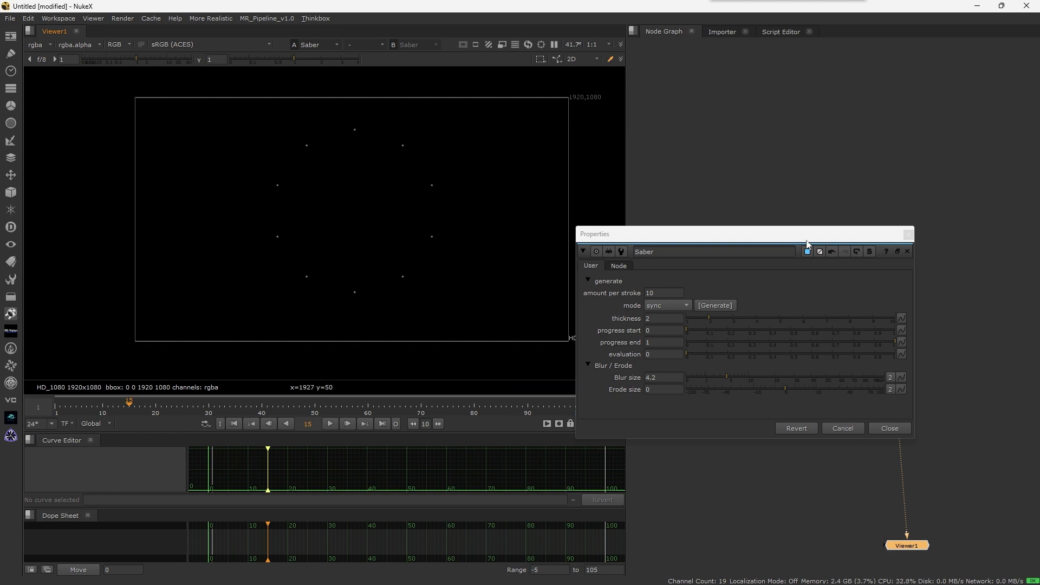
Step: Open the Roto1 properties and compare the circle's outline with the points generated along it
{"action": "left_click_drag", "start_coordinate": [807, 239], "coordinate": [729, 339]}
{"action": "double_click", "coordinate": [883, 263]}
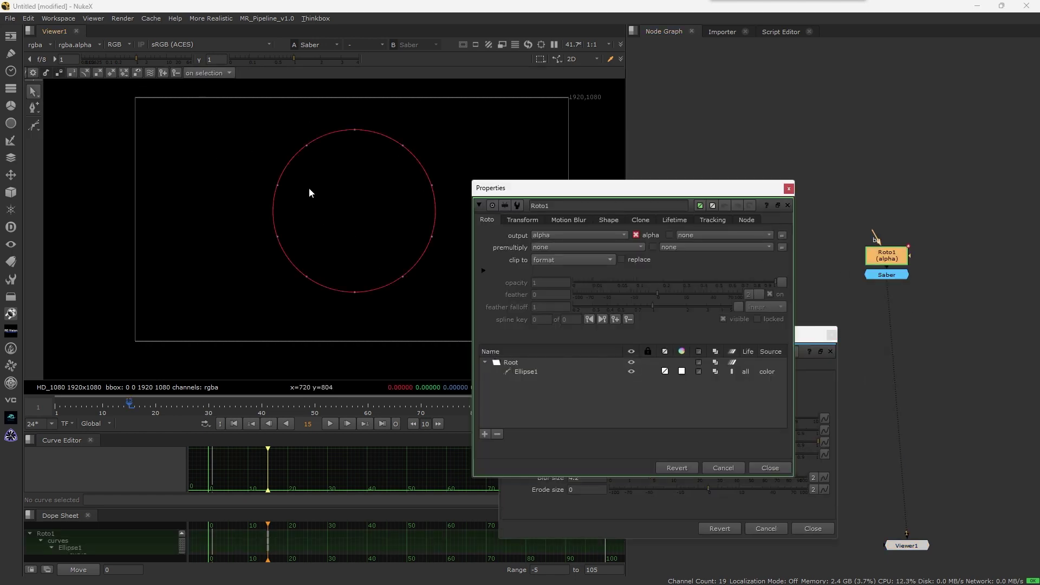
{"action": "left_click_drag", "start_coordinate": [644, 189], "coordinate": [902, 140]}
{"action": "left_click_drag", "start_coordinate": [662, 335], "coordinate": [567, 289]}
{"action": "scroll", "coordinate": [439, 231], "scroll_direction": "up", "scroll_amount": 9}
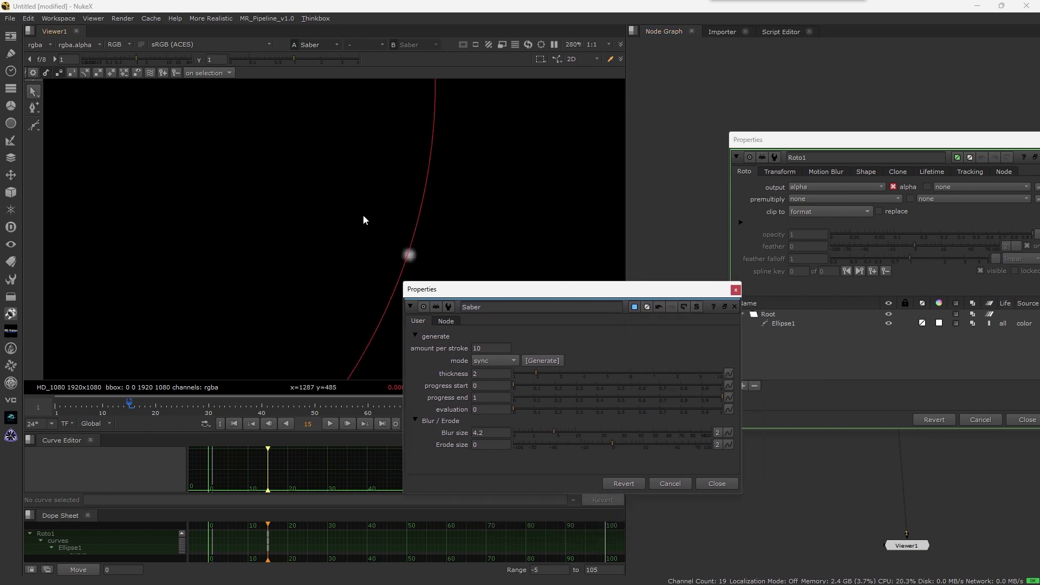
{"action": "left_click_drag", "start_coordinate": [362, 214], "coordinate": [513, 290]}
{"action": "scroll", "coordinate": [477, 238], "scroll_direction": "down", "scroll_amount": 10}
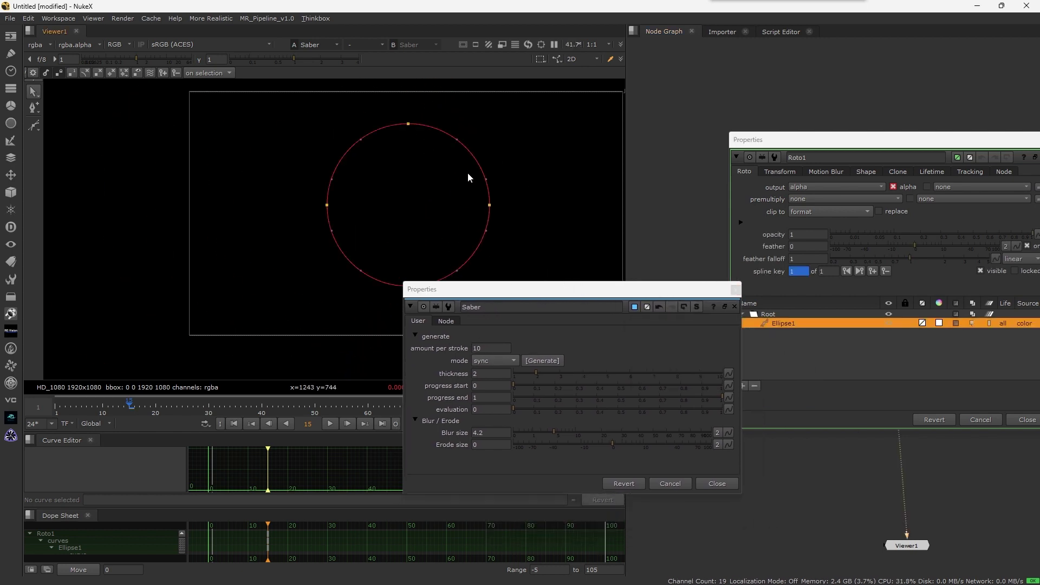
{"action": "left_click_drag", "start_coordinate": [577, 293], "coordinate": [705, 271]}
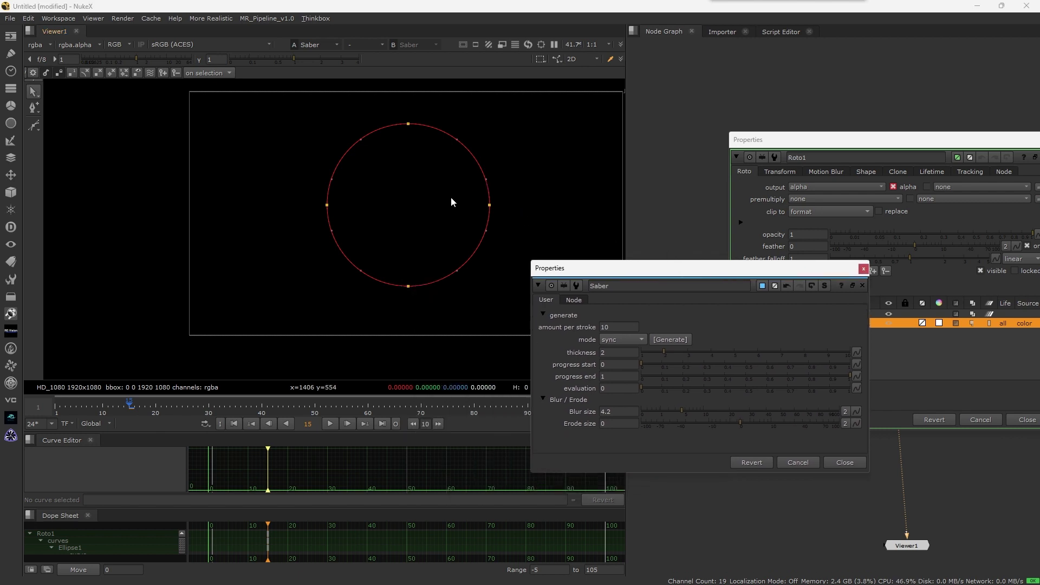
{"action": "scroll", "coordinate": [514, 205], "scroll_direction": "up", "scroll_amount": 3}
{"action": "scroll", "coordinate": [473, 191], "scroll_direction": "down", "scroll_amount": 1}
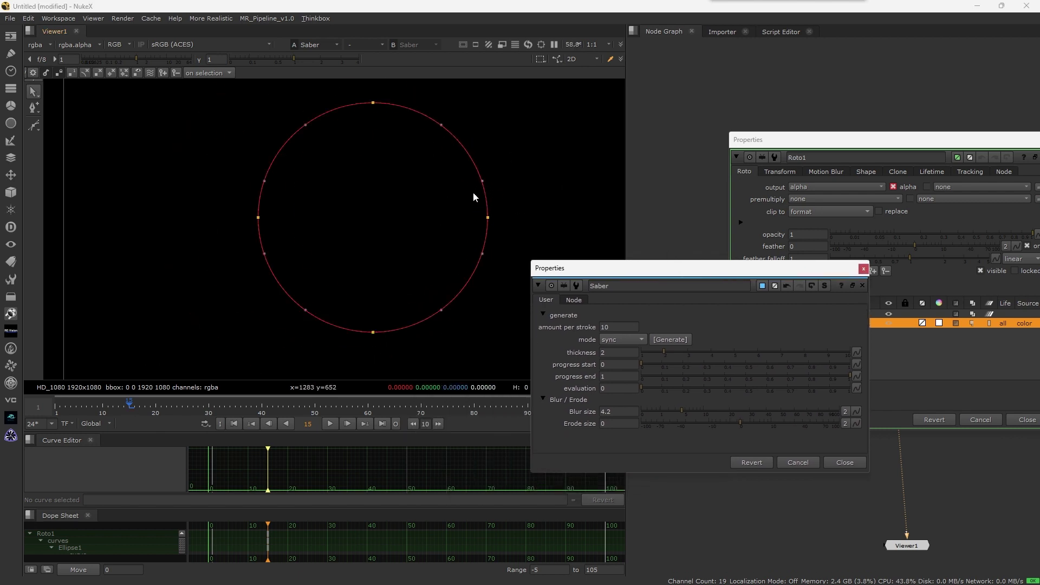
Step: Close the Roto1 properties and move the Saber node slightly further below Roto1
{"action": "left_click_drag", "start_coordinate": [769, 269], "coordinate": [645, 344]}
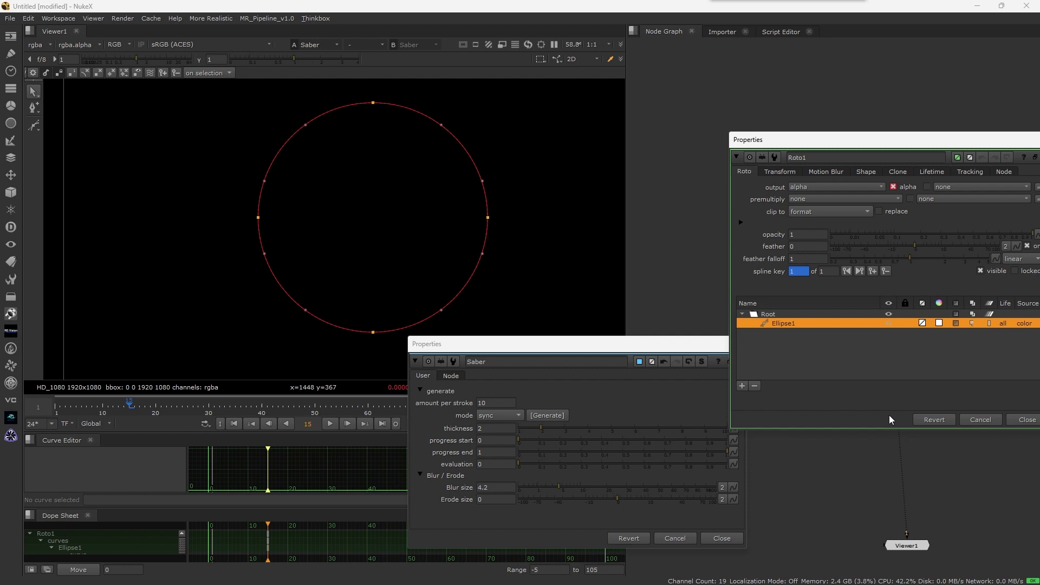
{"action": "left_click", "coordinate": [1025, 420]}
{"action": "left_click_drag", "start_coordinate": [887, 278], "coordinate": [888, 287]}
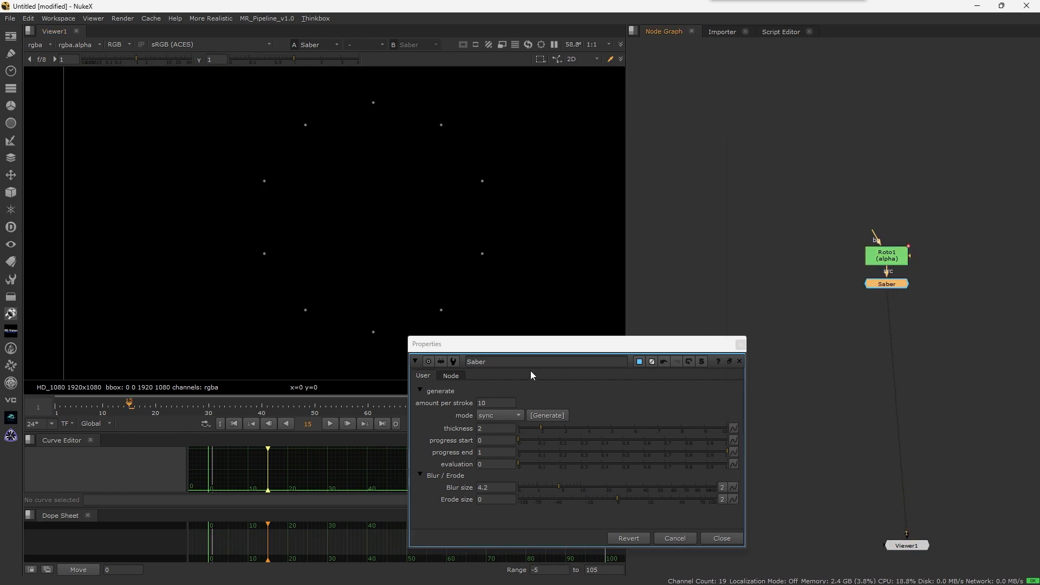
Step: Examine the spacing of the generated points around the circle in the viewer
{"action": "left_click_drag", "start_coordinate": [575, 346], "coordinate": [749, 318]}
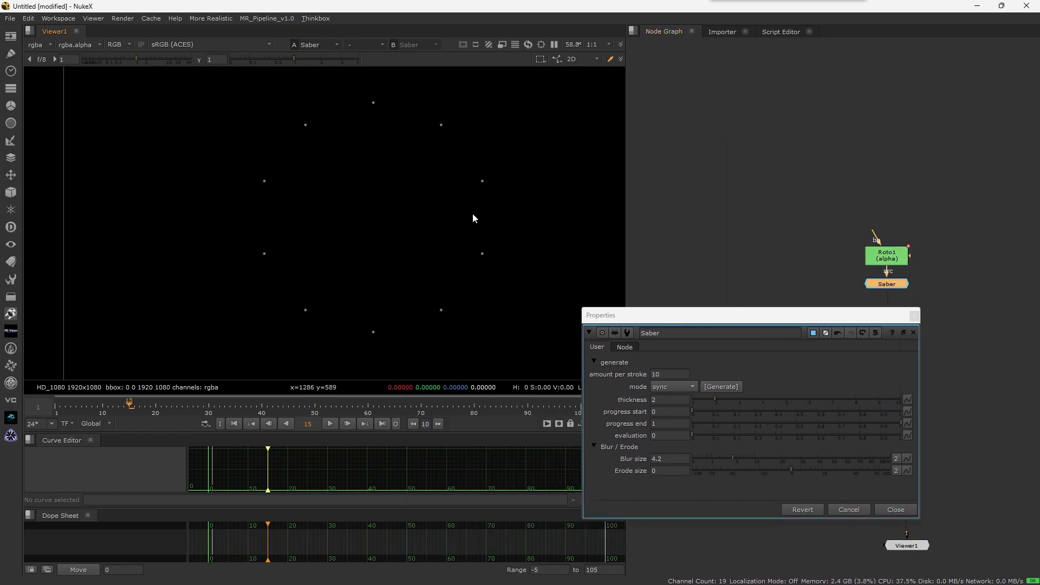
{"action": "left_click_drag", "start_coordinate": [181, 187], "coordinate": [533, 203]}
{"action": "left_click_drag", "start_coordinate": [196, 192], "coordinate": [555, 200]}
{"action": "left_click_drag", "start_coordinate": [205, 171], "coordinate": [493, 197]}
{"action": "mouse_move", "coordinate": [188, 151]}
{"action": "left_mouse_down"}
{"action": "mouse_move", "coordinate": [449, 190]}
{"action": "mouse_move", "coordinate": [367, 160]}
{"action": "mouse_move", "coordinate": [558, 163]}
{"action": "left_mouse_up"}
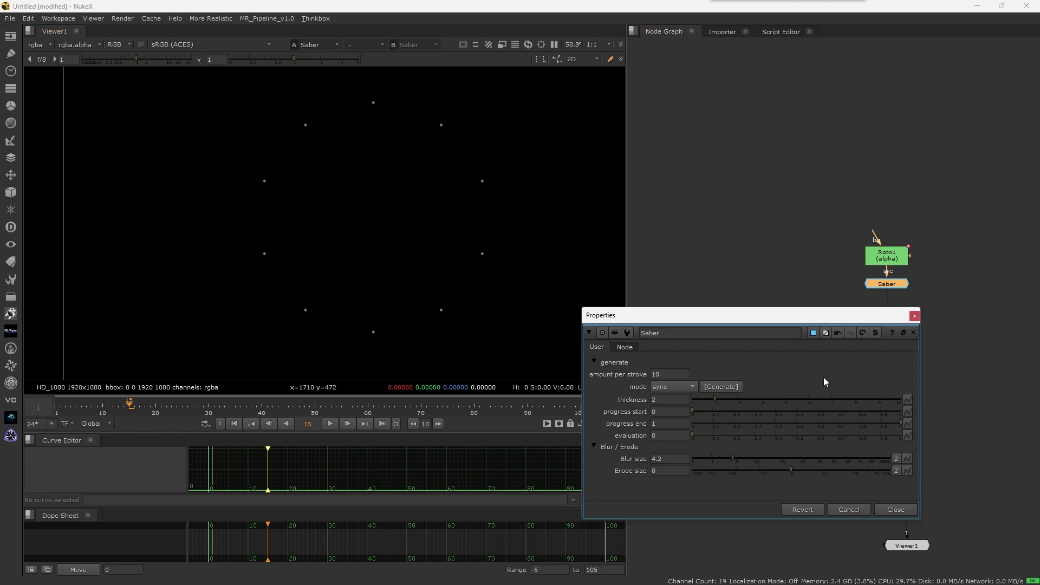
{"action": "scroll", "coordinate": [357, 226], "scroll_direction": "down", "scroll_amount": 2}
{"action": "middle_click_drag", "start_coordinate": [472, 213], "coordinate": [466, 219]}
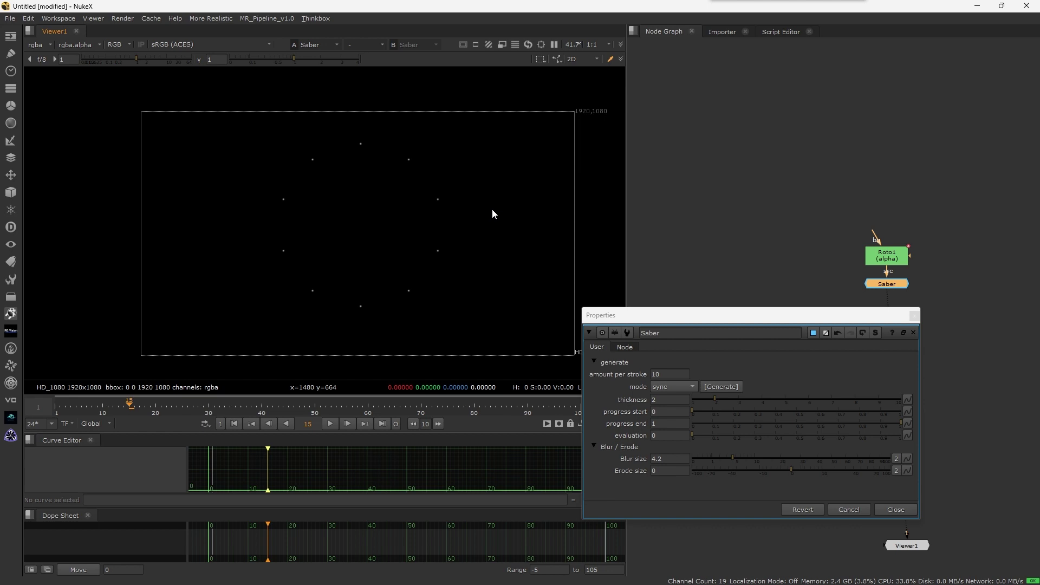
{"action": "left_click", "coordinate": [799, 361]}
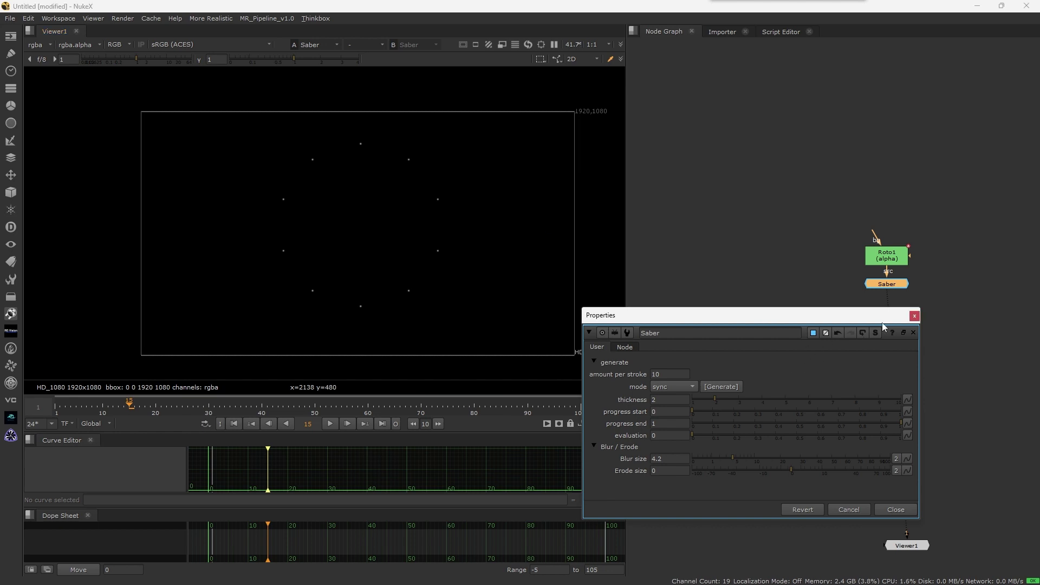
{"action": "left_click", "coordinate": [893, 276]}
{"action": "left_click", "coordinate": [894, 283]}
{"action": "left_click_drag", "start_coordinate": [391, 207], "coordinate": [408, 216]}
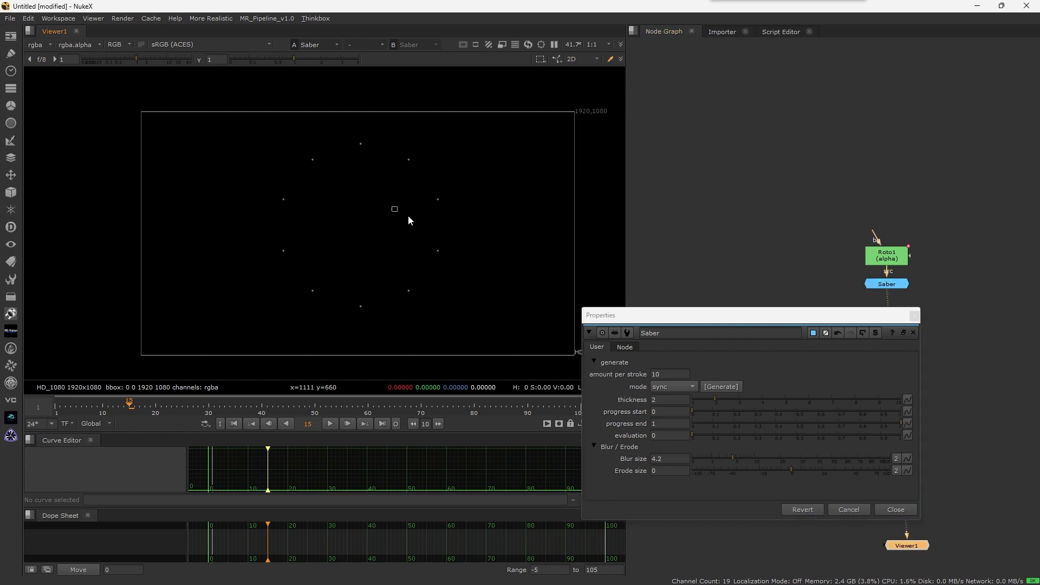
Step: Set the Saber's amount per stroke to 1000, generate the strokes, and inspect the circle's outline
{"action": "left_click", "coordinate": [669, 372]}
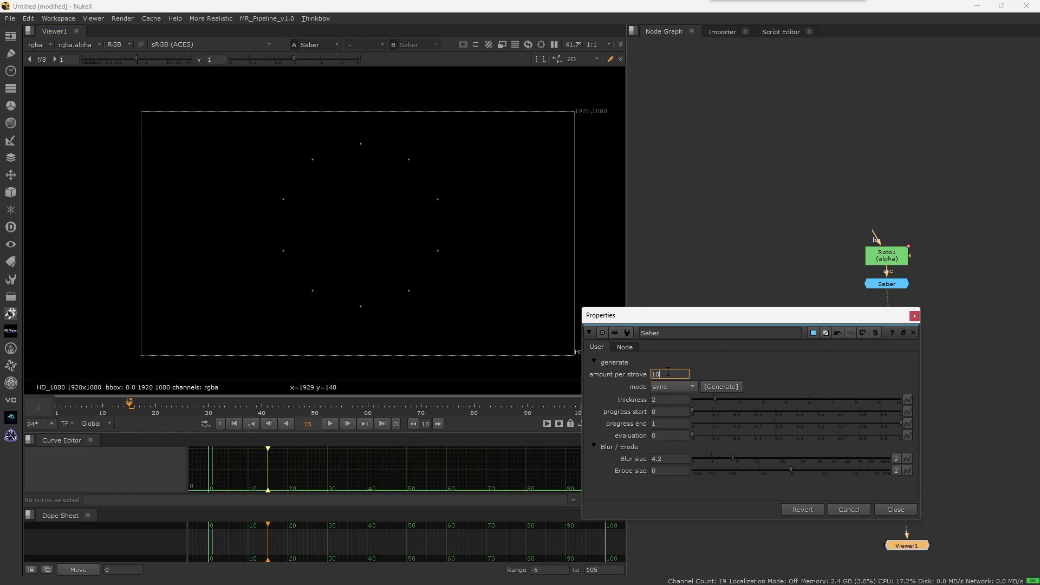
{"action": "type", "text": "00"}
{"action": "left_click", "coordinate": [722, 369]}
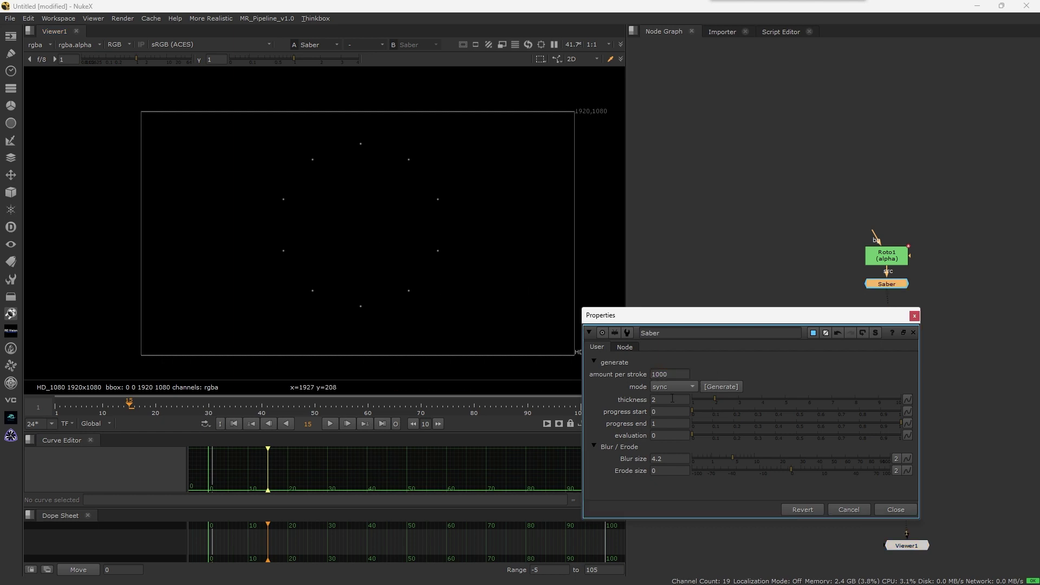
{"action": "scroll", "coordinate": [372, 216], "scroll_direction": "up", "scroll_amount": 2}
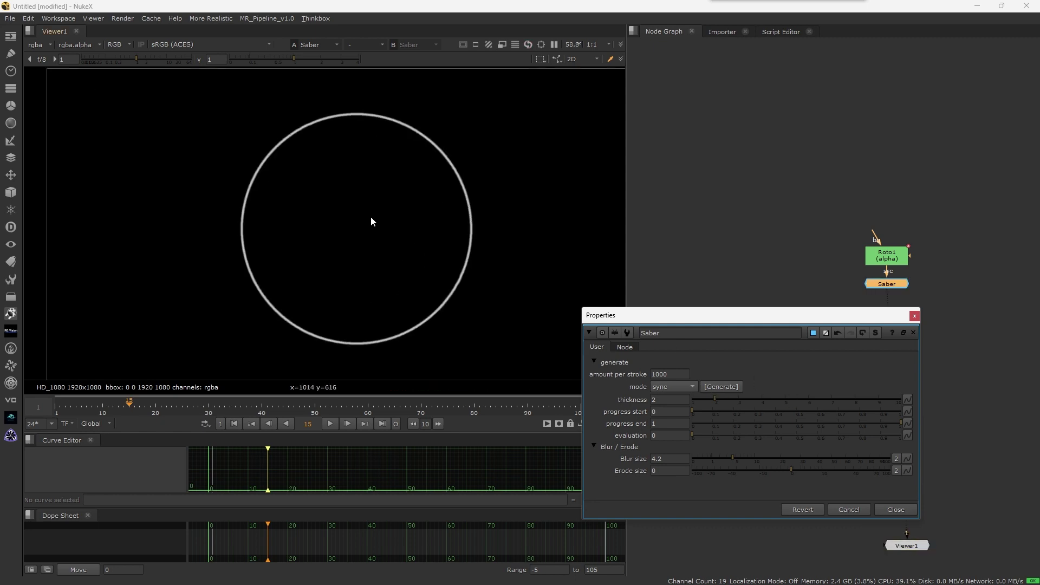
{"action": "scroll", "coordinate": [333, 210], "scroll_direction": "up", "scroll_amount": 2}
{"action": "scroll", "coordinate": [323, 232], "scroll_direction": "down", "scroll_amount": 2}
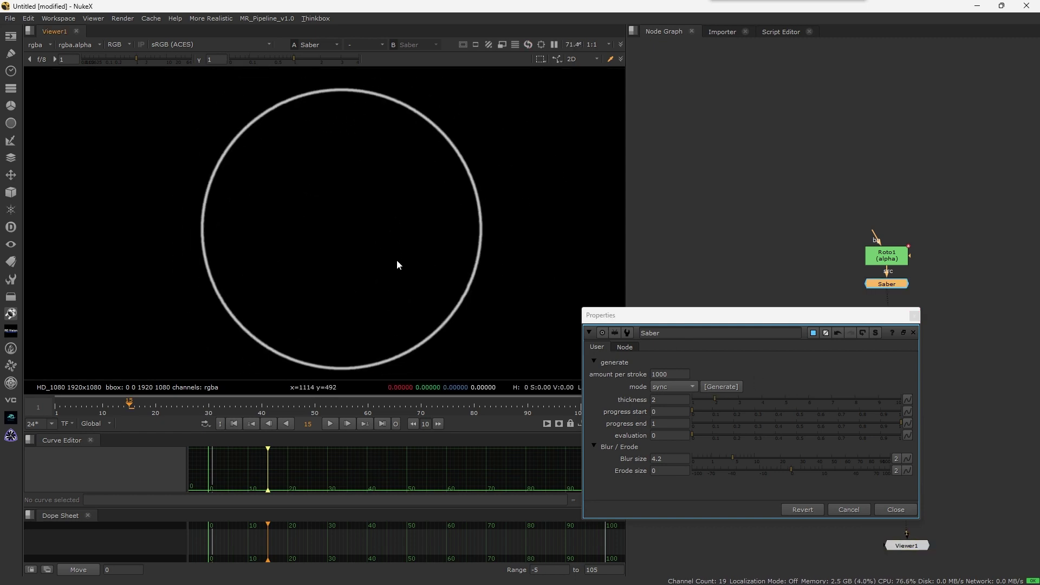
Step: Set the Saber's thickness to 6.05 and its blur size to 0
{"action": "left_click", "coordinate": [670, 399]}
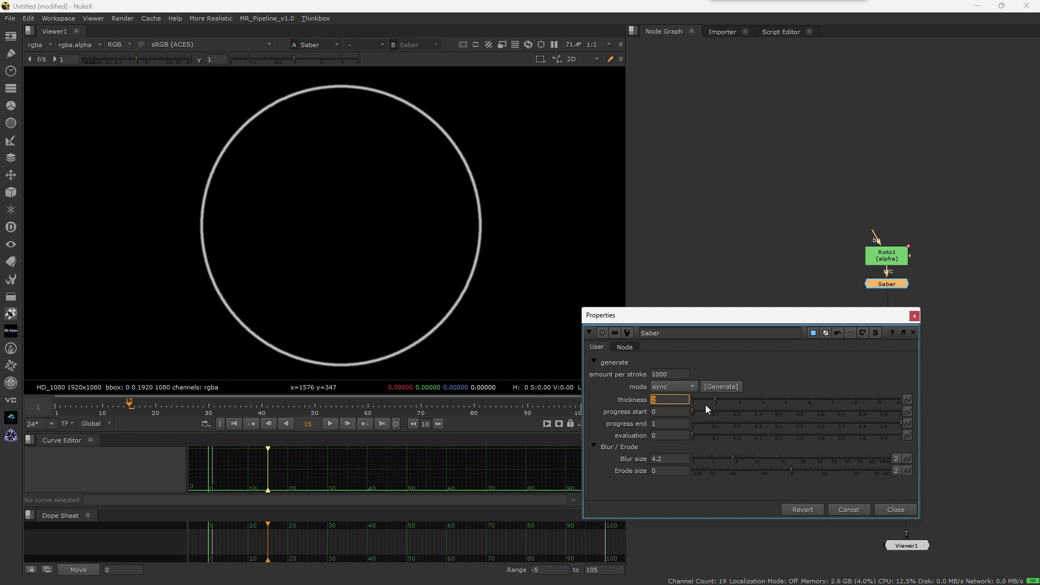
{"action": "left_click_drag", "start_coordinate": [710, 398], "coordinate": [809, 400]}
{"action": "left_click_drag", "start_coordinate": [714, 464], "coordinate": [696, 458]}
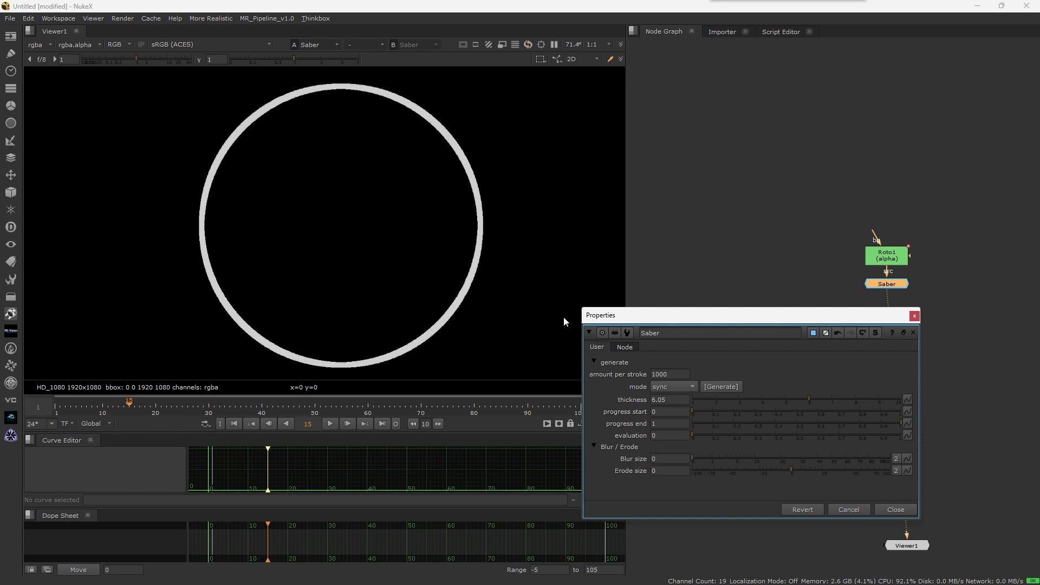
Step: Reduce the Saber's thickness to 1.85 while viewing the circle's edge up close
{"action": "scroll", "coordinate": [461, 307], "scroll_direction": "up", "scroll_amount": 4}
{"action": "mouse_move", "coordinate": [727, 397]}
{"action": "left_mouse_down"}
{"action": "mouse_move", "coordinate": [684, 400]}
{"action": "mouse_move", "coordinate": [715, 398]}
{"action": "left_mouse_up"}
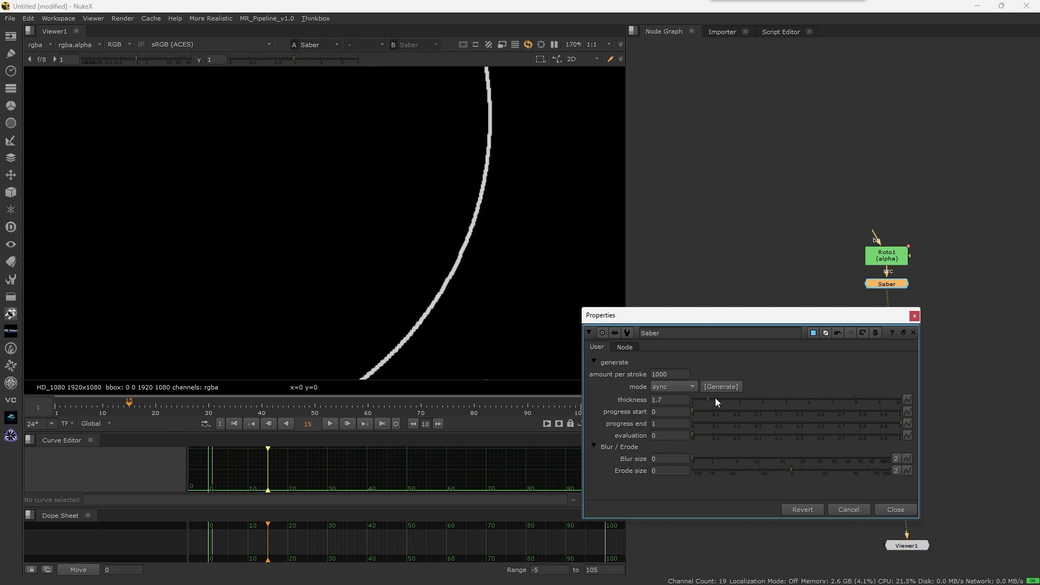
Step: Set the Saber's amount per stroke to 100, regenerate the strokes, and inspect a single point up close
{"action": "double_click", "coordinate": [661, 374]}
{"action": "type", "text": "10"}
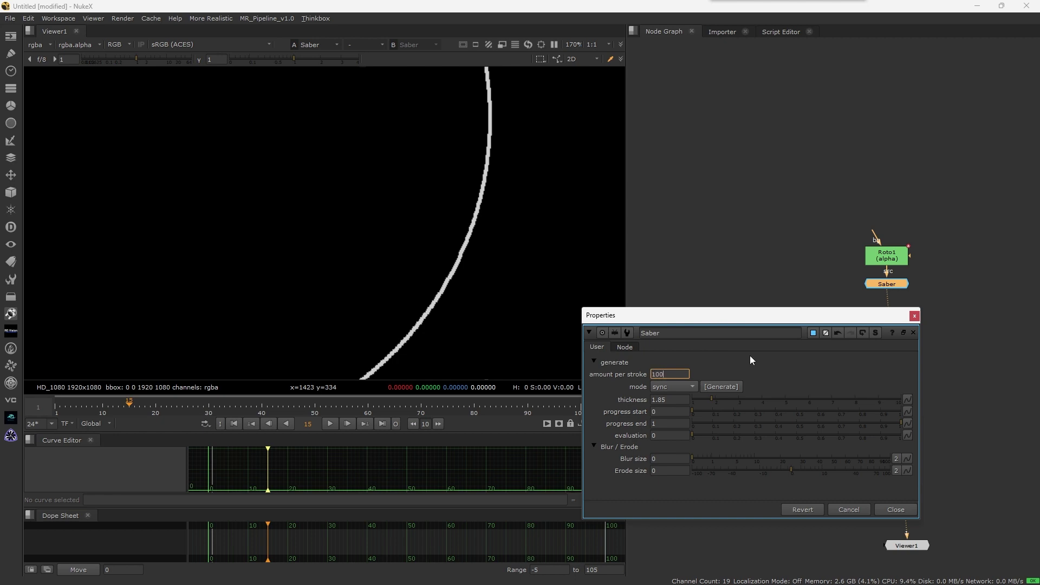
{"action": "type", "text": "0"}
{"action": "left_click", "coordinate": [721, 387]}
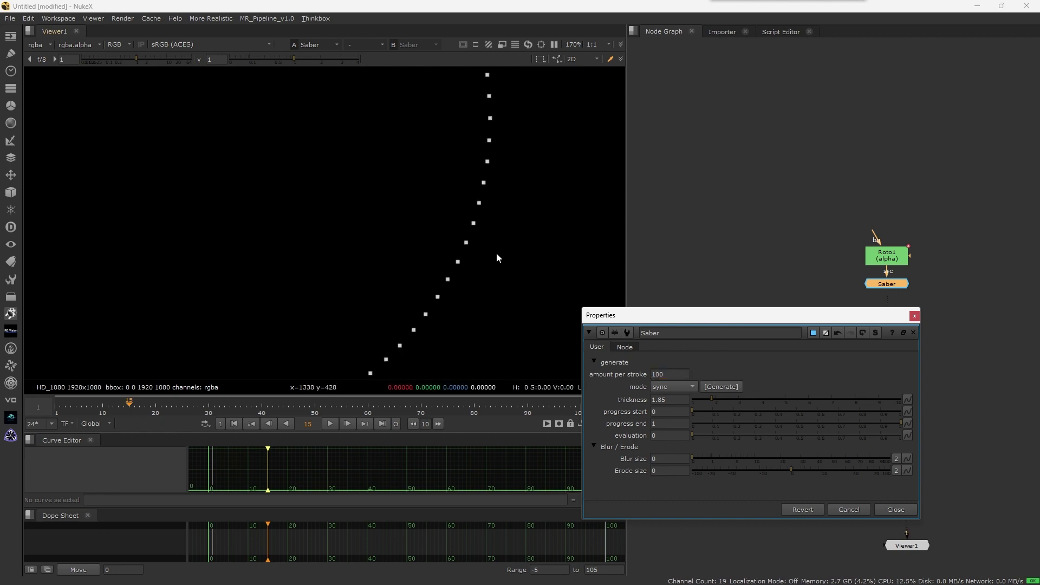
{"action": "scroll", "coordinate": [403, 206], "scroll_direction": "down", "scroll_amount": 3}
{"action": "scroll", "coordinate": [486, 298], "scroll_direction": "up", "scroll_amount": 8}
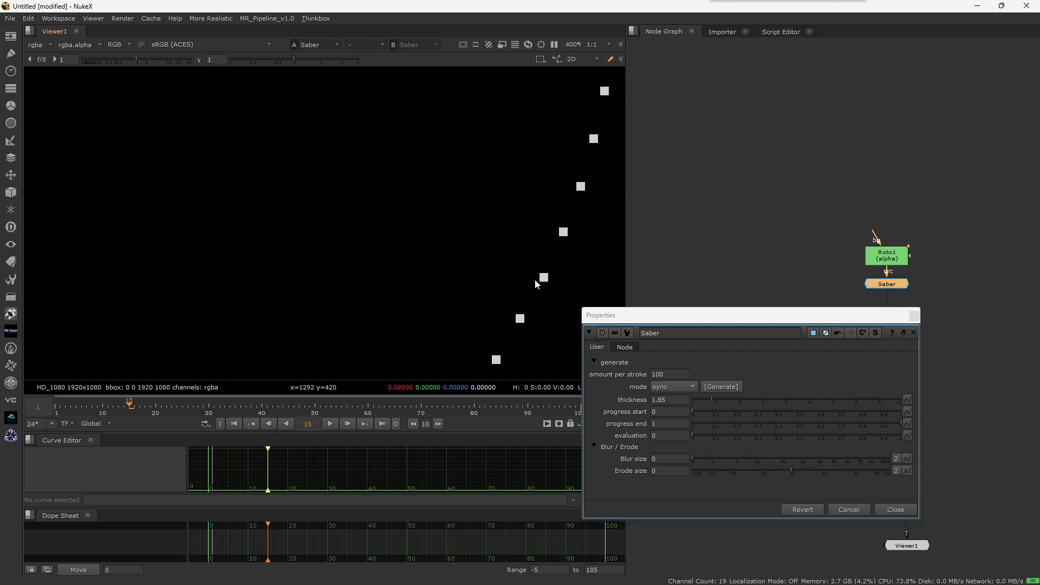
{"action": "scroll", "coordinate": [535, 278], "scroll_direction": "up", "scroll_amount": 15}
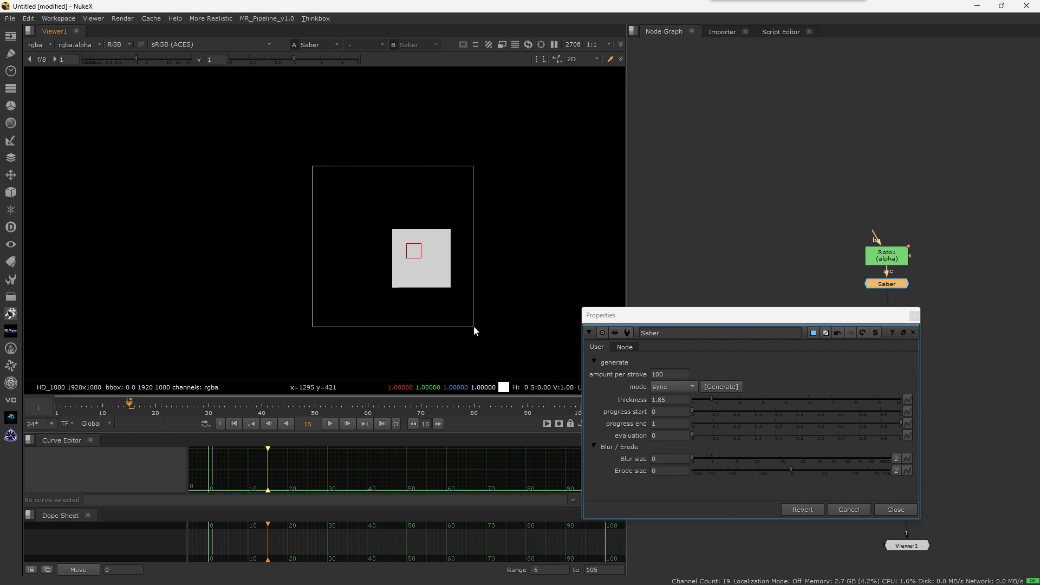
Step: Lower the Saber's thickness to 1 and then below 1 to test its effect on a single point
{"action": "left_click_drag", "start_coordinate": [712, 404], "coordinate": [695, 401]}
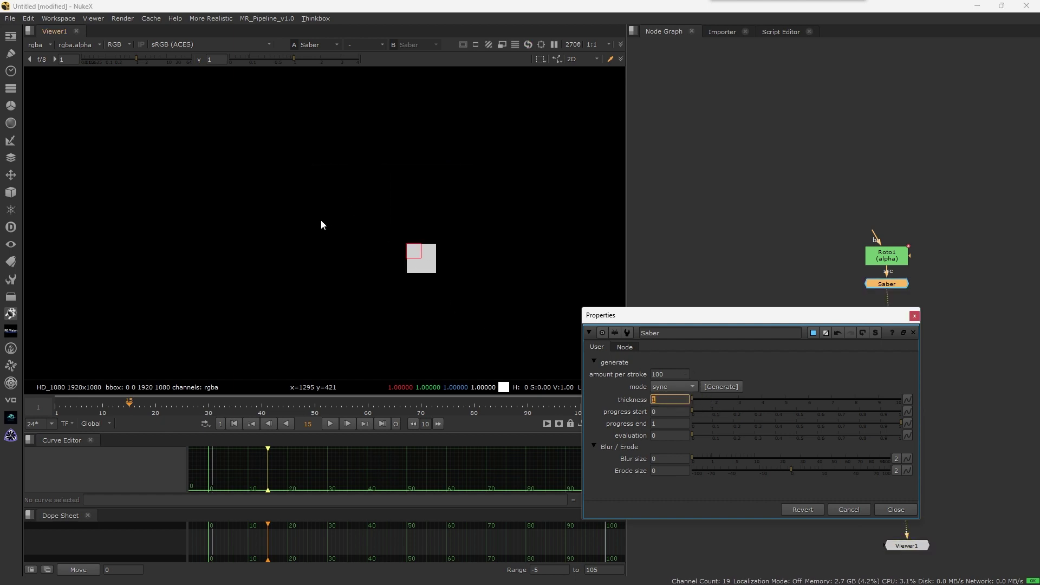
{"action": "left_click", "coordinate": [666, 400]}
{"action": "type", "text": "0.5"}
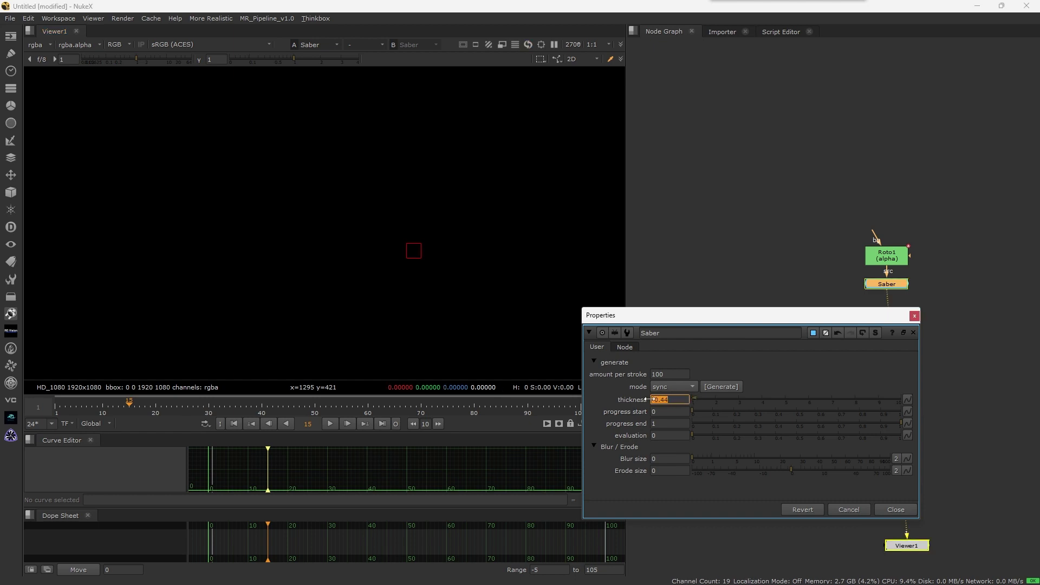
{"action": "key", "text": "Return"}
Step: Raise the Saber's thickness to 6.94 and inspect the enlarged points along the circle
{"action": "middle_click_drag", "start_coordinate": [660, 397], "coordinate": [726, 401]}
{"action": "scroll", "coordinate": [471, 248], "scroll_direction": "down", "scroll_amount": 5}
{"action": "scroll", "coordinate": [406, 225], "scroll_direction": "down", "scroll_amount": 3}
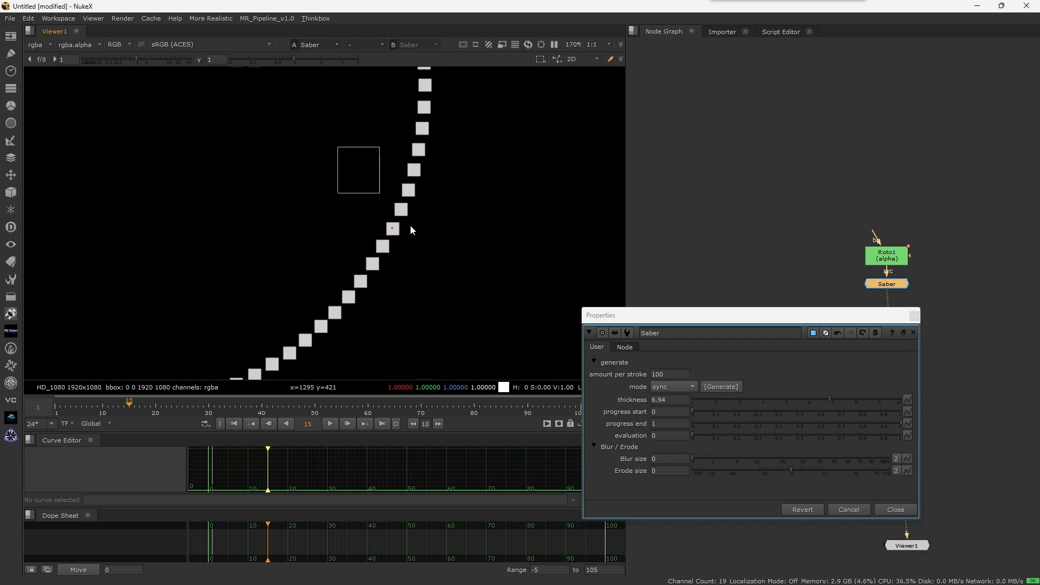
{"action": "scroll", "coordinate": [434, 176], "scroll_direction": "up", "scroll_amount": 5}
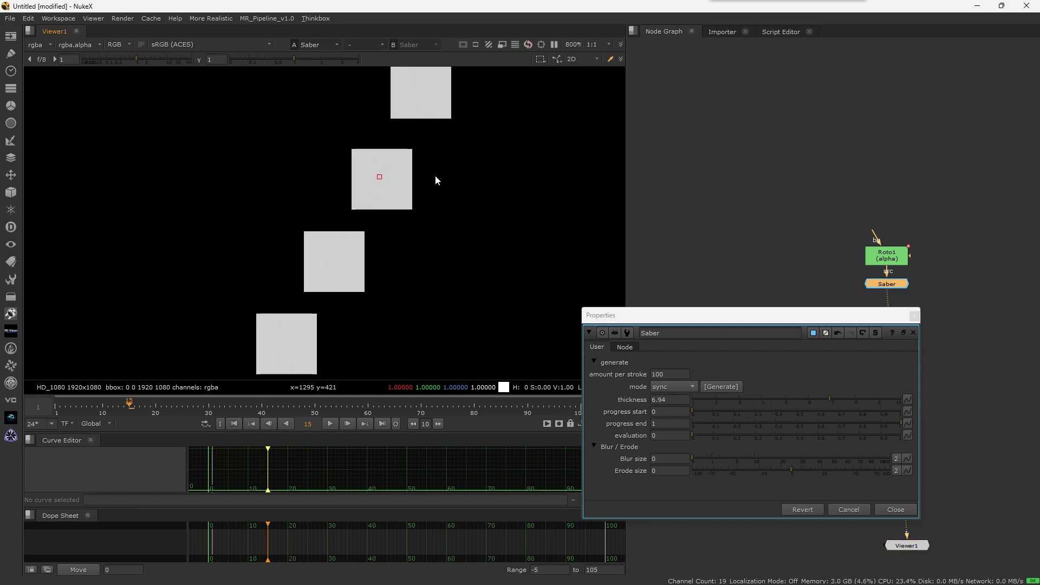
Step: Regenerate the Saber strokes with an amount per stroke of 1000 and reduce the thickness to 1.9
{"action": "left_click", "coordinate": [674, 374]}
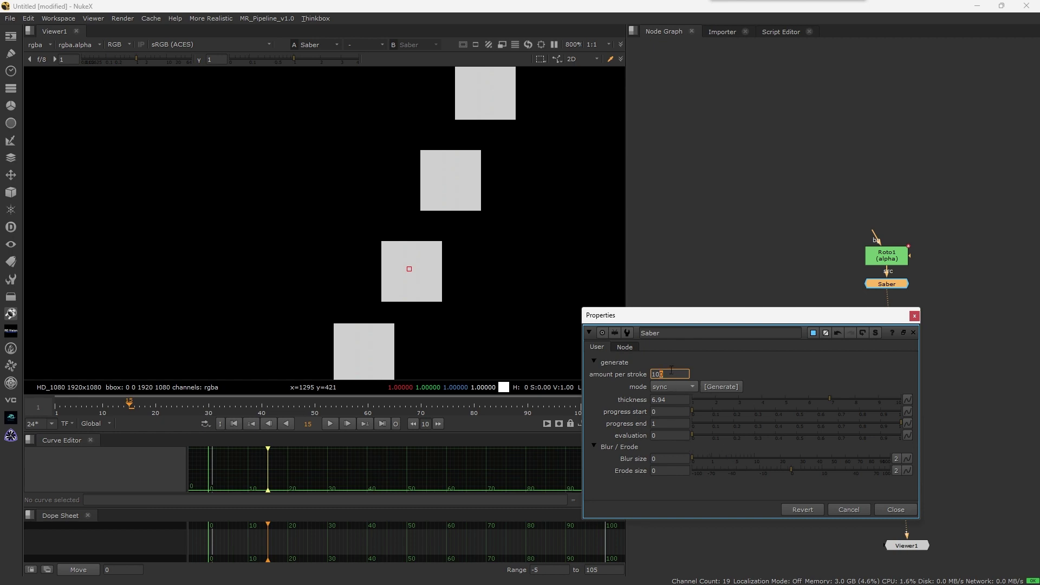
{"action": "type", "text": "0"}
{"action": "key", "text": "Return"}
{"action": "left_click", "coordinate": [726, 386]}
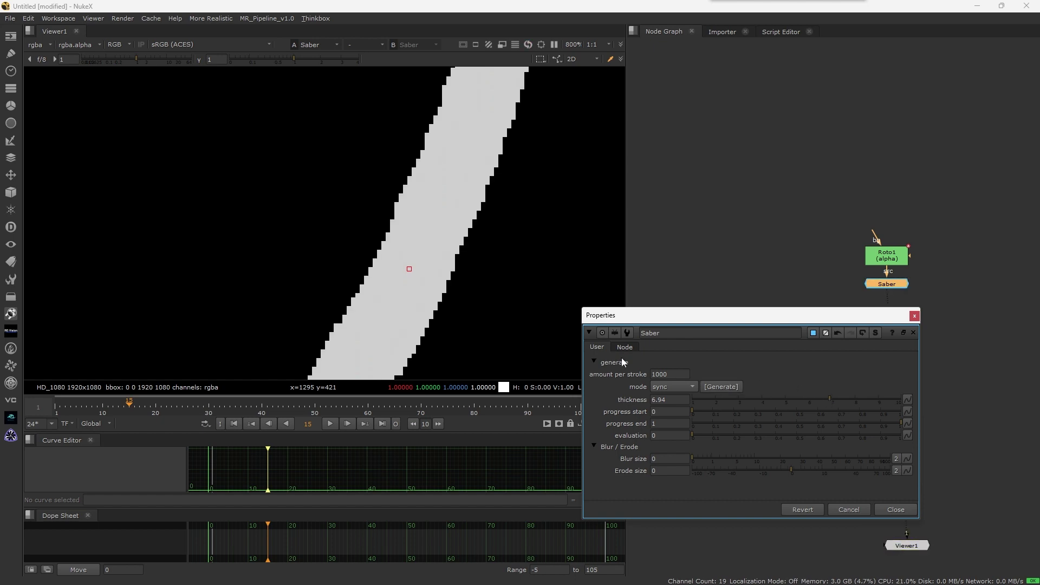
{"action": "mouse_move", "coordinate": [758, 399]}
{"action": "left_mouse_down"}
{"action": "mouse_move", "coordinate": [701, 399]}
{"action": "mouse_move", "coordinate": [738, 399]}
{"action": "mouse_move", "coordinate": [712, 400]}
{"action": "left_mouse_up"}
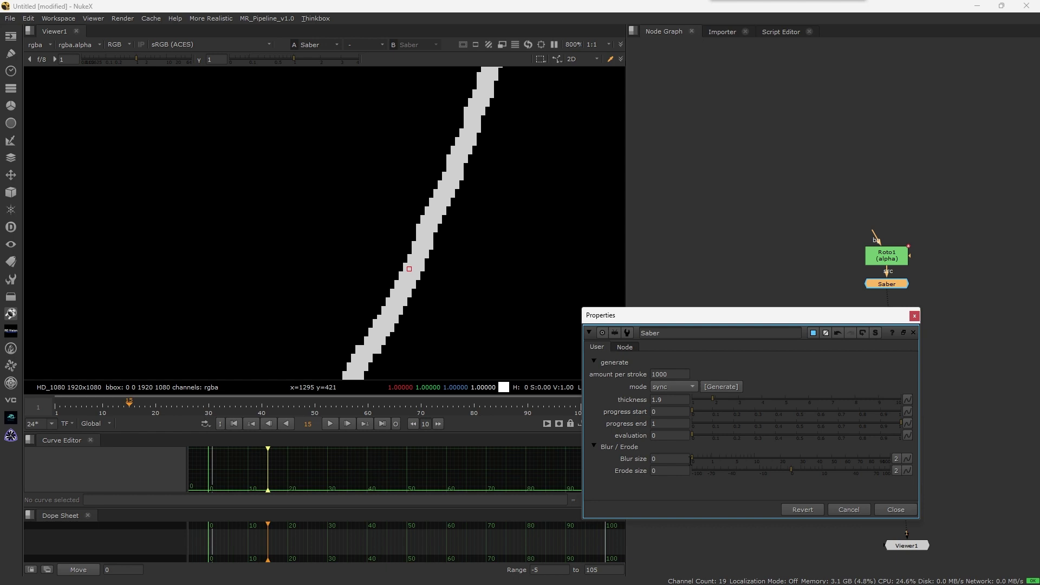
Step: Set the Saber's blur size to 3.3 and view the whole circle
{"action": "left_click_drag", "start_coordinate": [704, 459], "coordinate": [791, 472]}
{"action": "scroll", "coordinate": [491, 313], "scroll_direction": "down", "scroll_amount": 6}
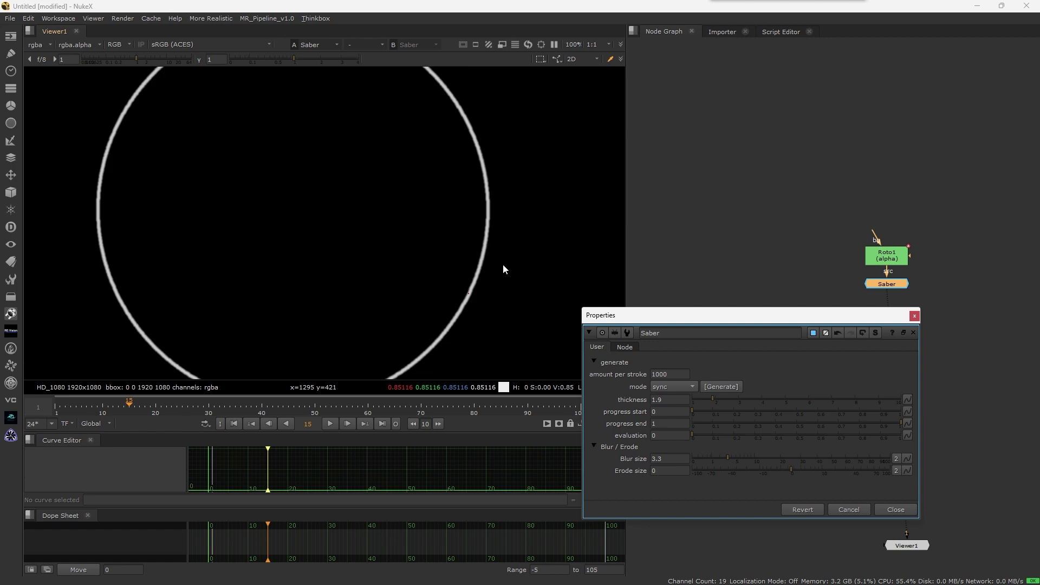
{"action": "scroll", "coordinate": [502, 270], "scroll_direction": "down", "scroll_amount": 2}
{"action": "scroll", "coordinate": [374, 214], "scroll_direction": "up", "scroll_amount": 2}
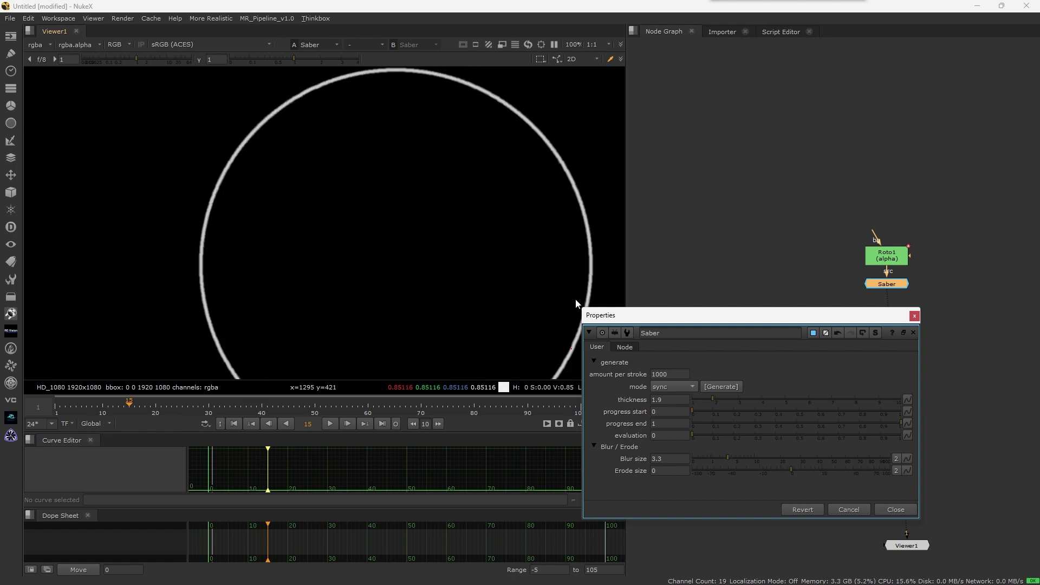
{"action": "scroll", "coordinate": [423, 239], "scroll_direction": "down", "scroll_amount": 2}
{"action": "middle_click_drag", "start_coordinate": [515, 270], "coordinate": [482, 253]}
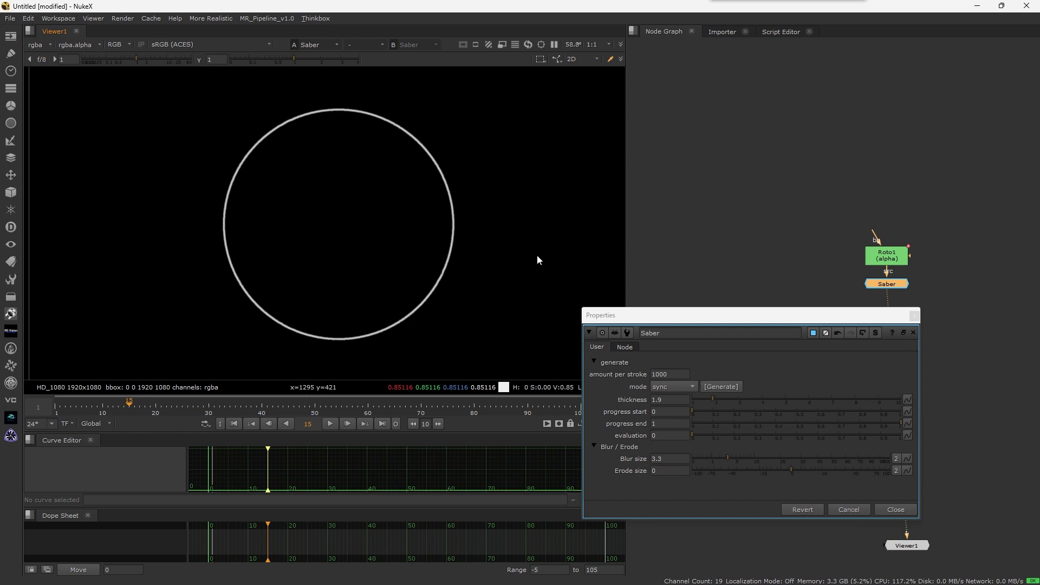
Step: Lower the Saber's progress end to 0.575 to test drawing only part of the circle
{"action": "left_click", "coordinate": [661, 412]}
{"action": "key", "text": "Tab"}
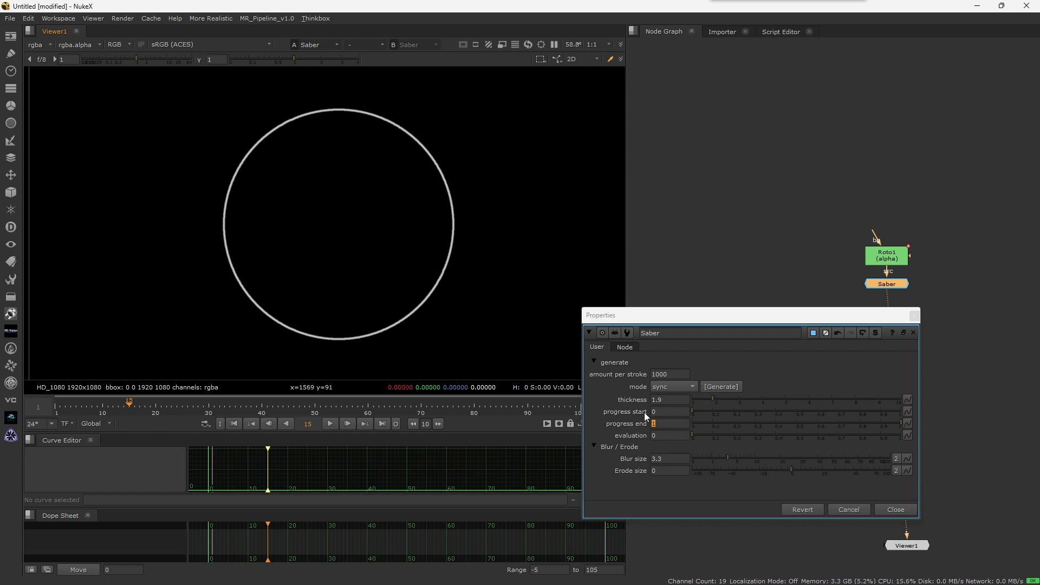
{"action": "left_click", "coordinate": [678, 420]}
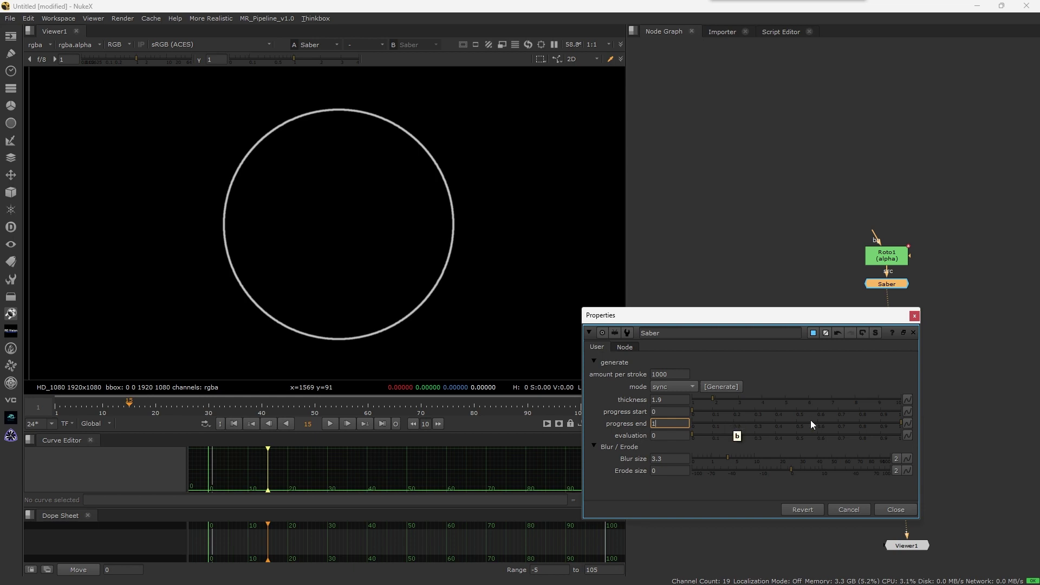
{"action": "mouse_move", "coordinate": [811, 422]}
{"action": "left_mouse_down"}
{"action": "mouse_move", "coordinate": [705, 421]}
{"action": "mouse_move", "coordinate": [872, 422]}
{"action": "mouse_move", "coordinate": [722, 419]}
{"action": "mouse_move", "coordinate": [810, 425]}
{"action": "left_mouse_up"}
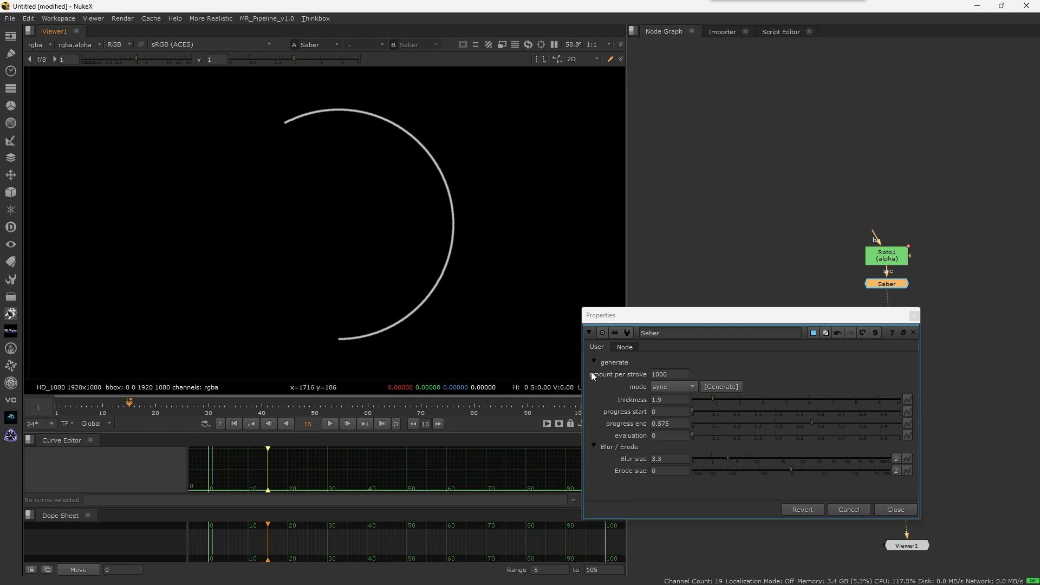
Step: Keyframe the Saber's progress end from 0 at frame 1 to 1 at frame 30
{"action": "left_click", "coordinate": [57, 405]}
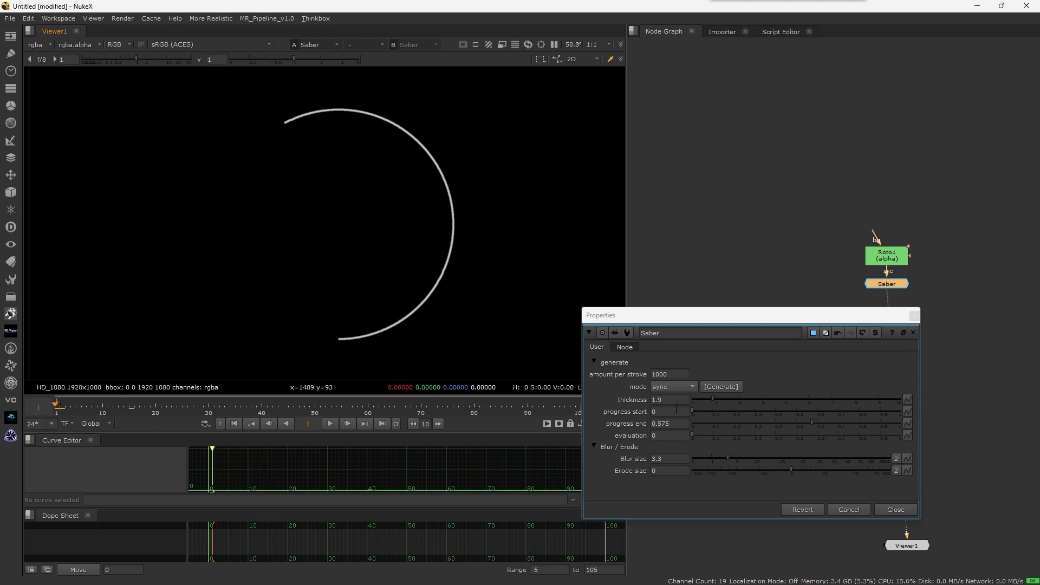
{"action": "left_click_drag", "start_coordinate": [714, 425], "coordinate": [672, 424]}
{"action": "right_click", "coordinate": [660, 424]}
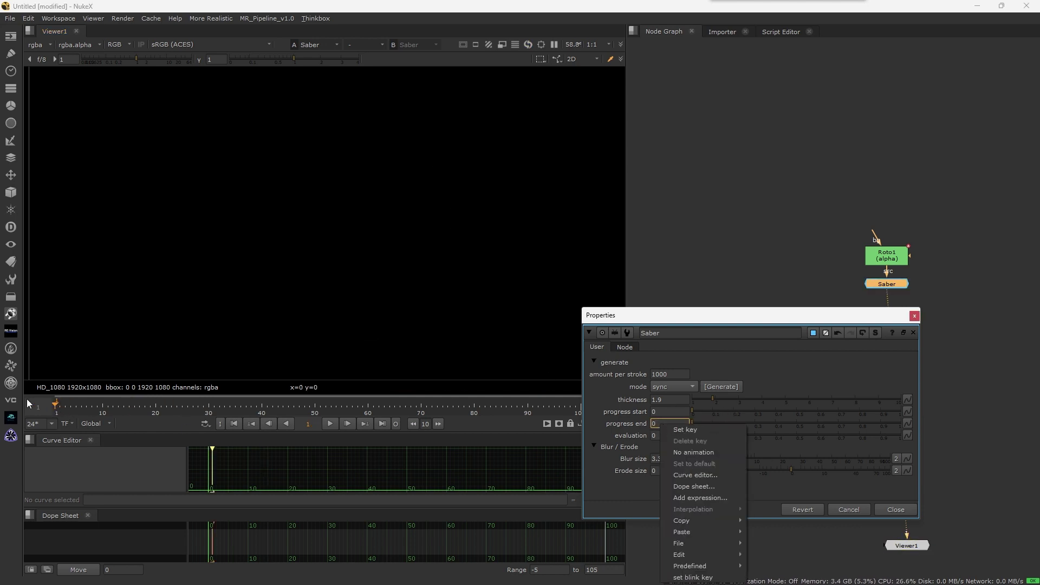
{"action": "left_click", "coordinate": [698, 429]}
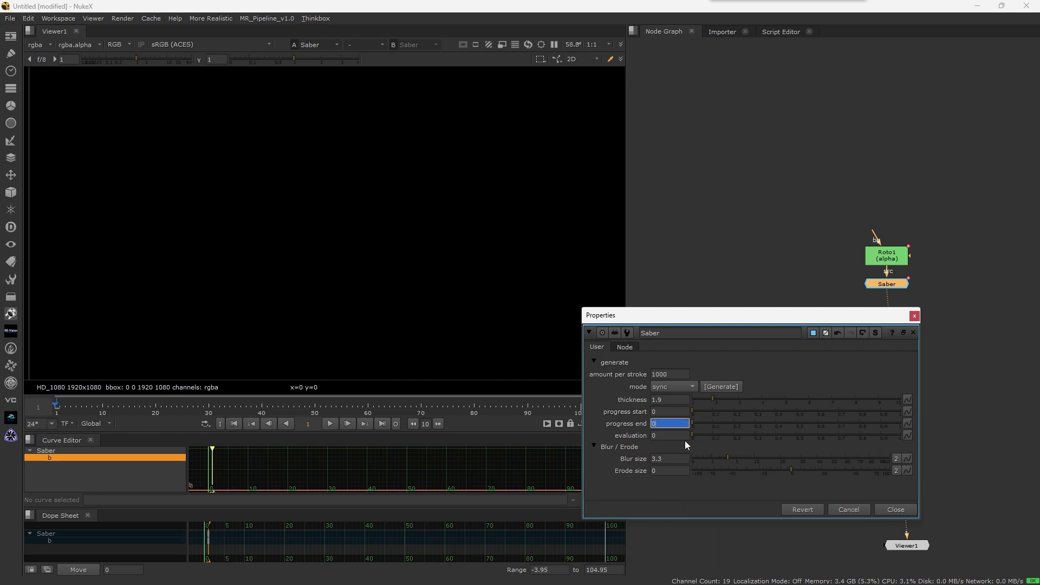
{"action": "left_click", "coordinate": [213, 412]}
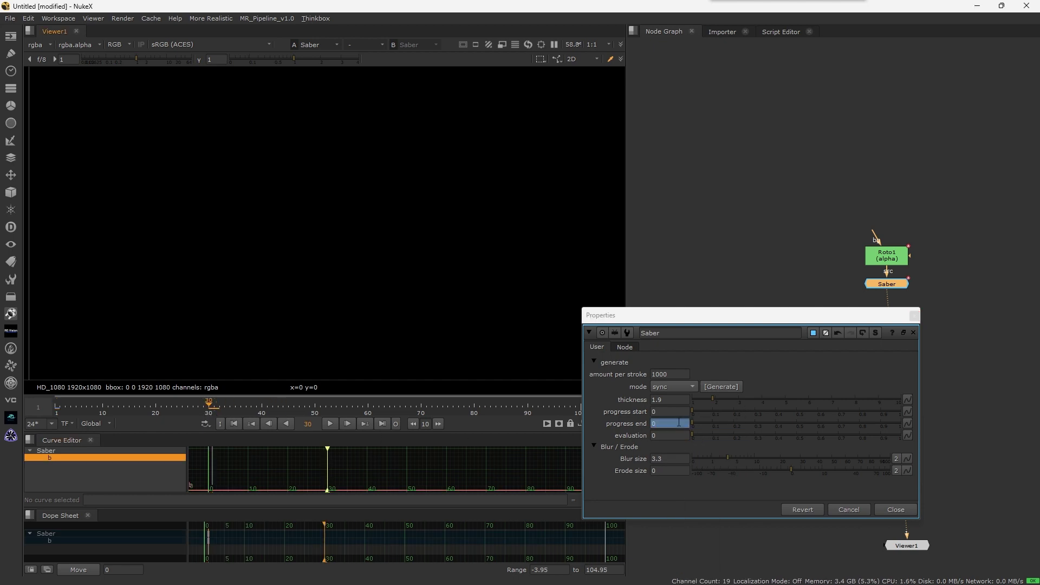
{"action": "left_click_drag", "start_coordinate": [697, 425], "coordinate": [902, 425]}
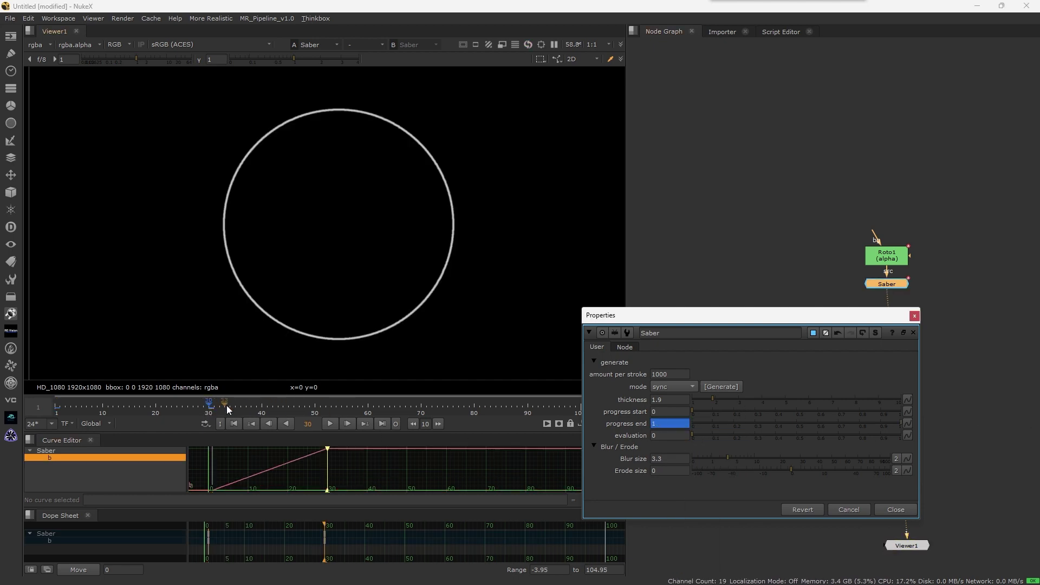
Step: Keyframe the Saber's progress start from 0 at frame 20 to 1 at frame 50
{"action": "left_click", "coordinate": [156, 406]}
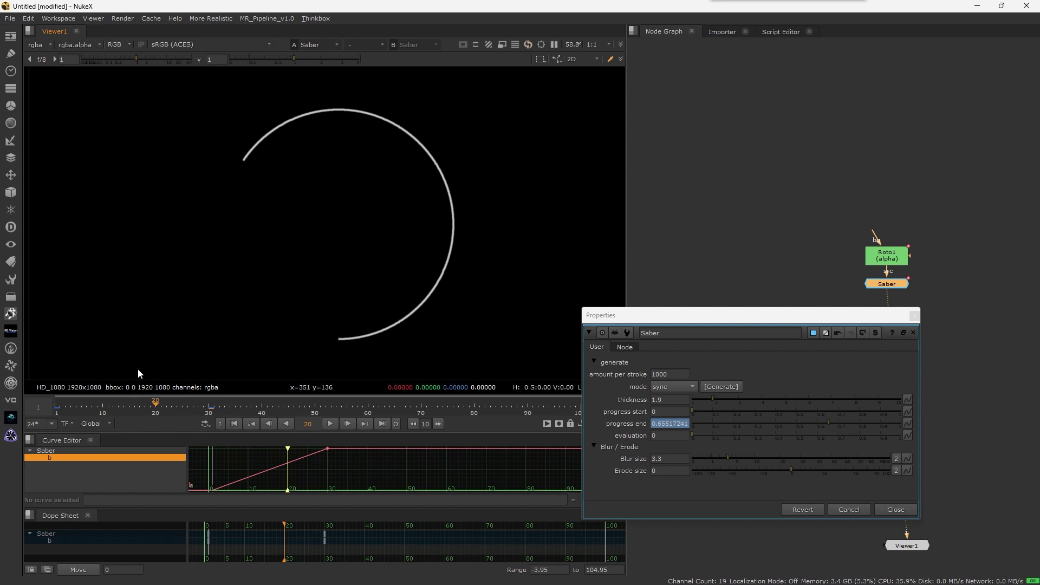
{"action": "right_click", "coordinate": [670, 412]}
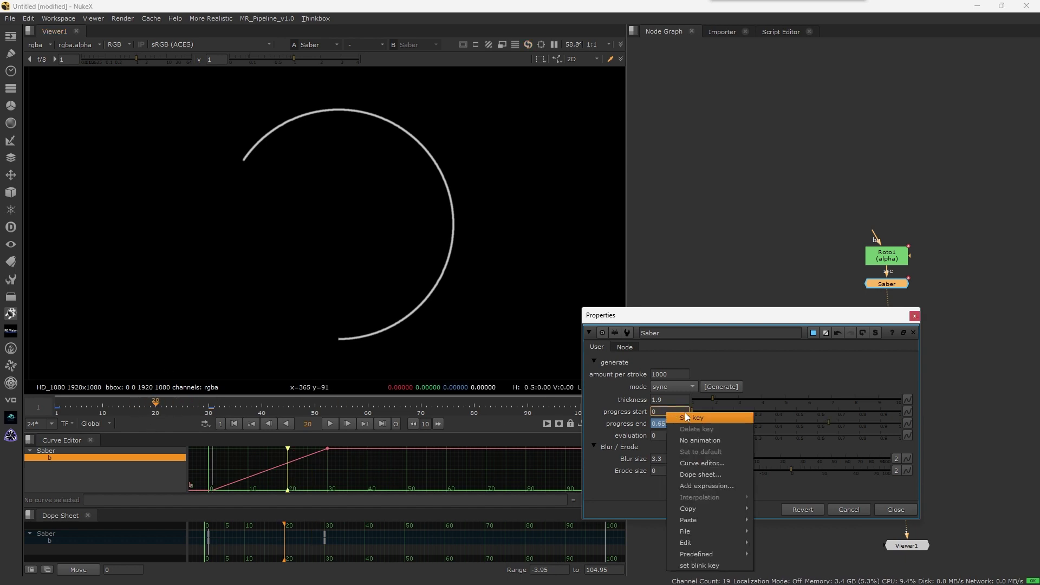
{"action": "left_click", "coordinate": [691, 417]}
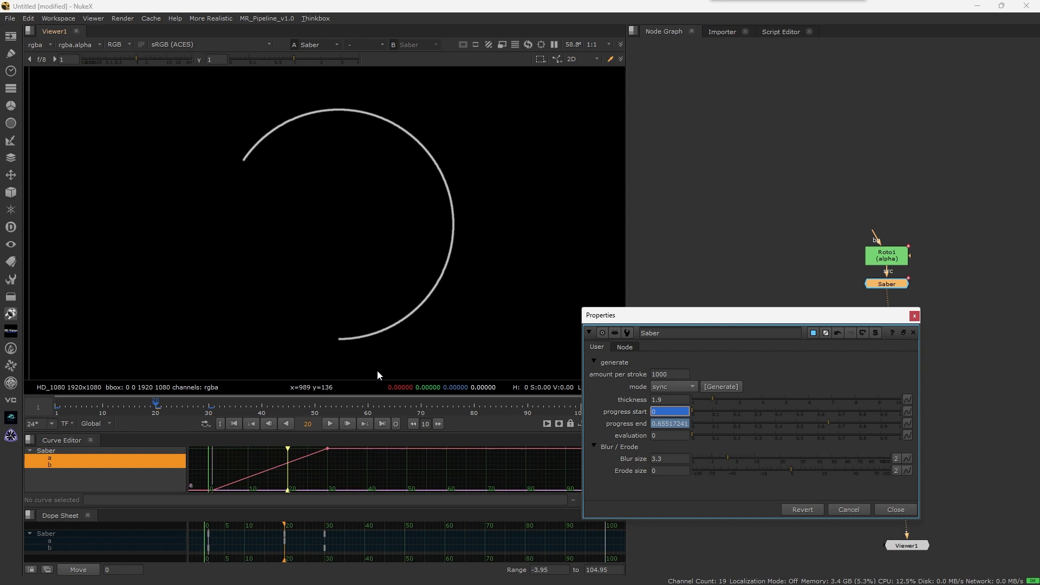
{"action": "left_click", "coordinate": [310, 407]}
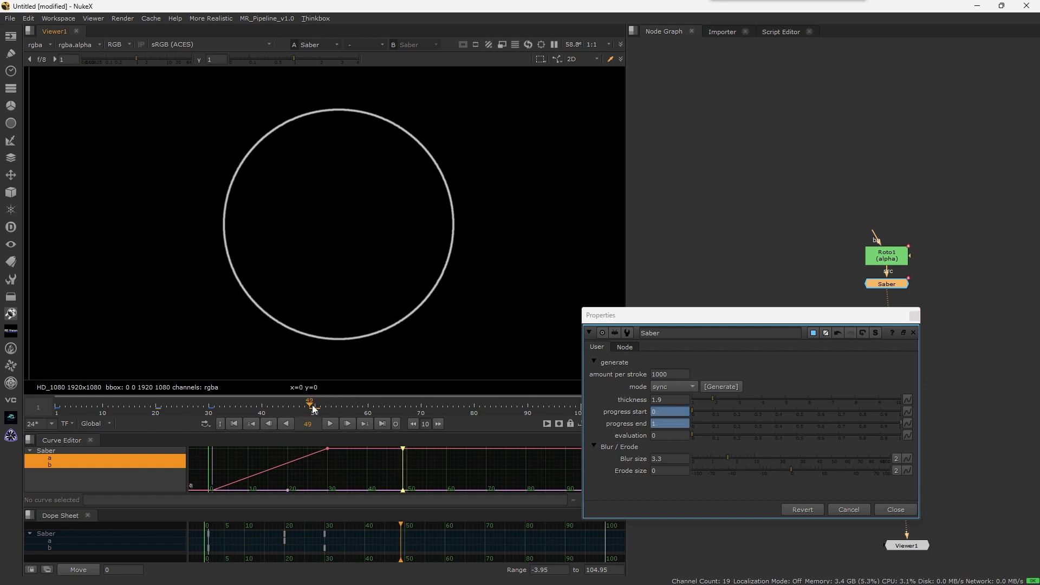
{"action": "left_click", "coordinate": [314, 408]}
{"action": "left_click_drag", "start_coordinate": [732, 412], "coordinate": [950, 416]}
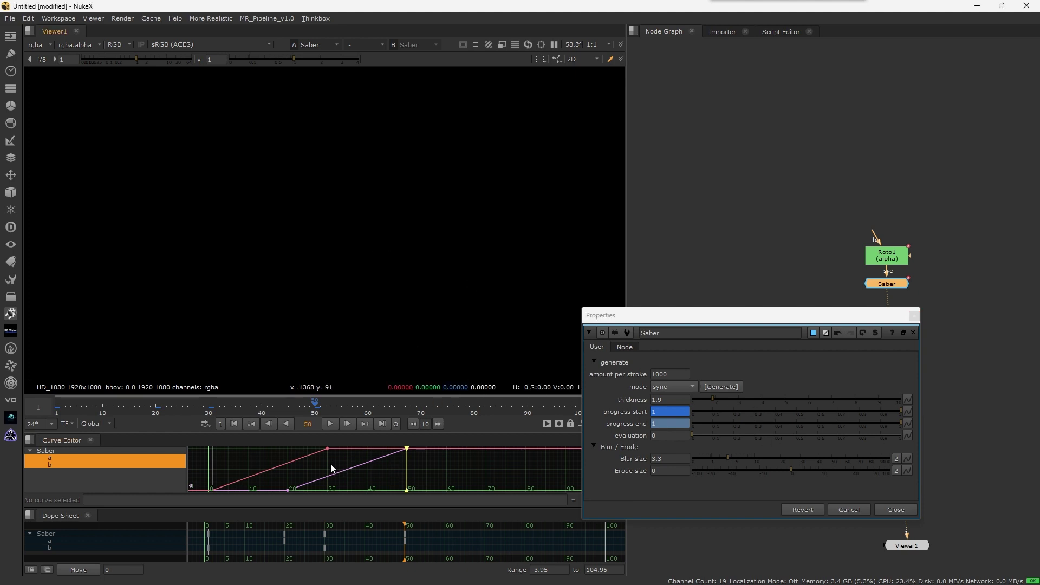
Step: Set all keys of the progress start and end curves to horizontal interpolation and play back the animation
{"action": "scroll", "coordinate": [333, 466], "scroll_direction": "down", "scroll_amount": 1}
{"action": "middle_click_drag", "start_coordinate": [344, 469], "coordinate": [359, 472]}
{"action": "key", "text": "ctrl+a"}
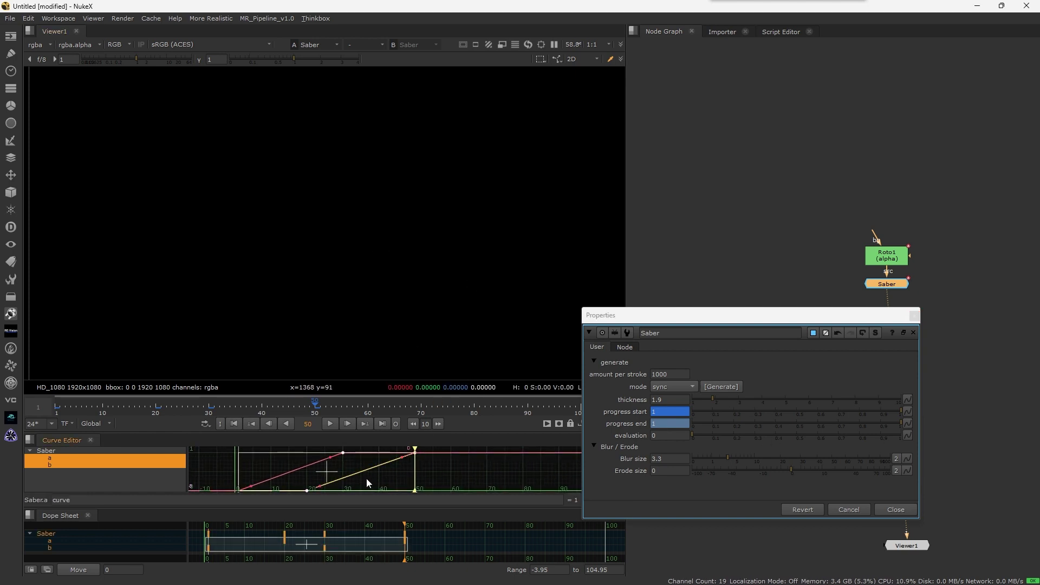
{"action": "key", "text": "h"}
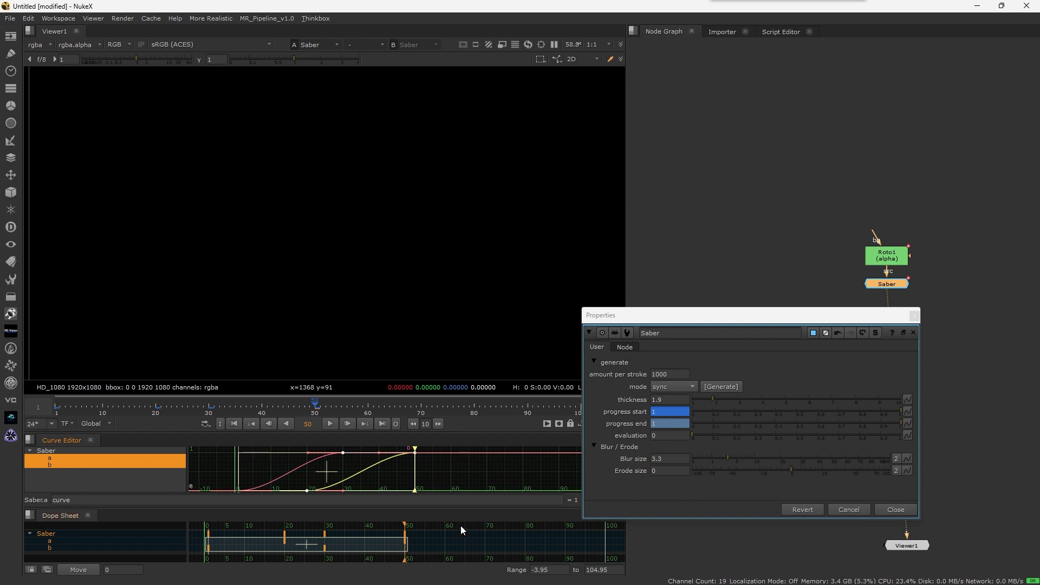
{"action": "left_click", "coordinate": [346, 453]}
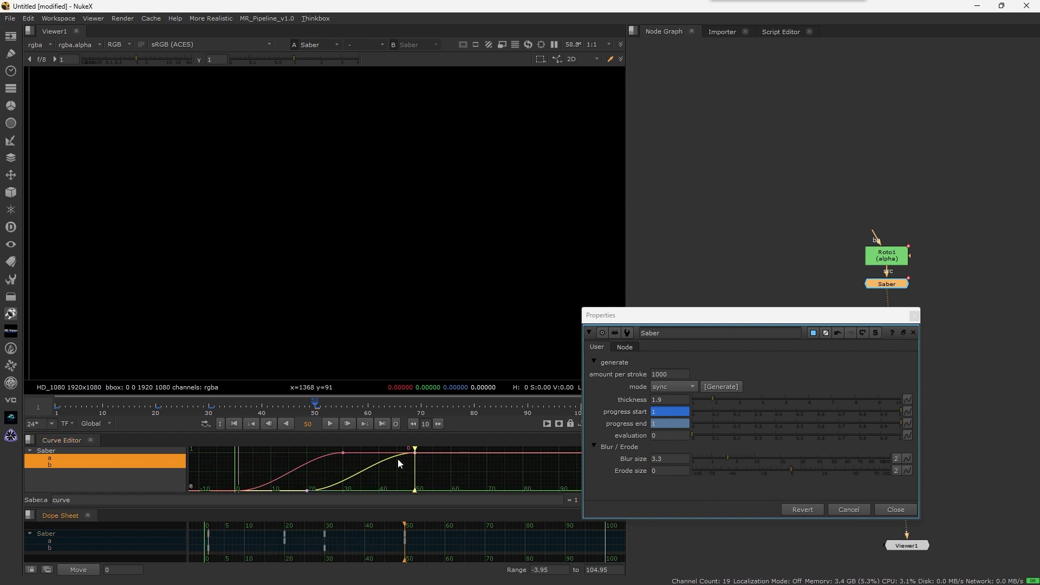
{"action": "key", "text": "o"}
{"action": "left_click", "coordinate": [324, 421]}
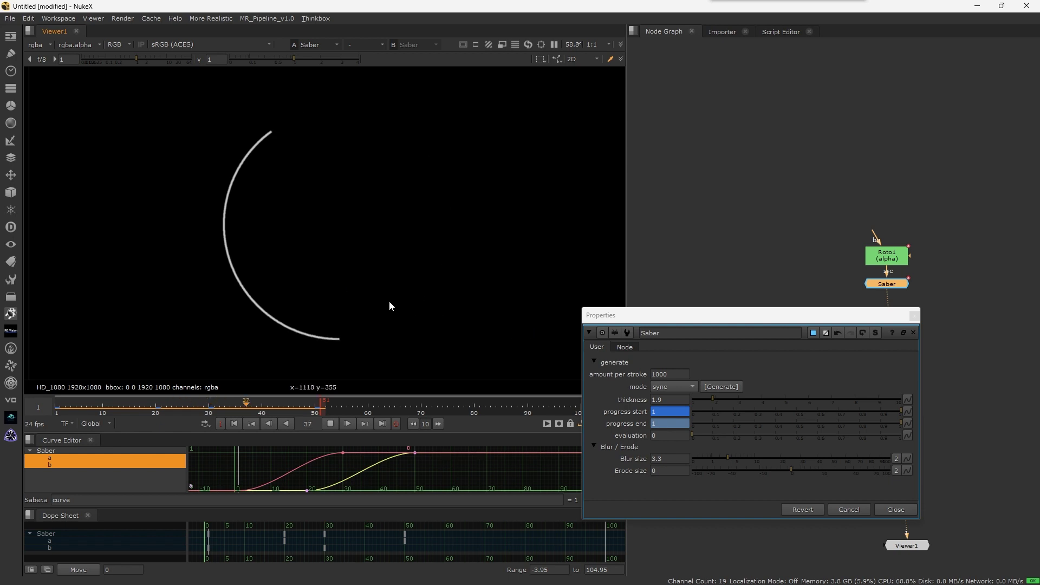
Step: Lengthen the incoming tangent of the progress end key at frame 30 and stop the playback
{"action": "left_click", "coordinate": [343, 453]}
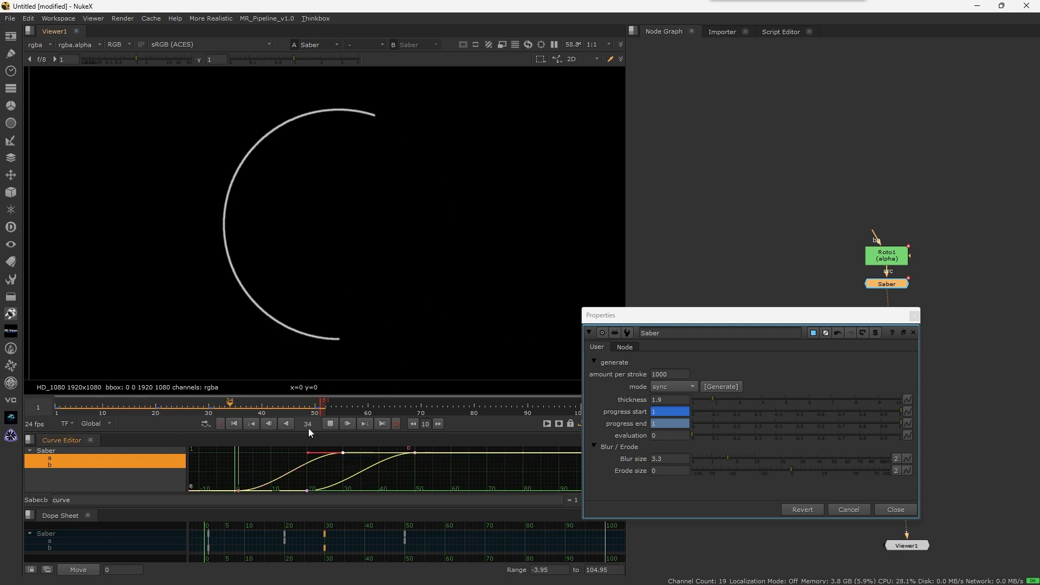
{"action": "left_click_drag", "start_coordinate": [307, 452], "coordinate": [261, 452]}
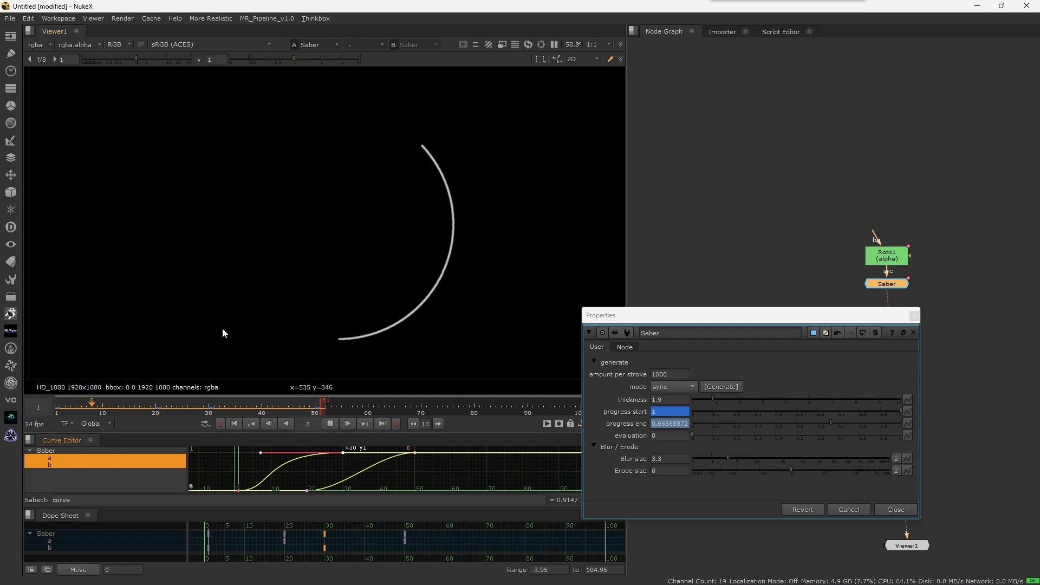
{"action": "left_click", "coordinate": [329, 425]}
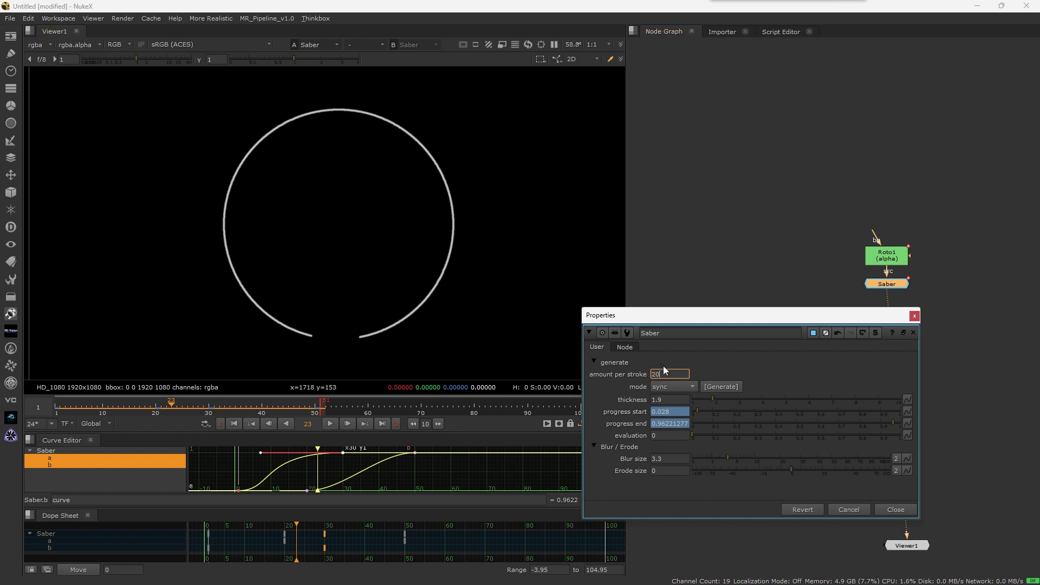
Step: Regenerate the Saber strokes with an amount per stroke of 20 and enlarge the dots with thickness 9.65 and blur size 27
{"action": "left_click", "coordinate": [724, 386]}
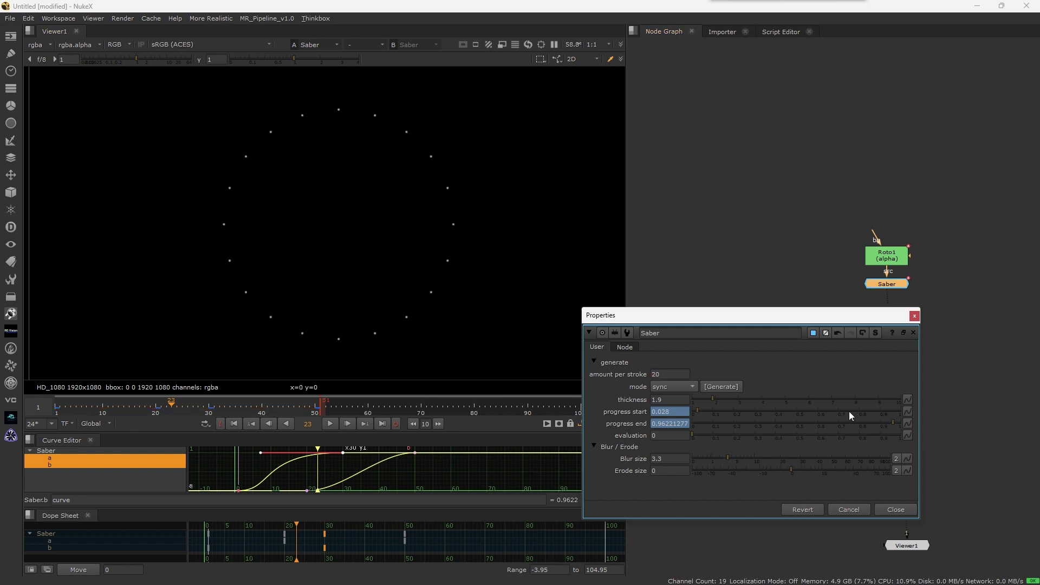
{"action": "left_click", "coordinate": [332, 427]}
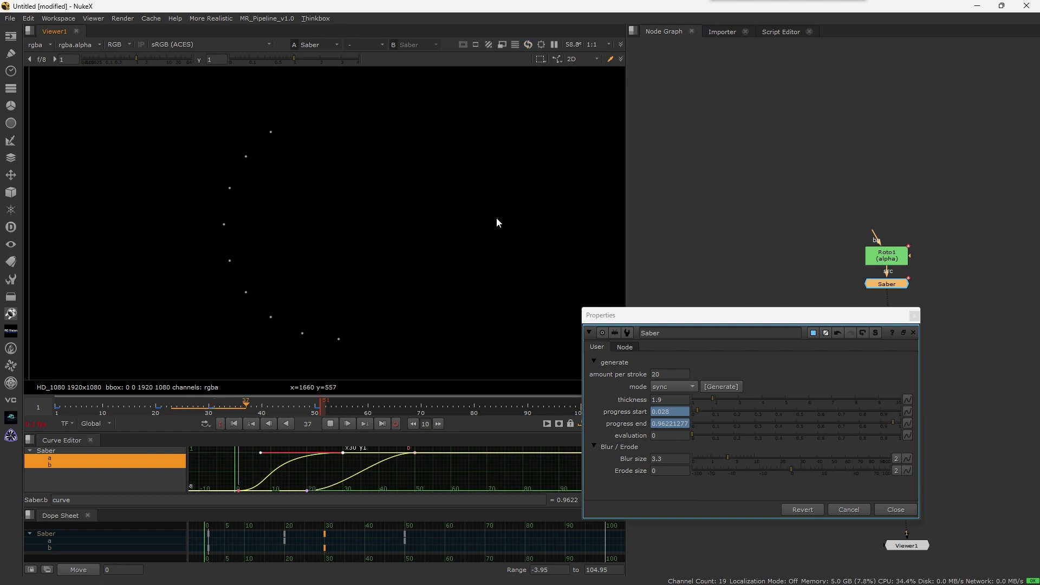
{"action": "left_click_drag", "start_coordinate": [710, 401], "coordinate": [893, 411]}
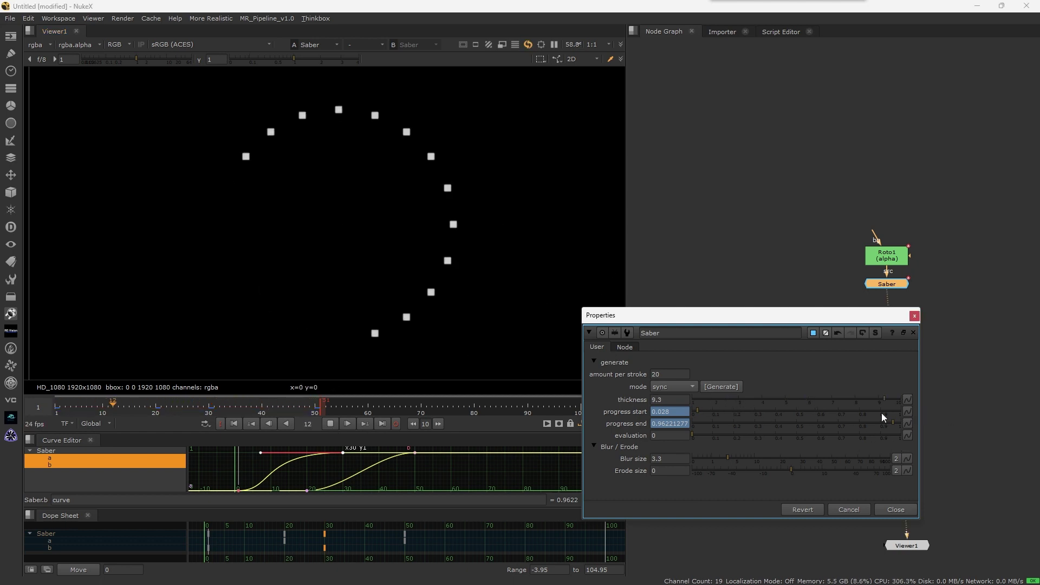
{"action": "left_click_drag", "start_coordinate": [746, 457], "coordinate": [795, 458]}
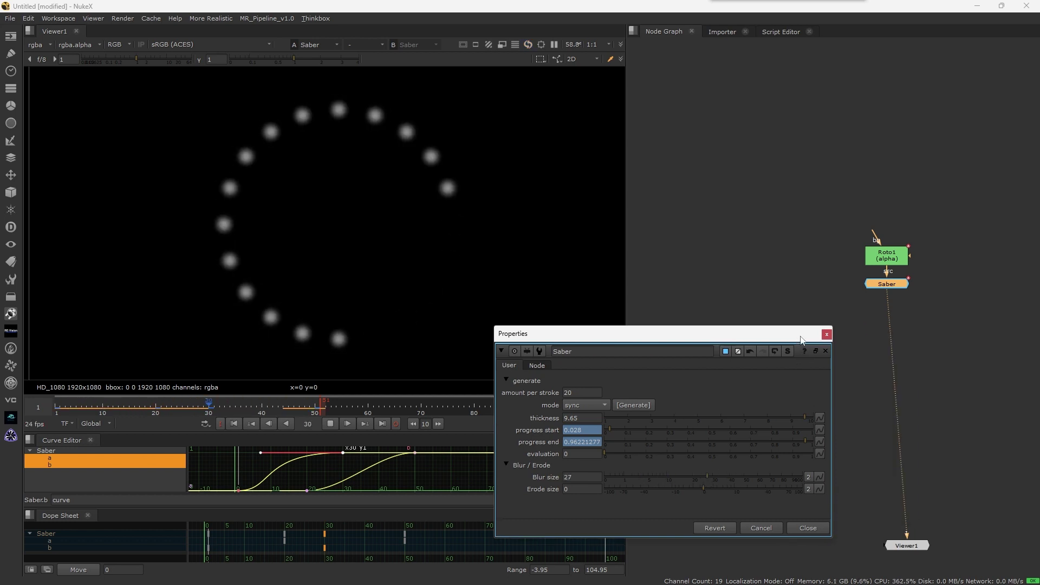
Step: Add a Grade node after the Saber with gain 4, multiply 4 and gamma 0.2
{"action": "key", "text": "g"}
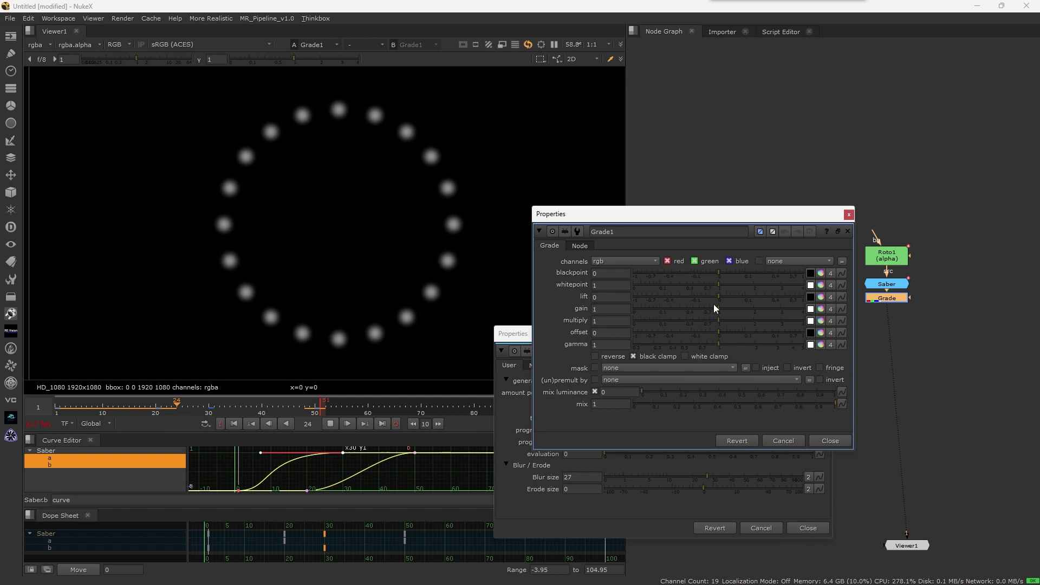
{"action": "left_click_drag", "start_coordinate": [718, 308], "coordinate": [980, 319]}
{"action": "left_click_drag", "start_coordinate": [732, 320], "coordinate": [809, 320]}
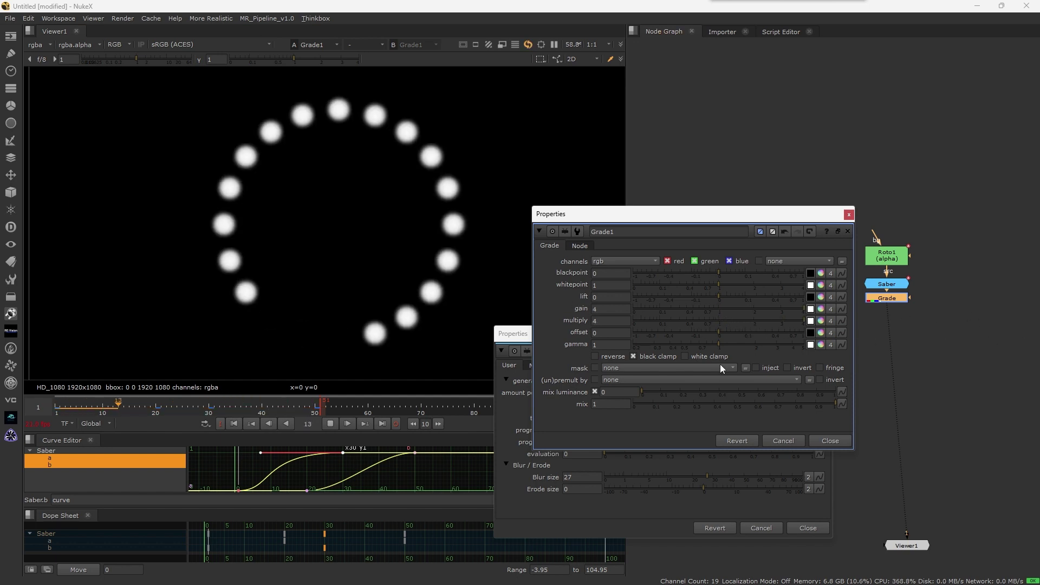
{"action": "left_click_drag", "start_coordinate": [719, 344], "coordinate": [629, 344]}
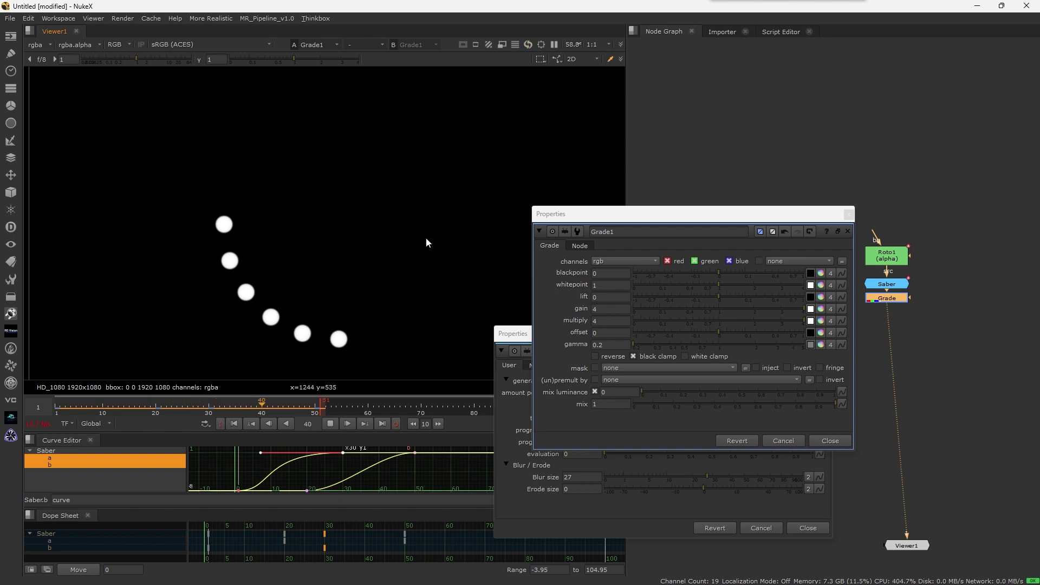
{"action": "left_click", "coordinate": [829, 441]}
Step: Add a Transform node after the Grade node
{"action": "scroll", "coordinate": [870, 355], "scroll_direction": "up", "scroll_amount": 2}
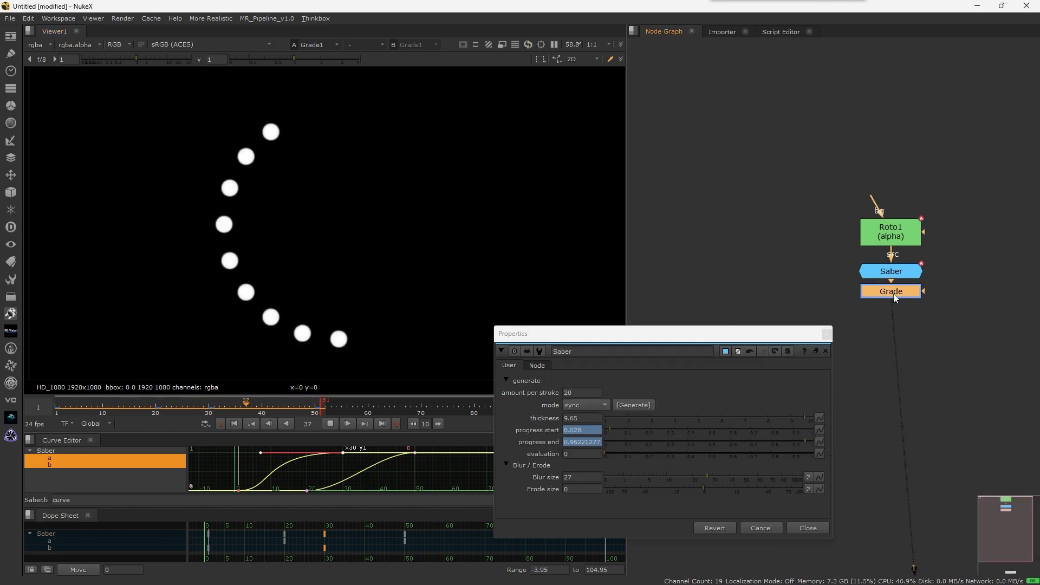
{"action": "key", "text": "t"}
{"action": "scroll", "coordinate": [347, 228], "scroll_direction": "up", "scroll_amount": 1}
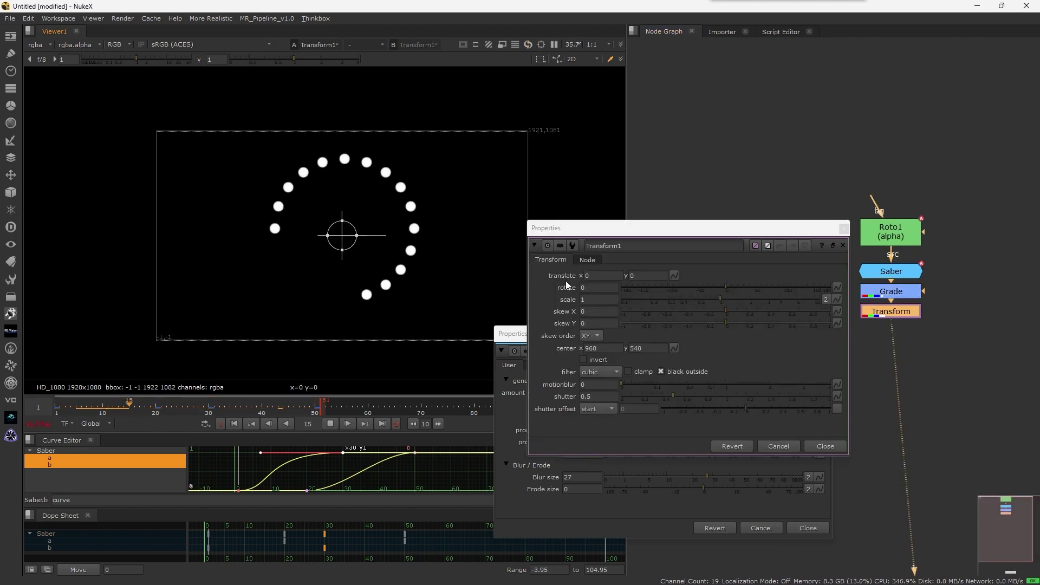
Step: Stop the playback, inspect Ellipse1's transform values in the Roto node, and close its properties
{"action": "left_click", "coordinate": [909, 239]}
{"action": "double_click", "coordinate": [907, 239]}
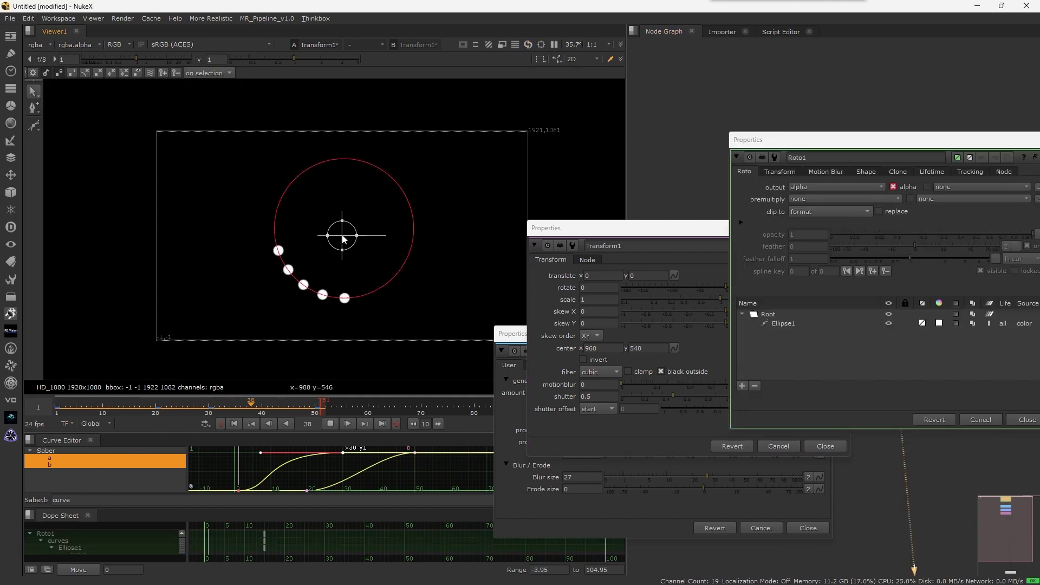
{"action": "left_click", "coordinate": [329, 424]}
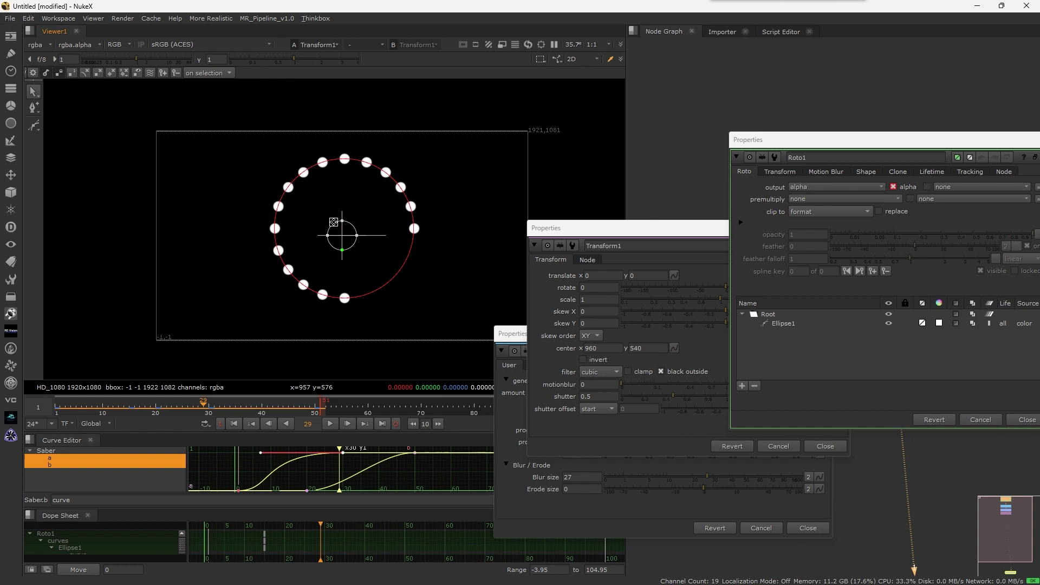
{"action": "key", "text": "equal"}
{"action": "left_click", "coordinate": [778, 172]}
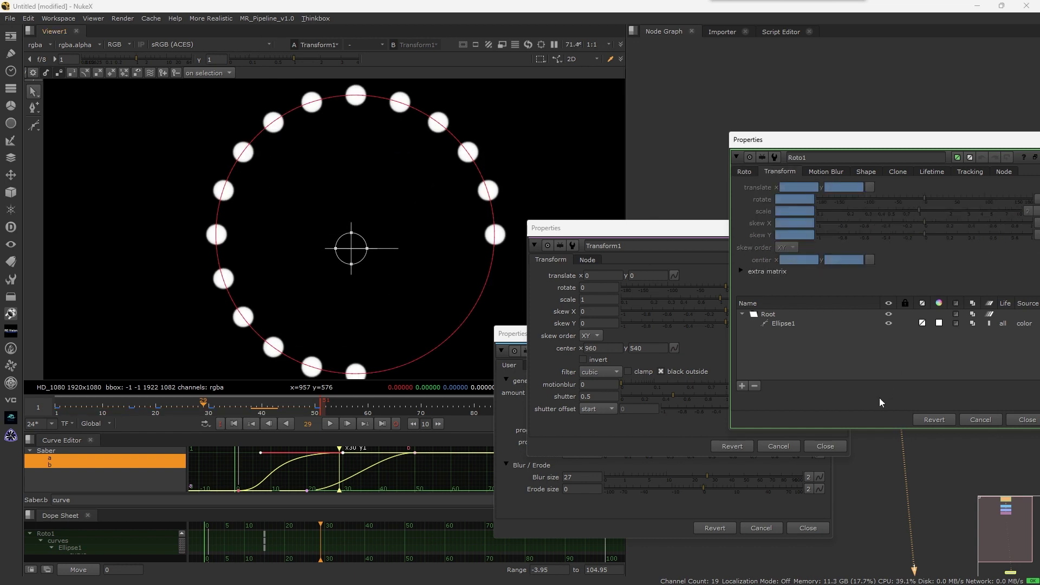
{"action": "left_click", "coordinate": [783, 322]}
{"action": "scroll", "coordinate": [302, 181], "scroll_direction": "down", "scroll_amount": 2}
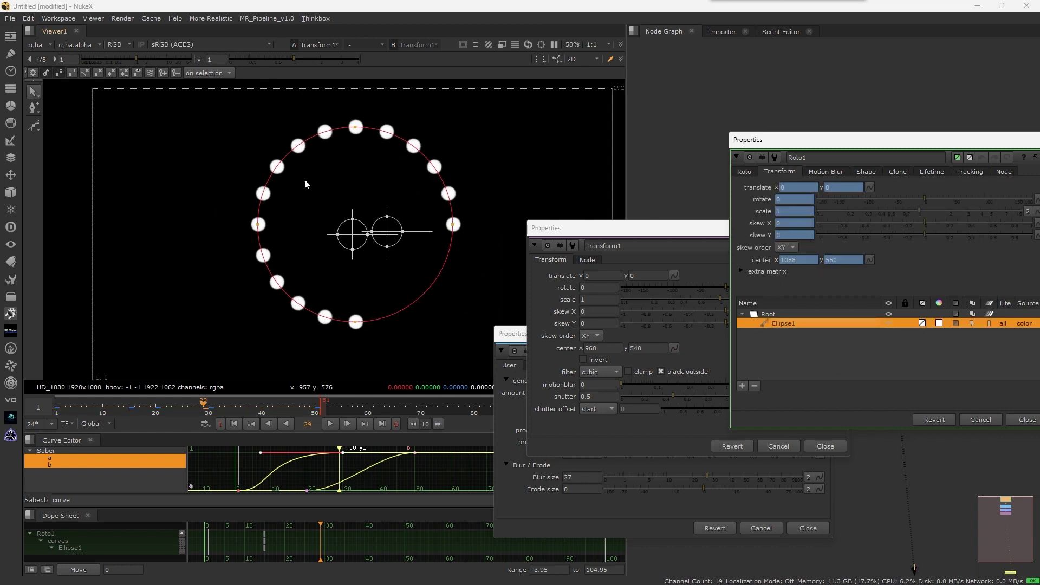
{"action": "scroll", "coordinate": [360, 210], "scroll_direction": "up", "scroll_amount": 2}
{"action": "left_click", "coordinate": [619, 431]}
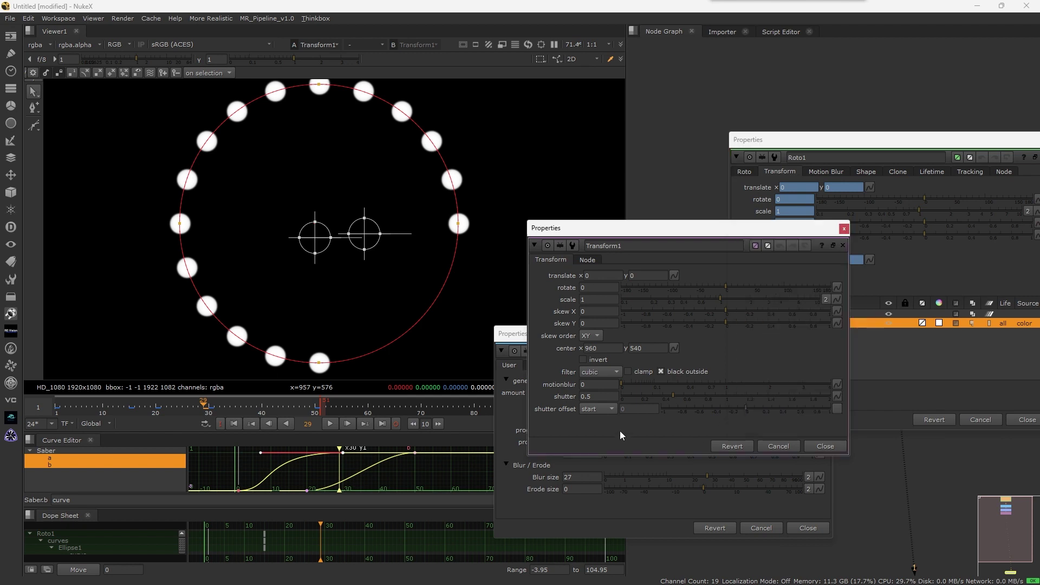
{"action": "left_click", "coordinate": [1021, 419]}
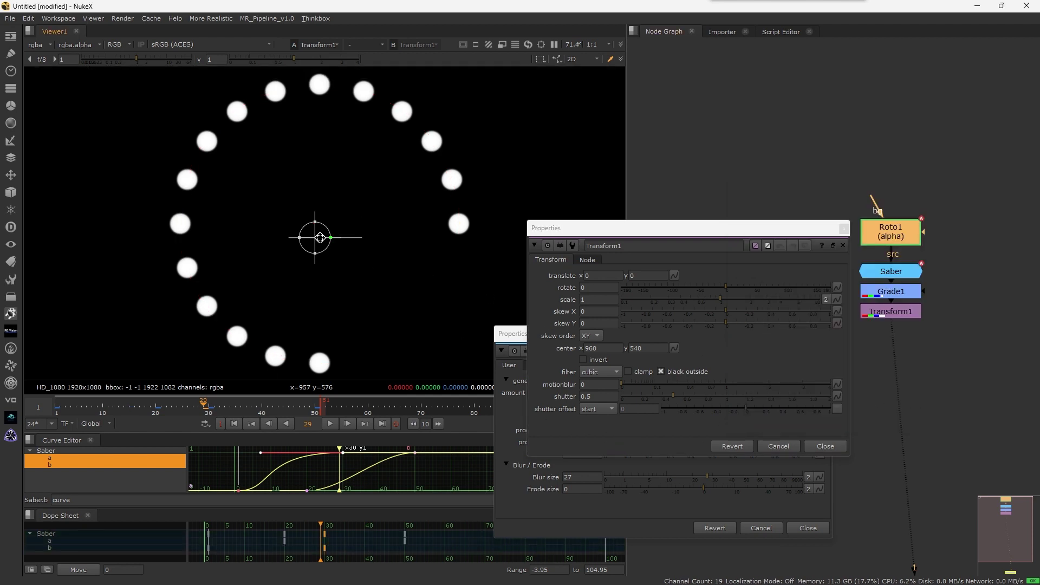
Step: Move the Transform node's pivot to the middle of the dotted circle, at about x 970, y 568
{"action": "left_click_drag", "start_coordinate": [319, 237], "coordinate": [319, 227]}
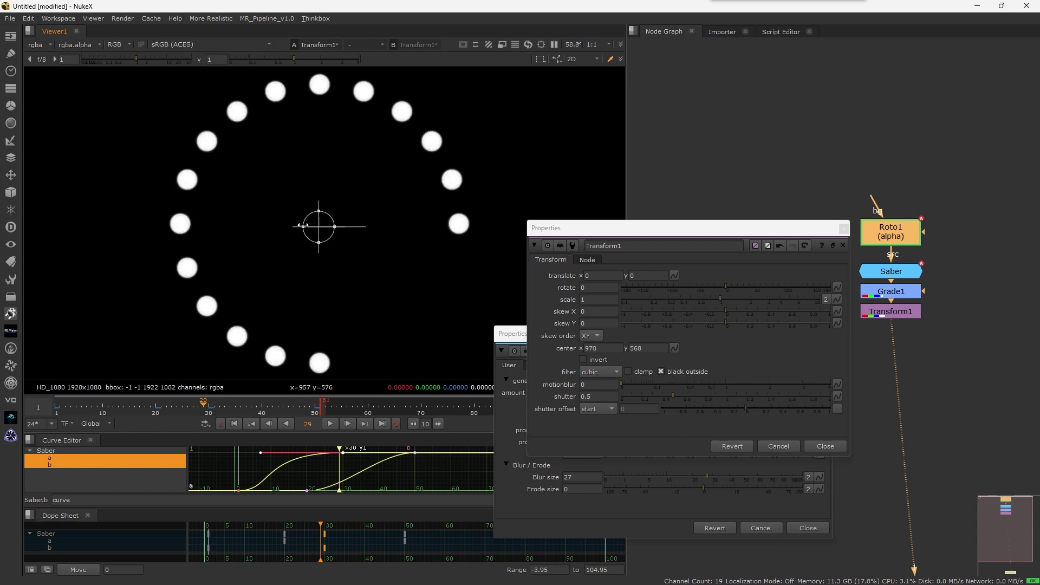
{"action": "scroll", "coordinate": [305, 227], "scroll_direction": "down", "scroll_amount": 4}
{"action": "scroll", "coordinate": [352, 216], "scroll_direction": "up", "scroll_amount": 3}
{"action": "middle_click_drag", "start_coordinate": [302, 239], "coordinate": [302, 200]}
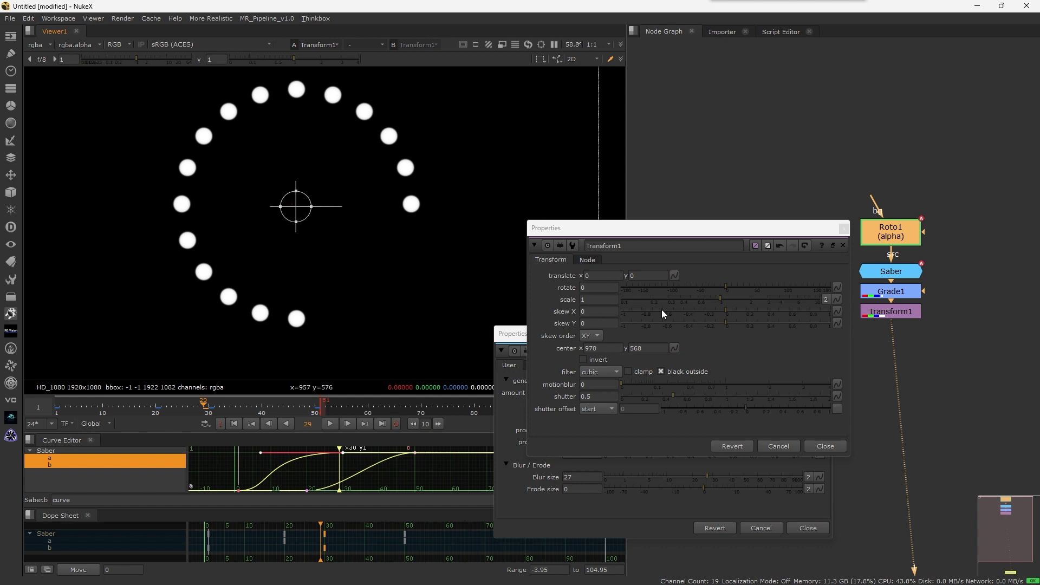
Step: Drive the Transform node's rotate value with the expression frame*3 and play the animation briefly
{"action": "mouse_move", "coordinate": [727, 290]}
{"action": "left_mouse_down"}
{"action": "mouse_move", "coordinate": [694, 287]}
{"action": "mouse_move", "coordinate": [758, 286]}
{"action": "mouse_move", "coordinate": [714, 282]}
{"action": "mouse_move", "coordinate": [749, 290]}
{"action": "mouse_move", "coordinate": [727, 287]}
{"action": "left_mouse_up"}
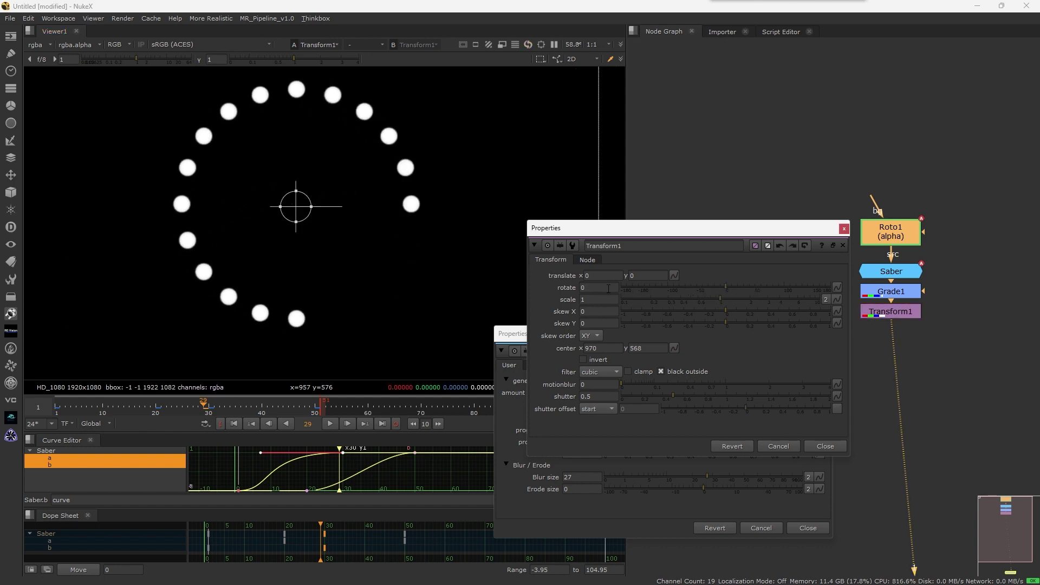
{"action": "right_click", "coordinate": [606, 289]}
{"action": "left_click", "coordinate": [671, 362]}
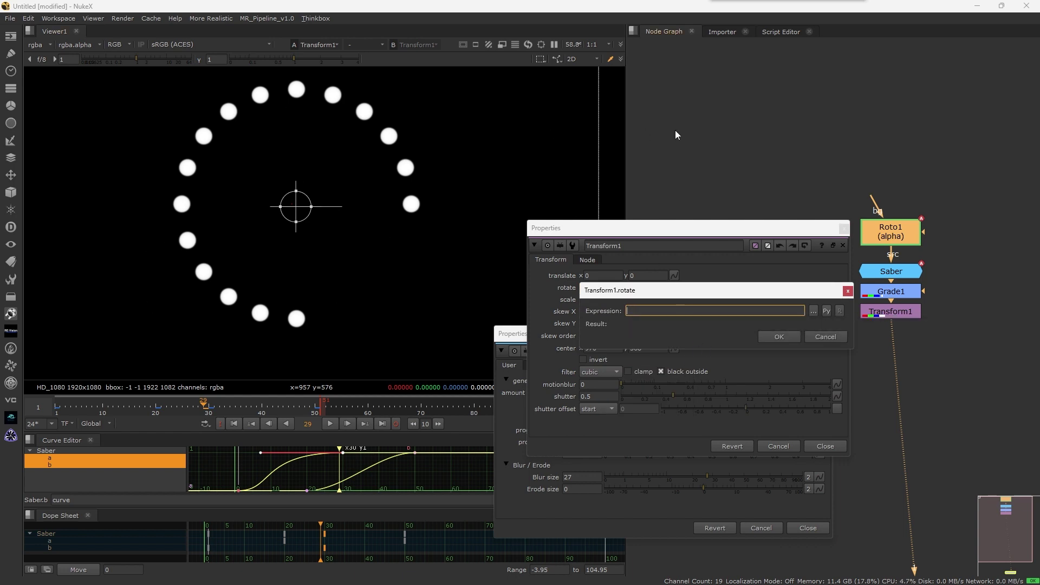
{"action": "left_click_drag", "start_coordinate": [657, 298], "coordinate": [664, 272]}
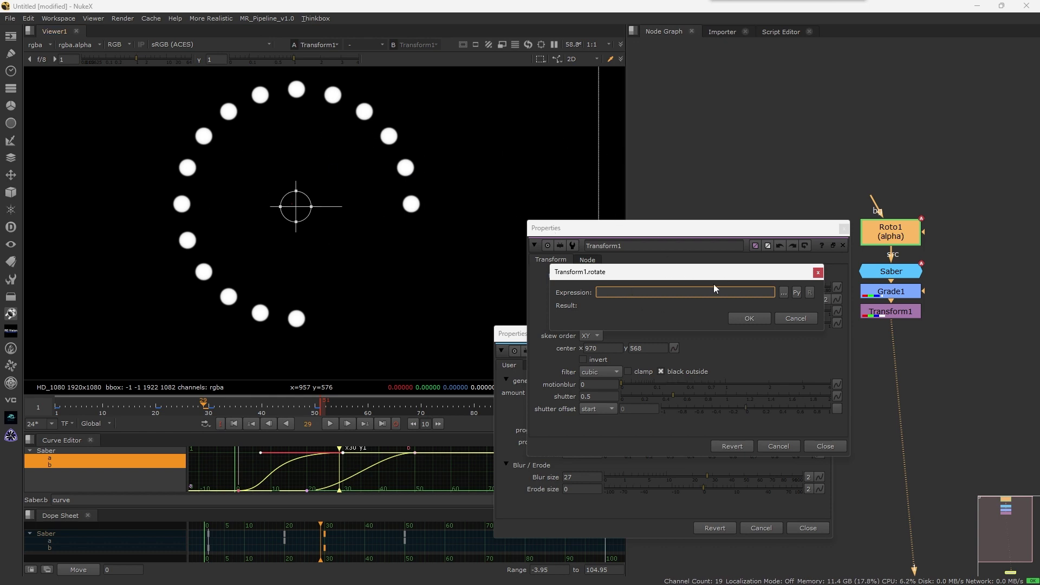
{"action": "type", "text": "frame*"}
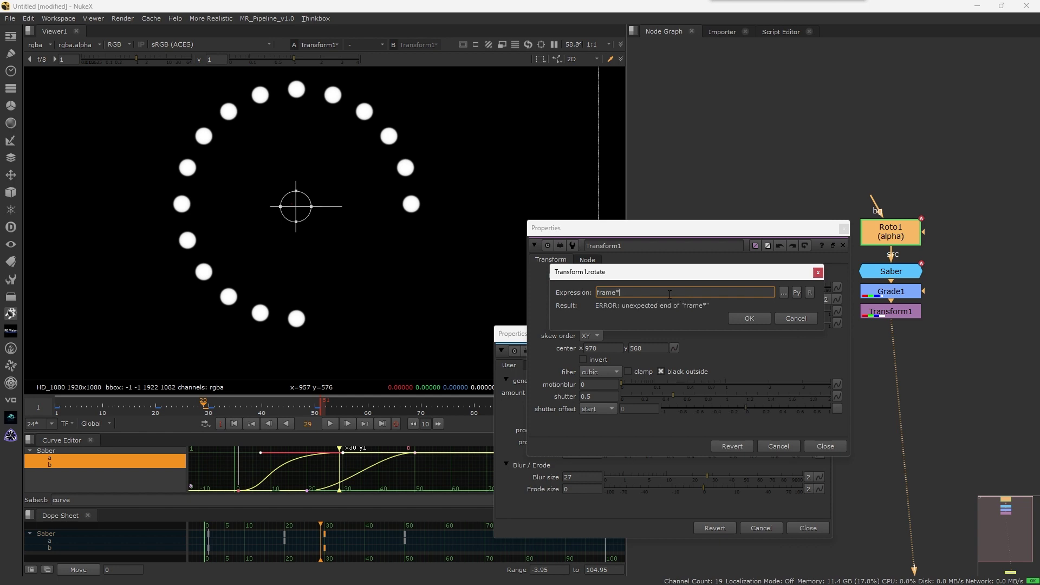
{"action": "type", "text": "3"}
{"action": "left_click", "coordinate": [745, 318]}
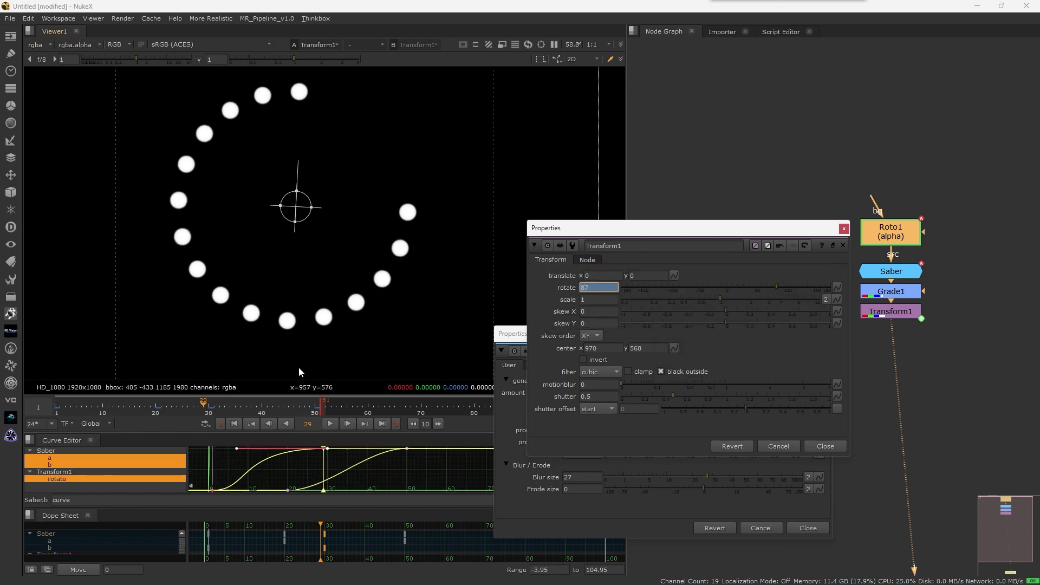
{"action": "left_click", "coordinate": [331, 423]}
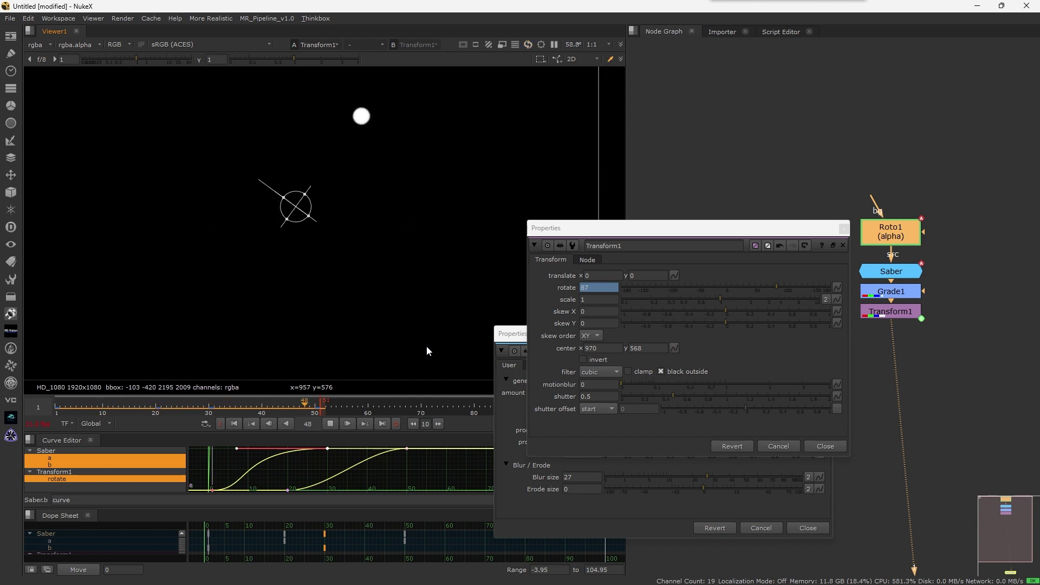
{"action": "left_click", "coordinate": [330, 424]}
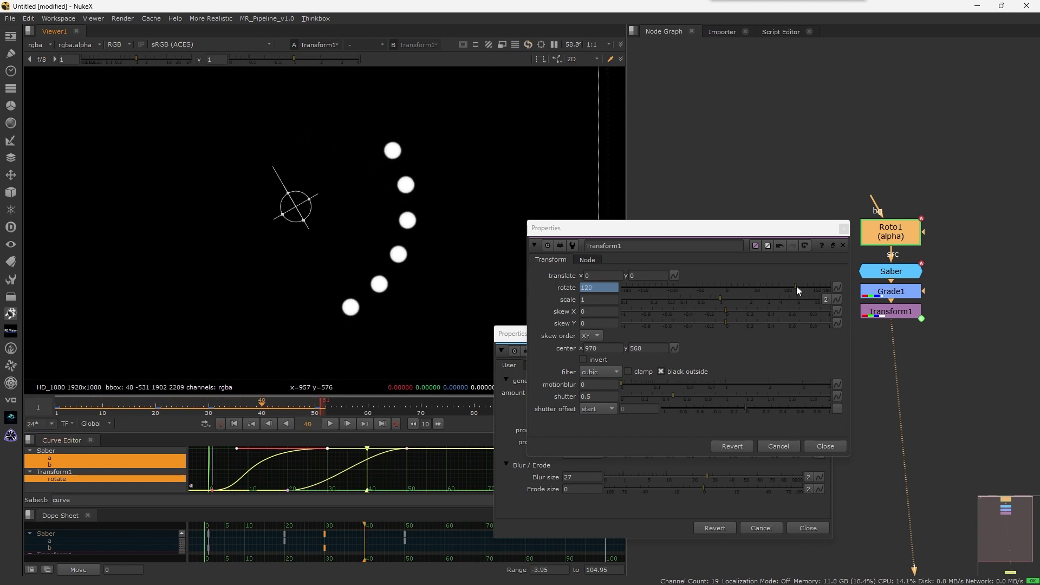
Step: Close the Transform properties and delete the Transform and Grade nodes below the Saber
{"action": "left_click", "coordinate": [843, 245]}
{"action": "left_click", "coordinate": [900, 314]}
{"action": "key", "text": "Delete"}
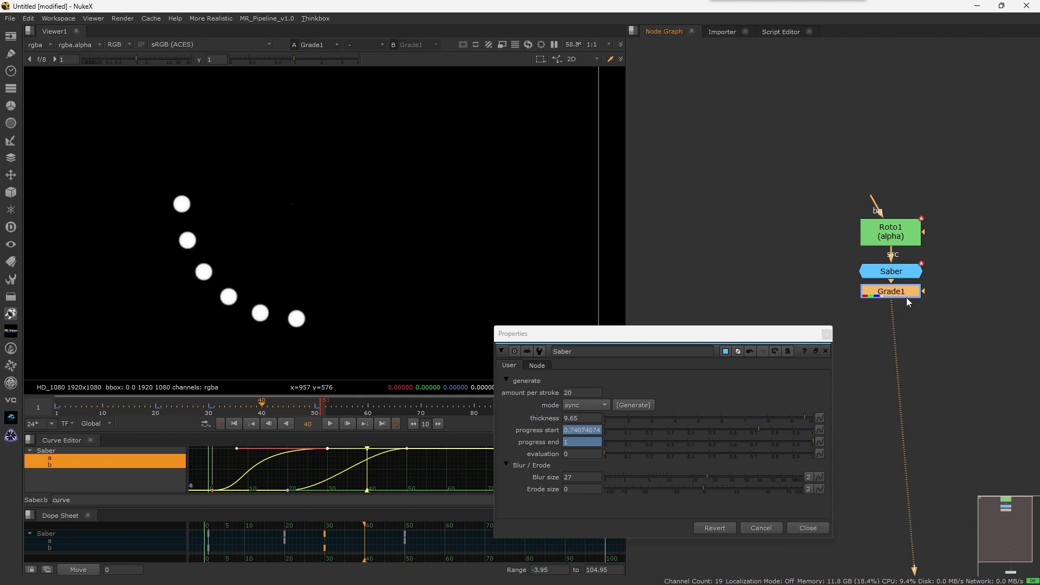
{"action": "key", "text": "Delete"}
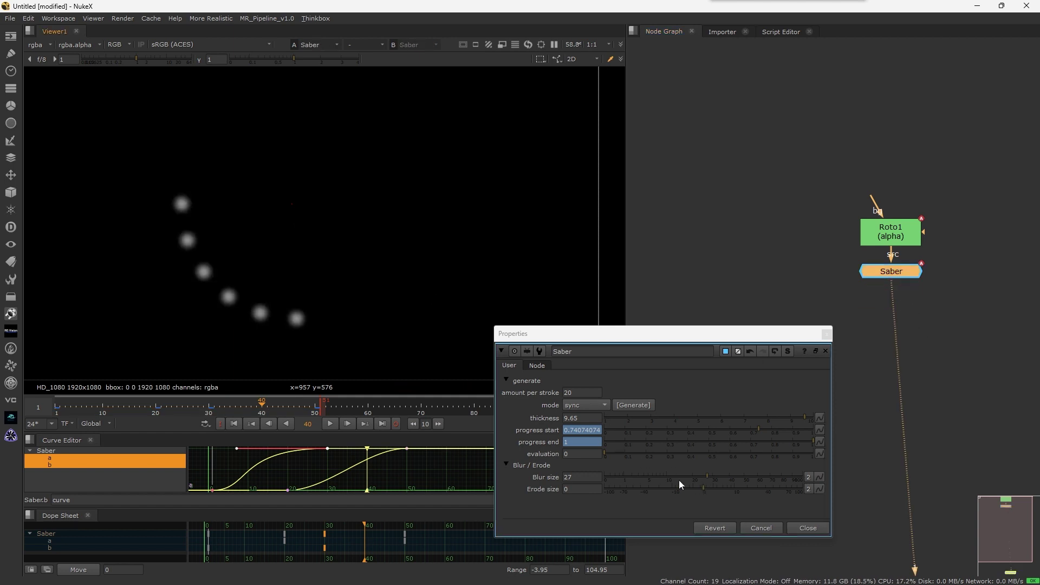
Step: Reduce the Saber's blur size to 0.02 and regenerate the strokes with an amount per stroke of 1000
{"action": "left_click_drag", "start_coordinate": [678, 480], "coordinate": [604, 477]}
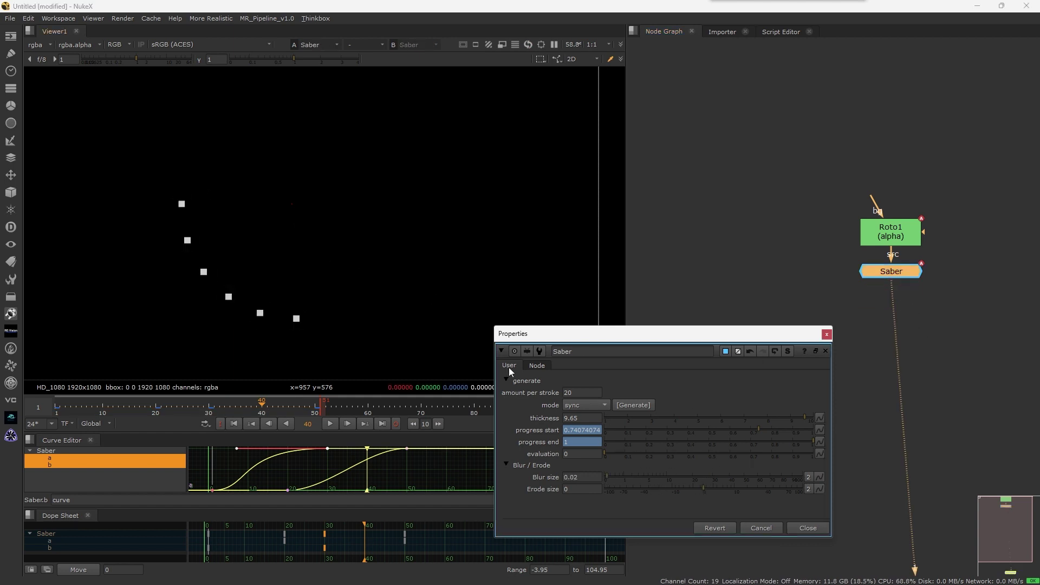
{"action": "left_click_drag", "start_coordinate": [577, 392], "coordinate": [503, 378]}
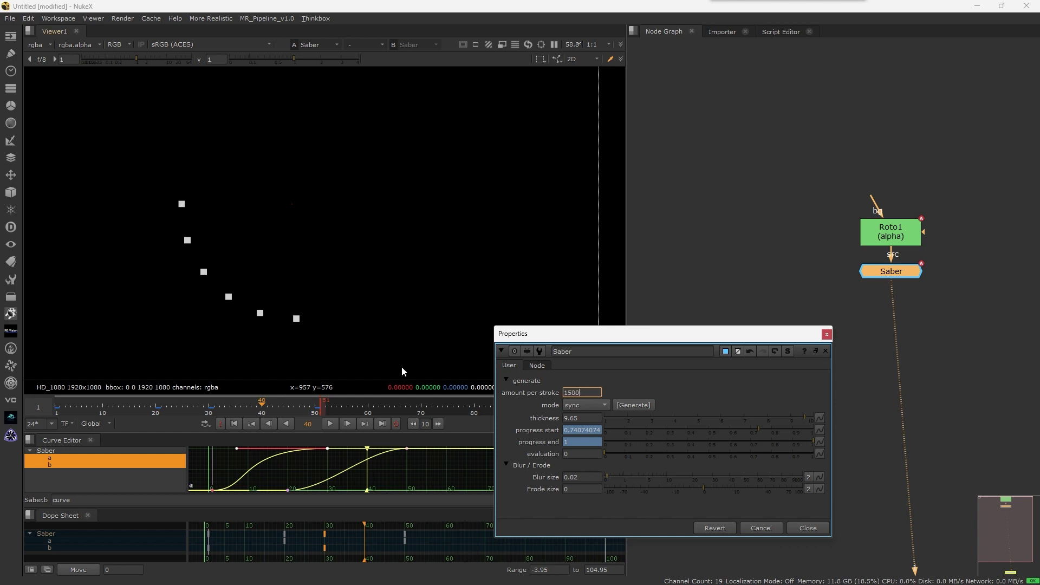
{"action": "type", "text": "1000"}
{"action": "key", "text": "Return"}
{"action": "left_click", "coordinate": [590, 456]}
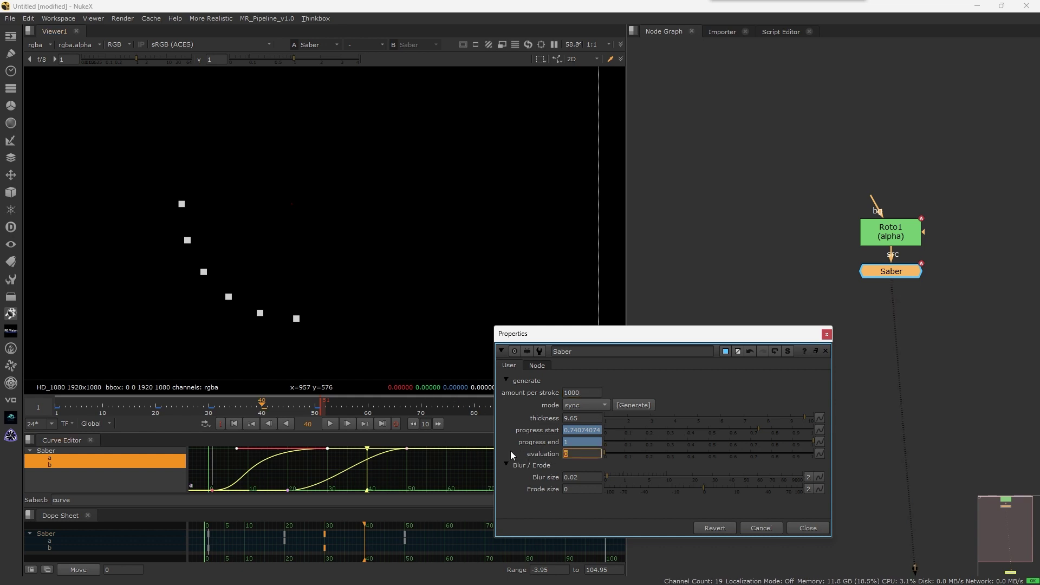
{"action": "left_click", "coordinate": [627, 405]}
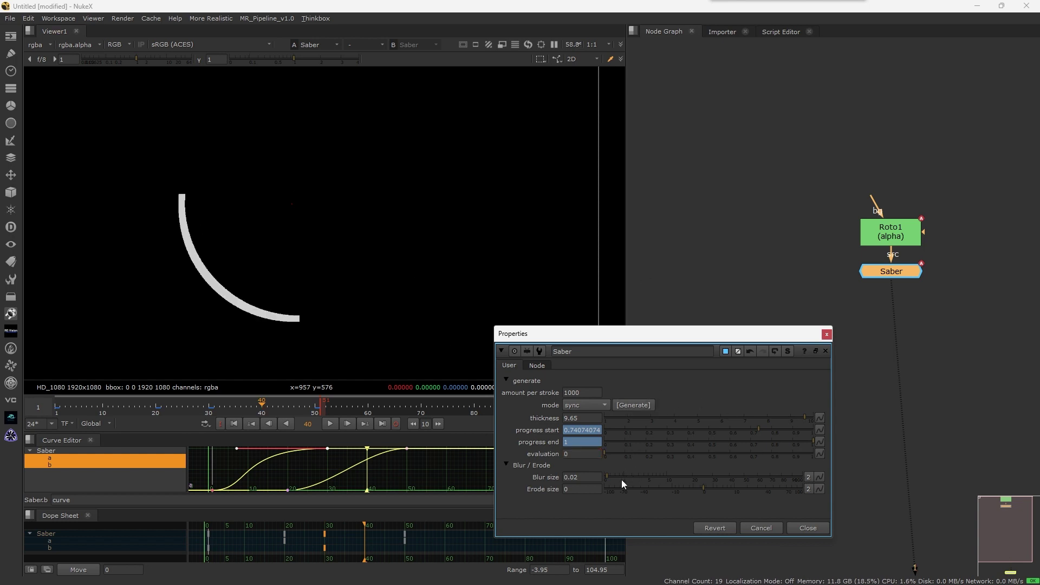
Step: Refine the Saber's line with thickness 4.35, blur size 11.4 and erode size 2.8
{"action": "left_click_drag", "start_coordinate": [622, 480], "coordinate": [727, 487]}
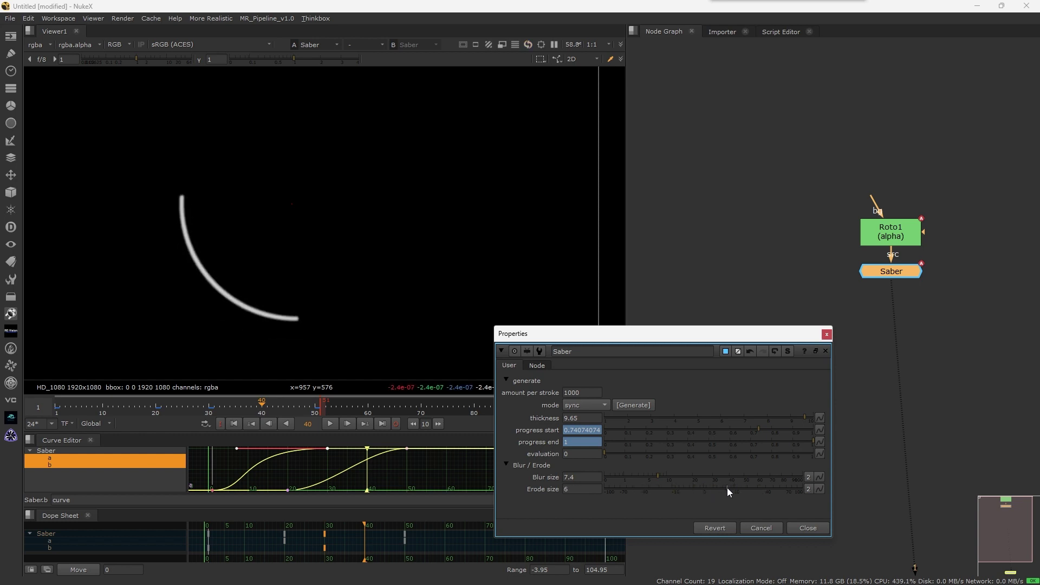
{"action": "left_click_drag", "start_coordinate": [157, 169], "coordinate": [316, 298]}
{"action": "left_click_drag", "start_coordinate": [275, 213], "coordinate": [357, 266]}
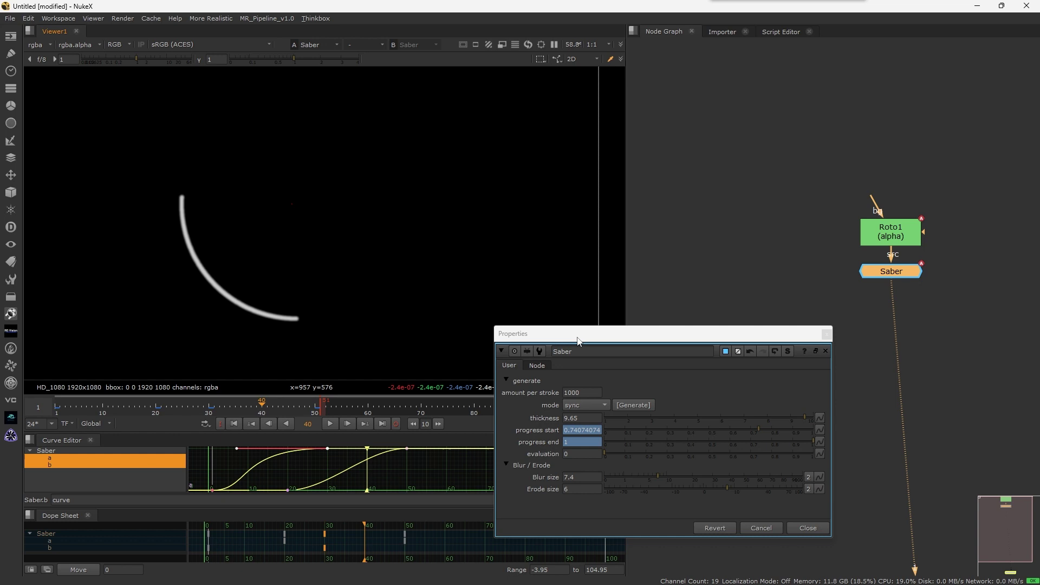
{"action": "left_click_drag", "start_coordinate": [662, 412], "coordinate": [681, 410]}
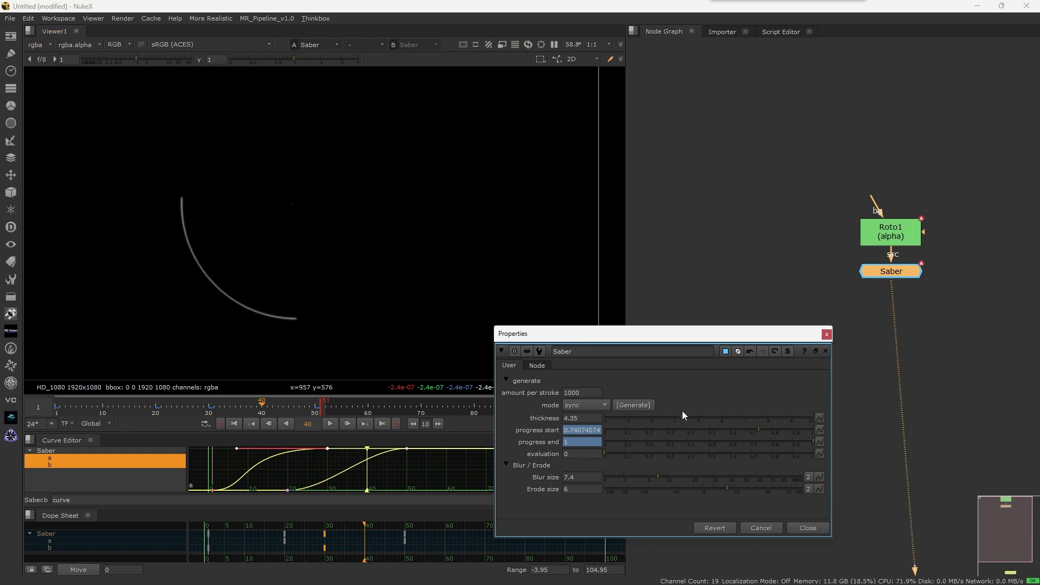
{"action": "left_click_drag", "start_coordinate": [680, 476], "coordinate": [720, 489]}
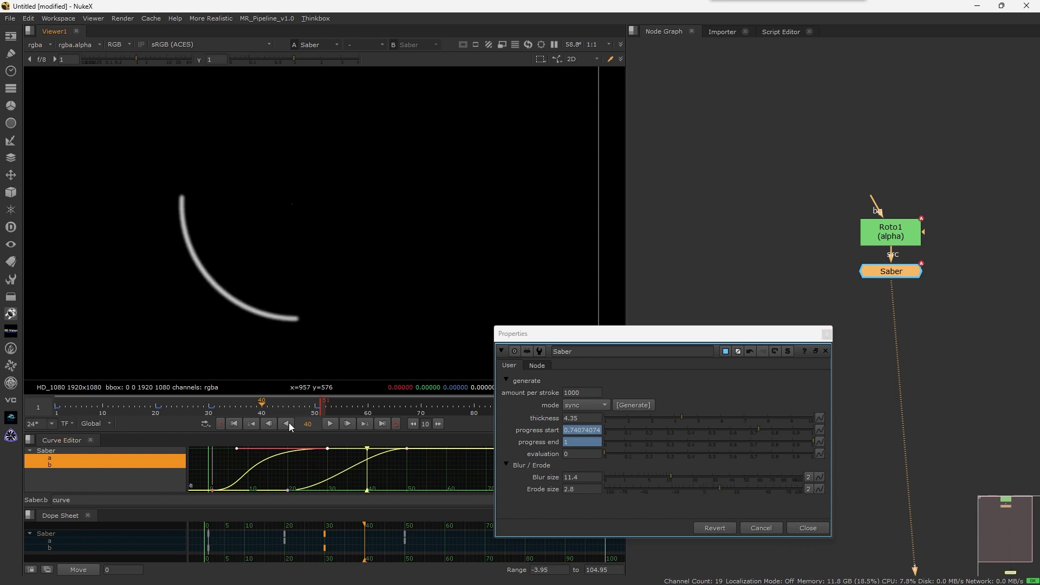
Step: Play the animation to review the continuous line travelling around the circle, and stop it
{"action": "left_click", "coordinate": [330, 424]}
{"action": "scroll", "coordinate": [434, 238], "scroll_direction": "down", "scroll_amount": 3}
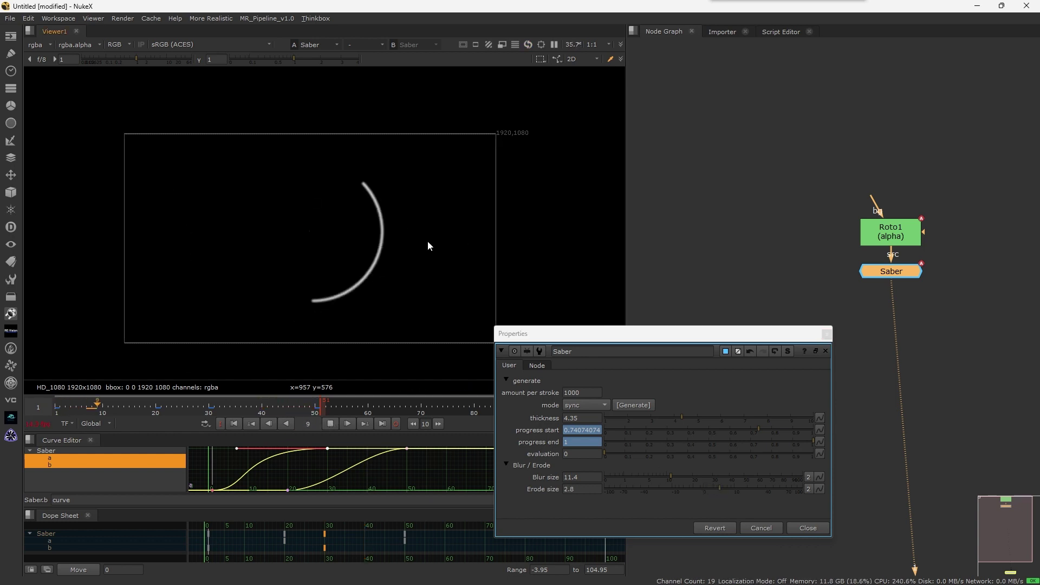
{"action": "scroll", "coordinate": [406, 222], "scroll_direction": "up", "scroll_amount": 2}
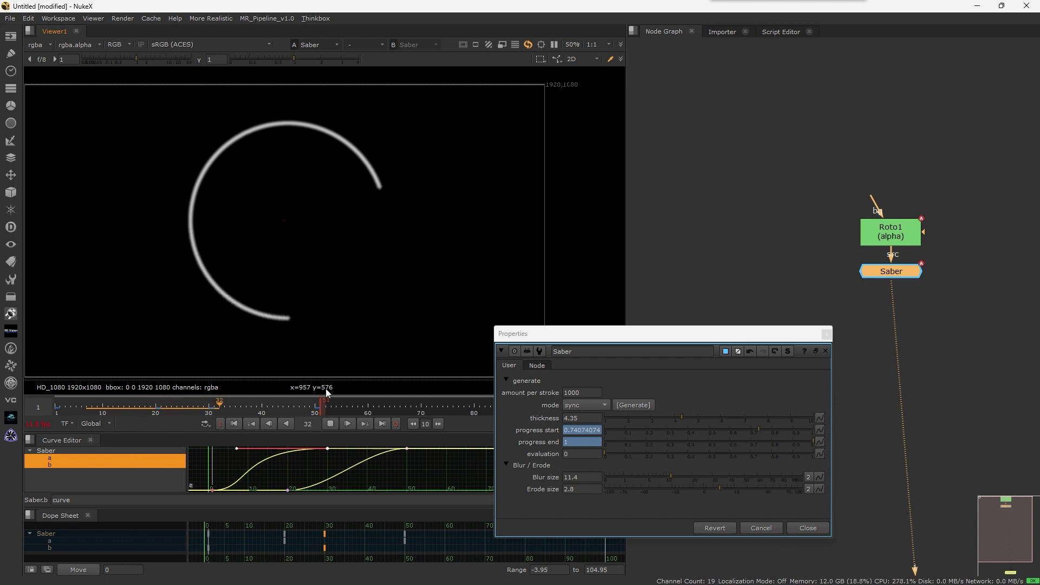
{"action": "left_click", "coordinate": [331, 426]}
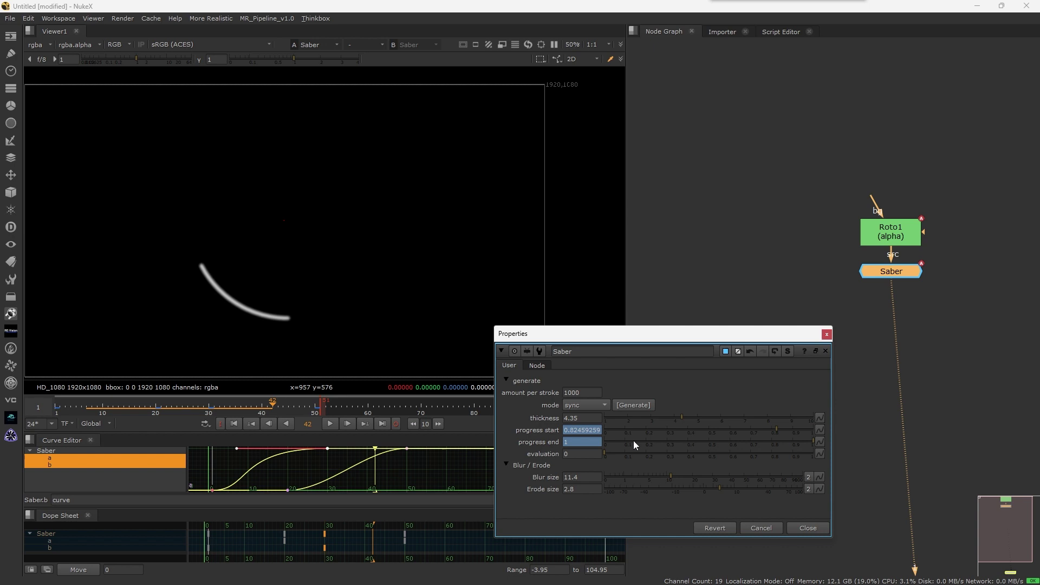
Step: Open the Roto node and draw a second, smaller ellipse inside the large circle
{"action": "double_click", "coordinate": [915, 230]}
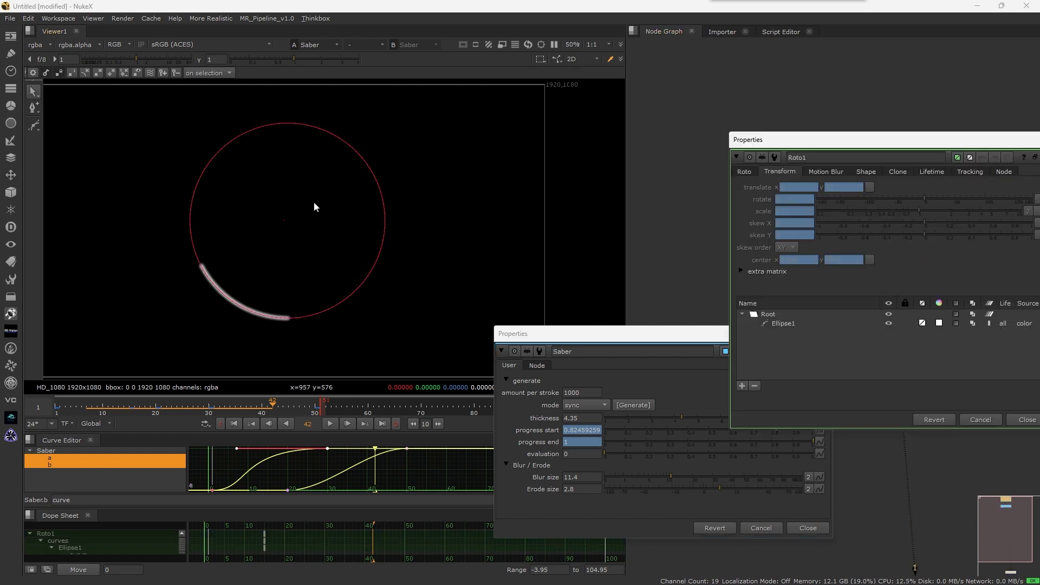
{"action": "middle_click_drag", "start_coordinate": [279, 184], "coordinate": [344, 181]}
{"action": "key", "text": "v"}
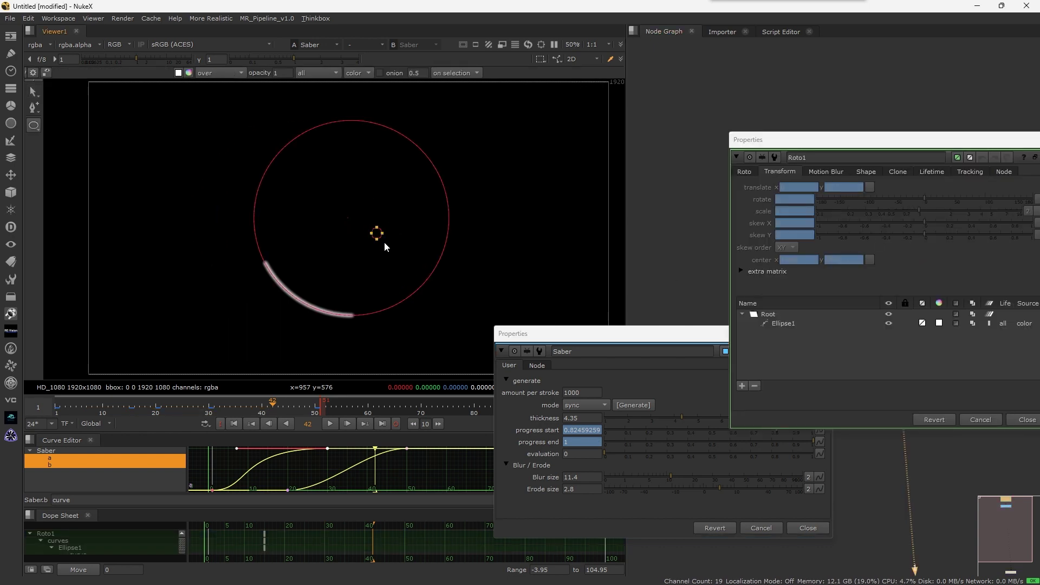
{"action": "left_click_drag", "start_coordinate": [384, 247], "coordinate": [435, 291]}
{"action": "left_click", "coordinate": [490, 213]}
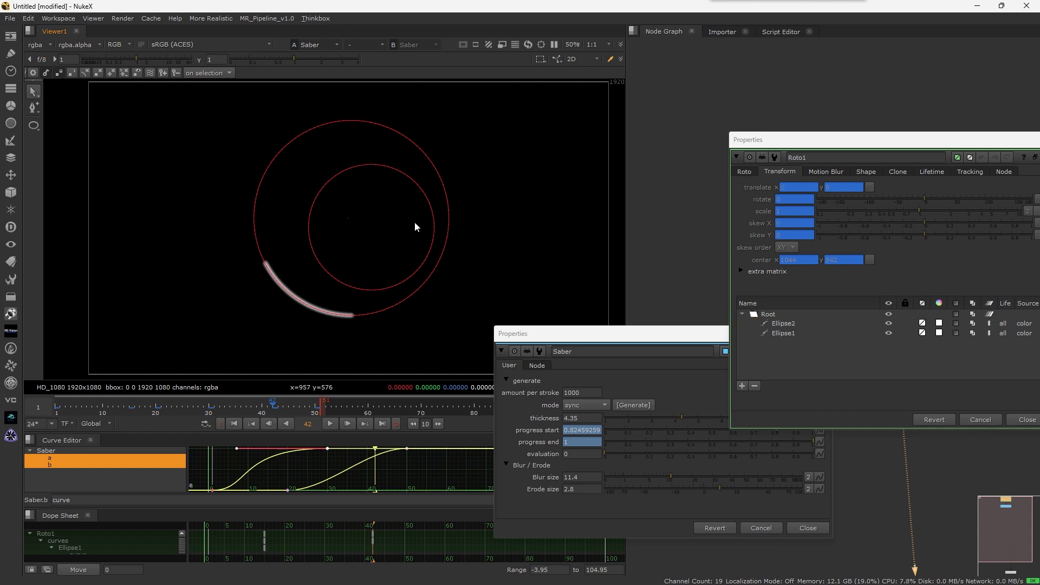
Step: Draw a small third ellipse in the upper-left area of the frame in the Roto node
{"action": "key", "text": "v"}
{"action": "left_click", "coordinate": [744, 171]}
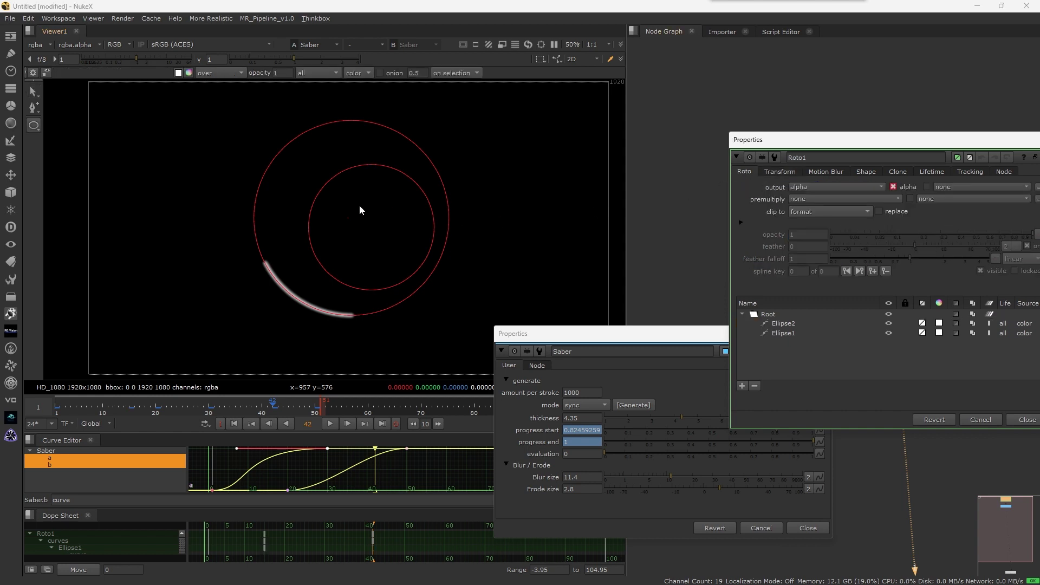
{"action": "left_click_drag", "start_coordinate": [139, 116], "coordinate": [152, 134]}
{"action": "left_click", "coordinate": [114, 231]}
Step: Switch to the Bezier tool and place the first point of a new curve below the small upper-left ellipse
{"action": "key", "text": "v"}
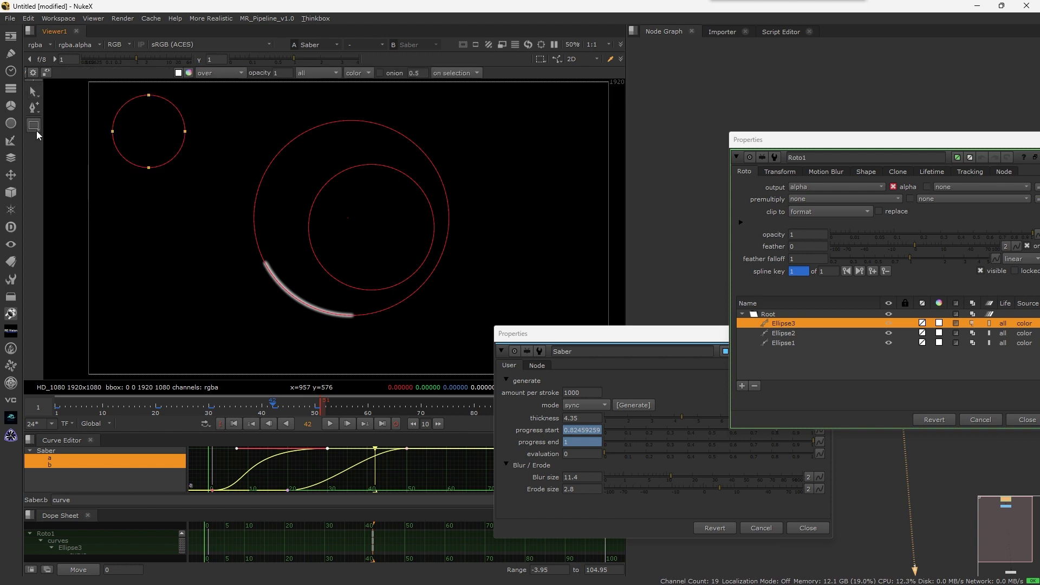
{"action": "right_click", "coordinate": [34, 129]}
{"action": "left_click", "coordinate": [60, 122]}
{"action": "left_click_drag", "start_coordinate": [121, 258], "coordinate": [183, 257]}
{"action": "key", "text": "ctrl+z"}
{"action": "left_click_drag", "start_coordinate": [107, 318], "coordinate": [131, 241]}
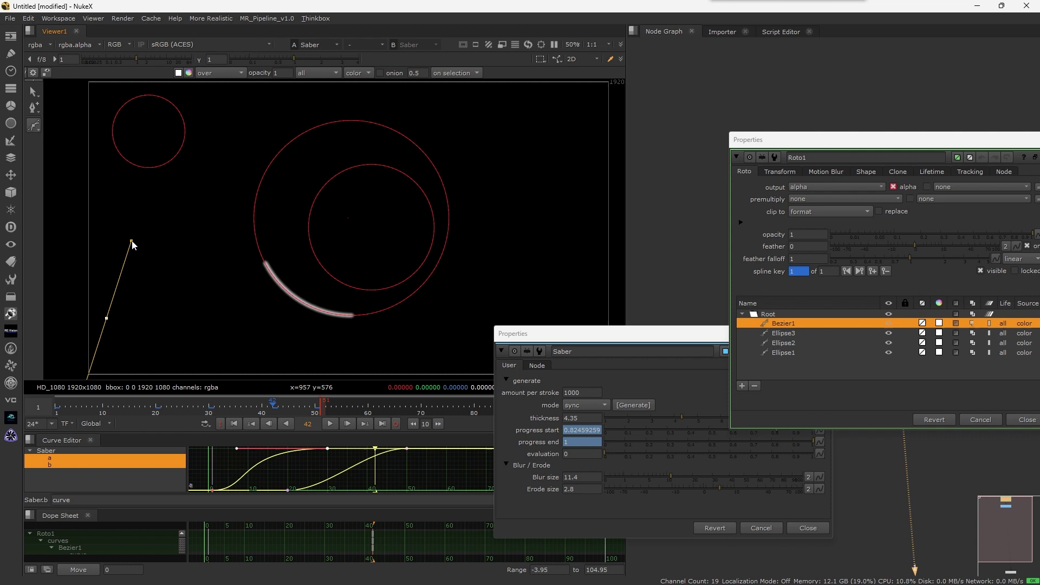
{"action": "left_click_drag", "start_coordinate": [159, 208], "coordinate": [213, 229]}
{"action": "left_click_drag", "start_coordinate": [235, 283], "coordinate": [251, 307]}
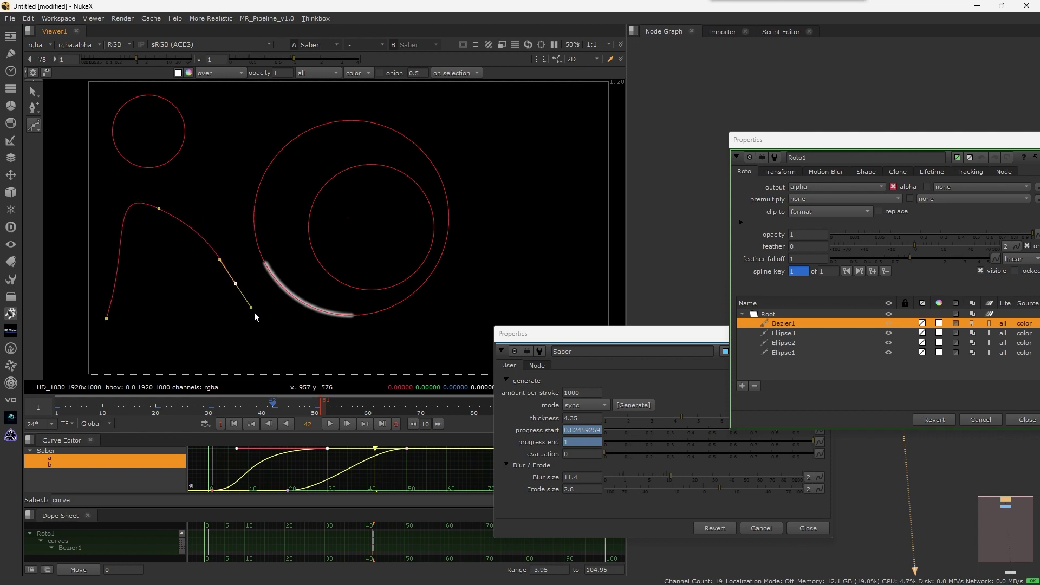
{"action": "key", "text": "ctrl+z"}
{"action": "key", "text": "ctrl+z"}
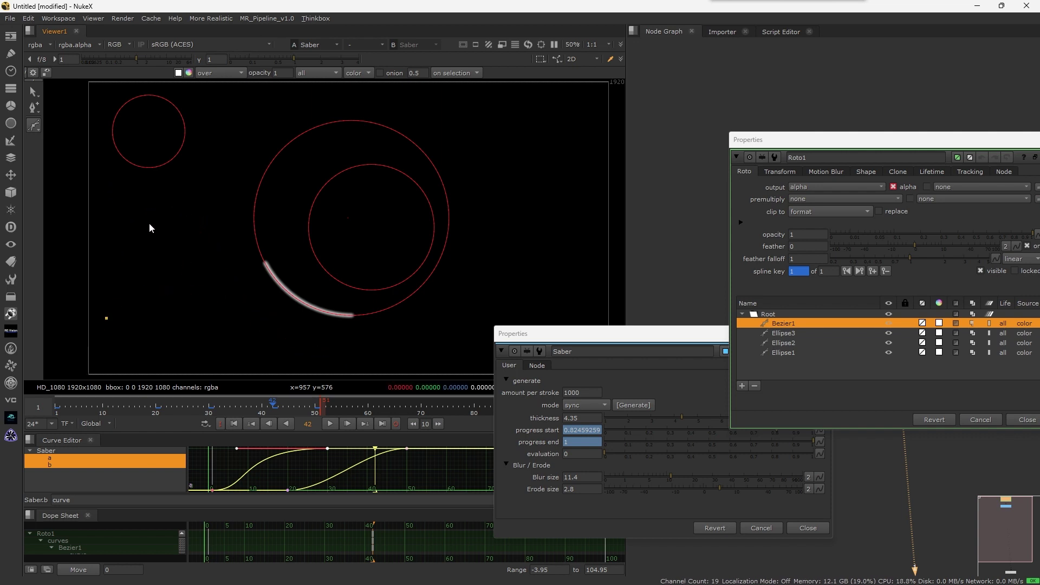
Step: Extend the Bezier curve with three smooth points, peaking near the start, dipping below the large circle, and rising on its far side
{"action": "left_click_drag", "start_coordinate": [163, 224], "coordinate": [190, 241]}
{"action": "left_click_drag", "start_coordinate": [344, 348], "coordinate": [480, 343]}
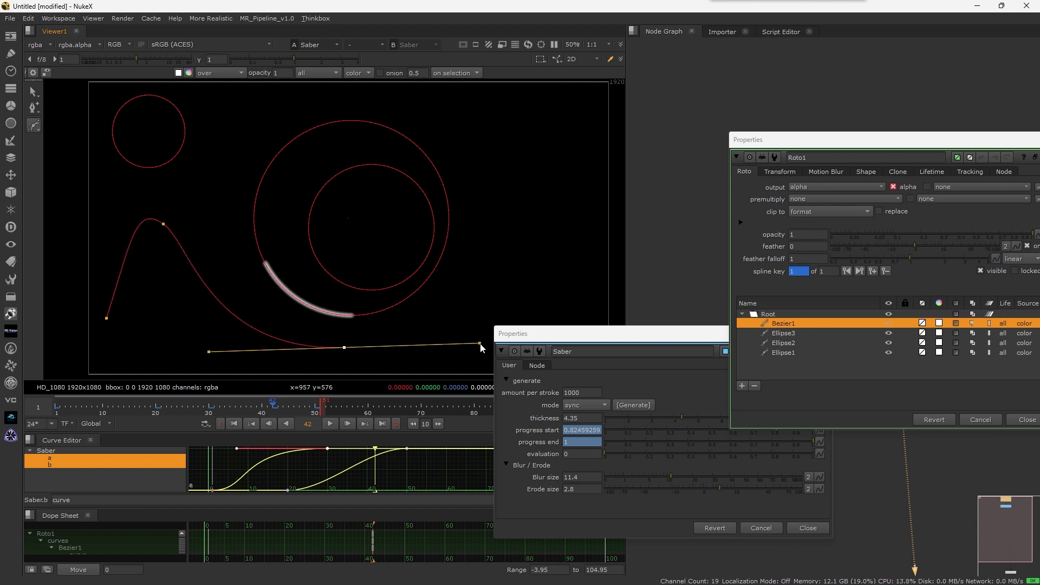
{"action": "left_click_drag", "start_coordinate": [556, 253], "coordinate": [575, 217]}
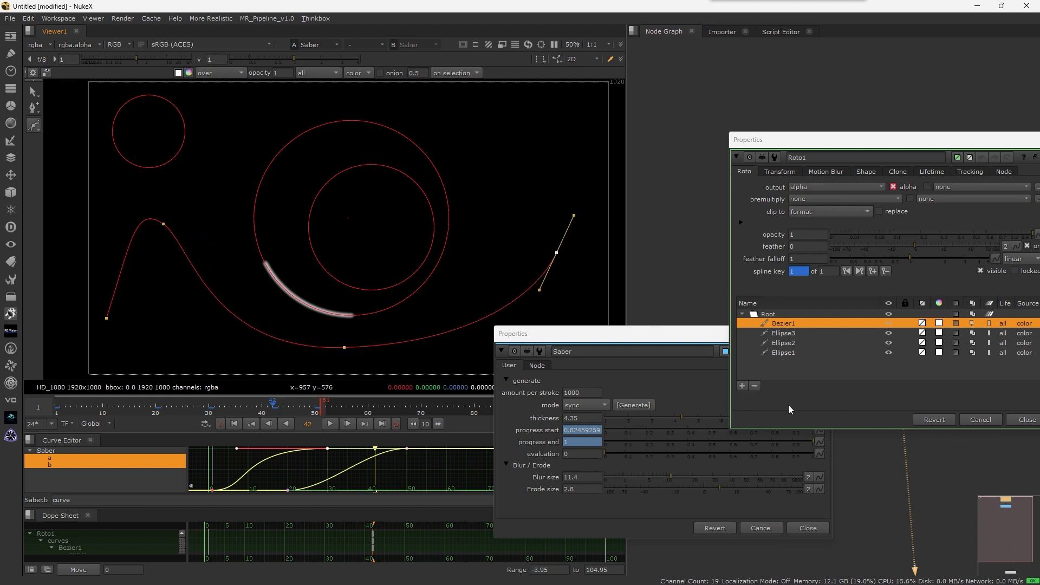
Step: Close the Roto properties and generate the Saber strokes for all the roto shapes
{"action": "left_click", "coordinate": [1026, 419]}
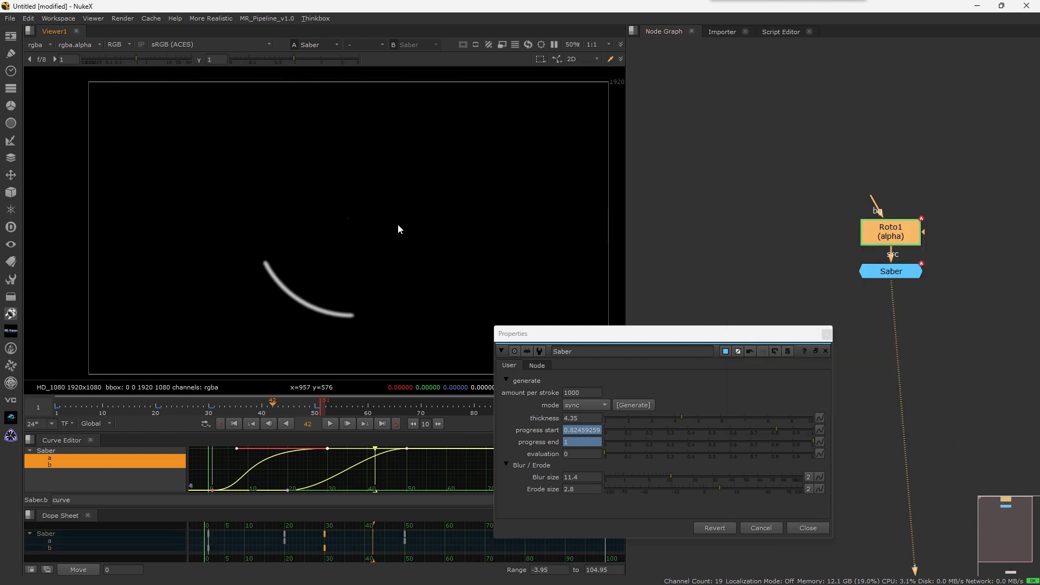
{"action": "left_click", "coordinate": [682, 384]}
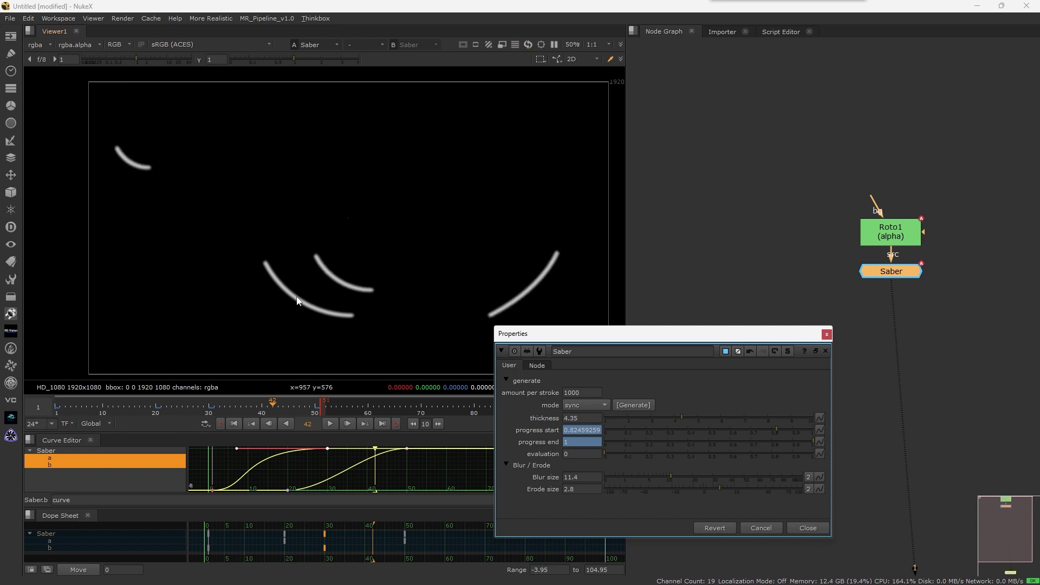
{"action": "left_click_drag", "start_coordinate": [594, 334], "coordinate": [738, 337]}
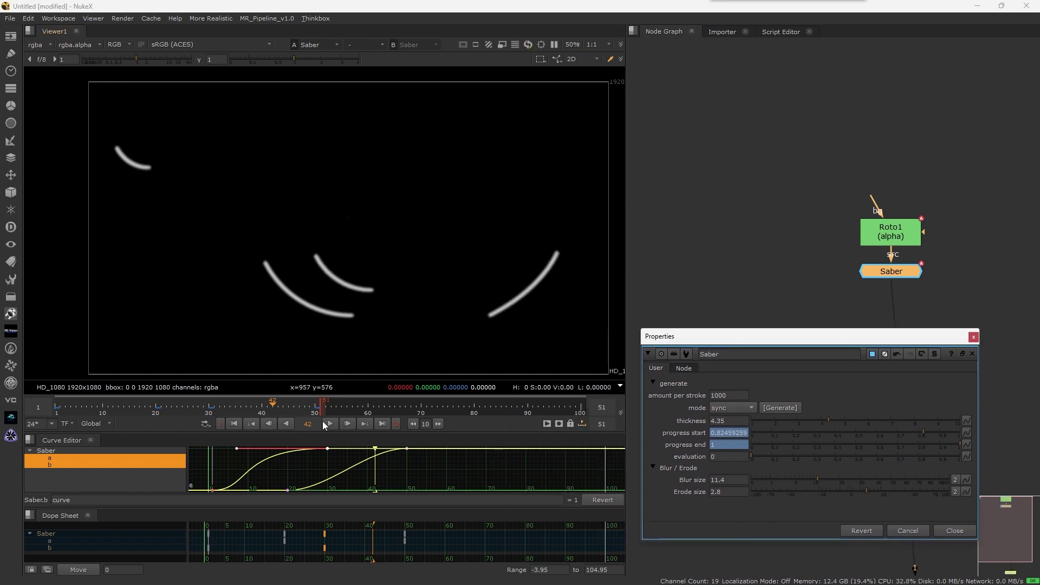
Step: Play the animation to review the strokes on all shapes in sync mode, and inspect the available mode options
{"action": "key", "text": "l"}
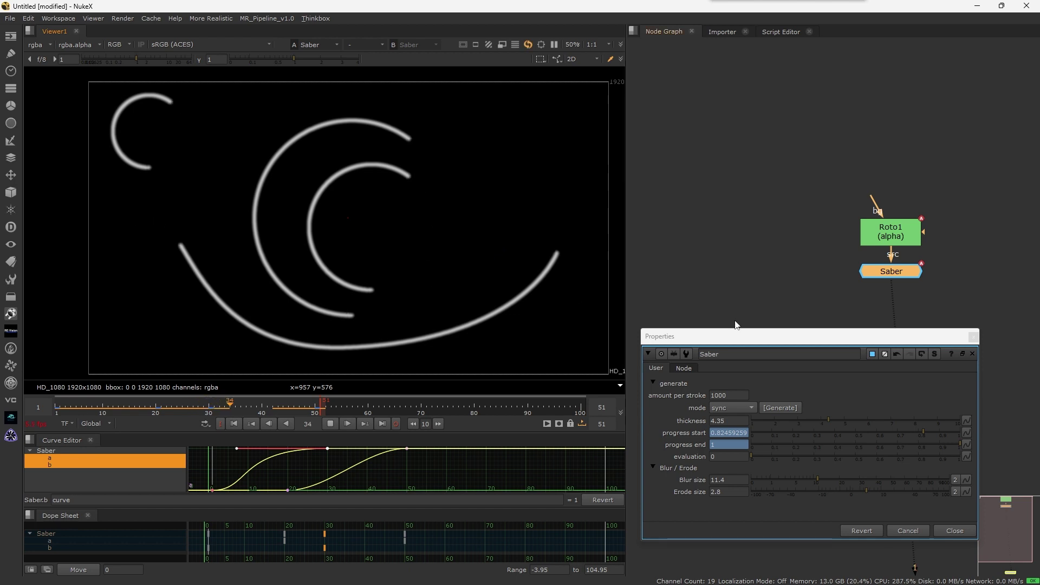
{"action": "left_click_drag", "start_coordinate": [788, 339], "coordinate": [755, 298]}
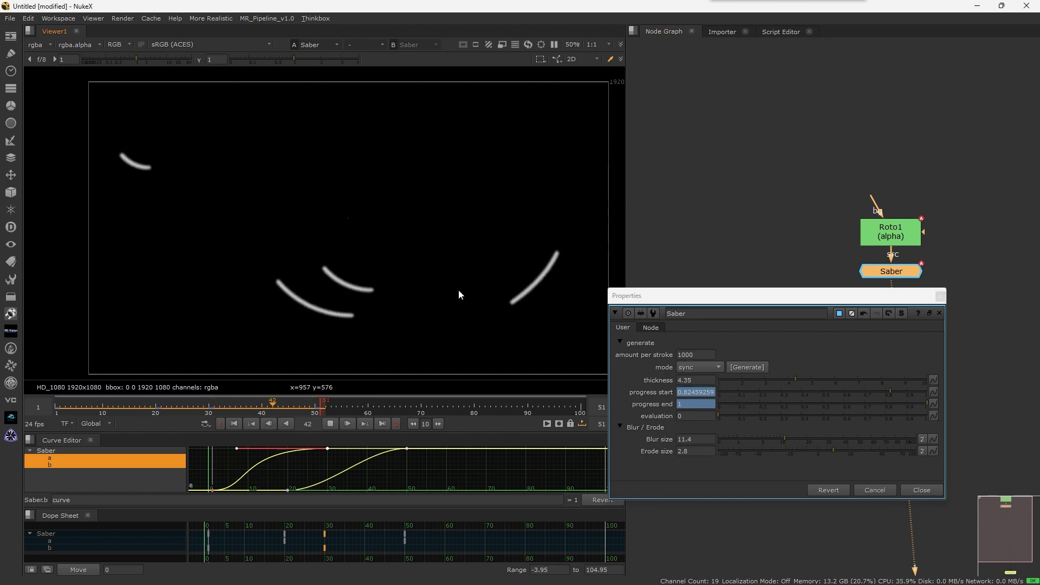
{"action": "left_click", "coordinate": [687, 368]}
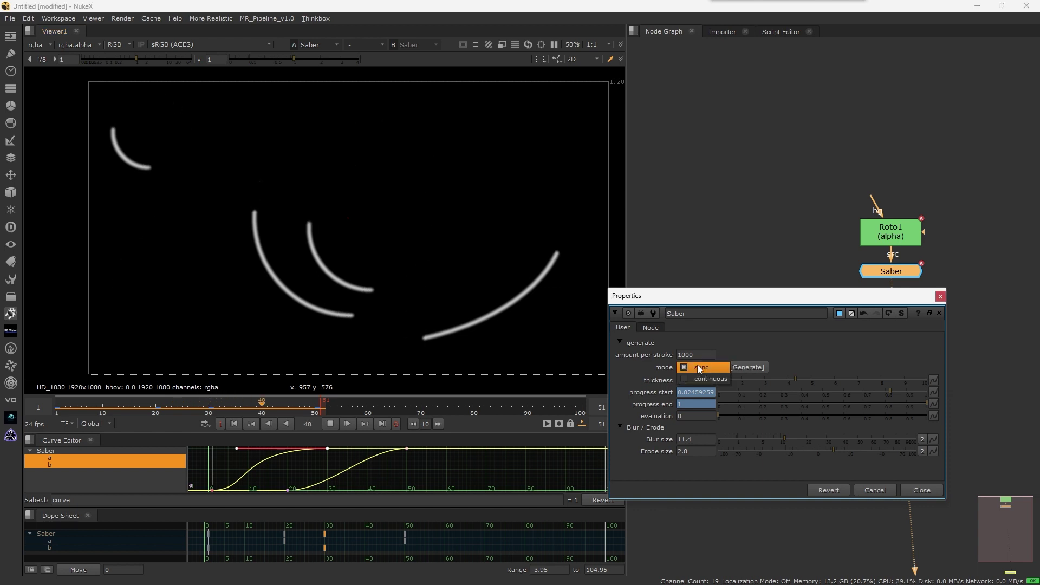
{"action": "left_click", "coordinate": [640, 369]}
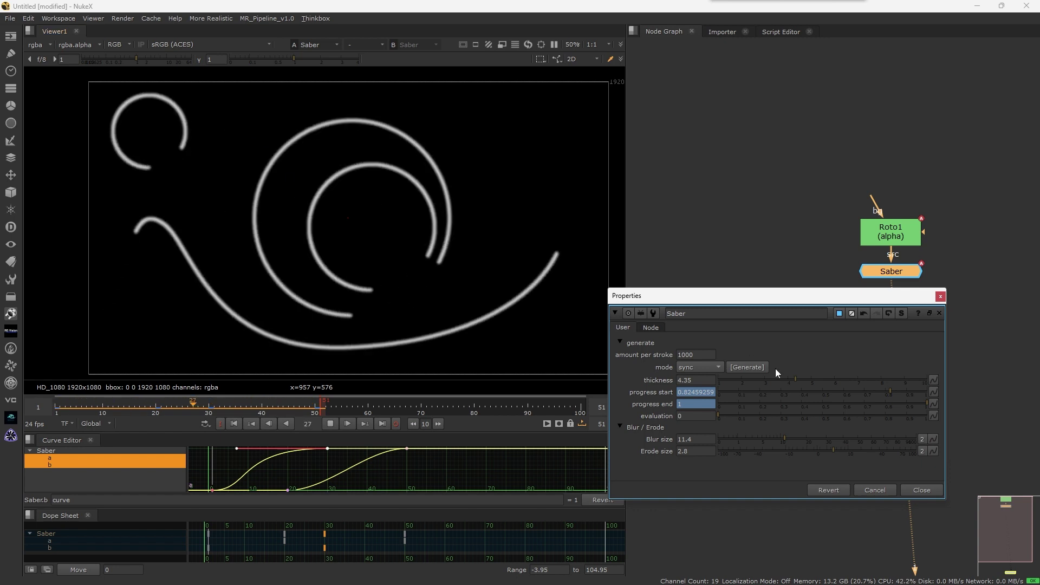
{"action": "left_click", "coordinate": [699, 367]}
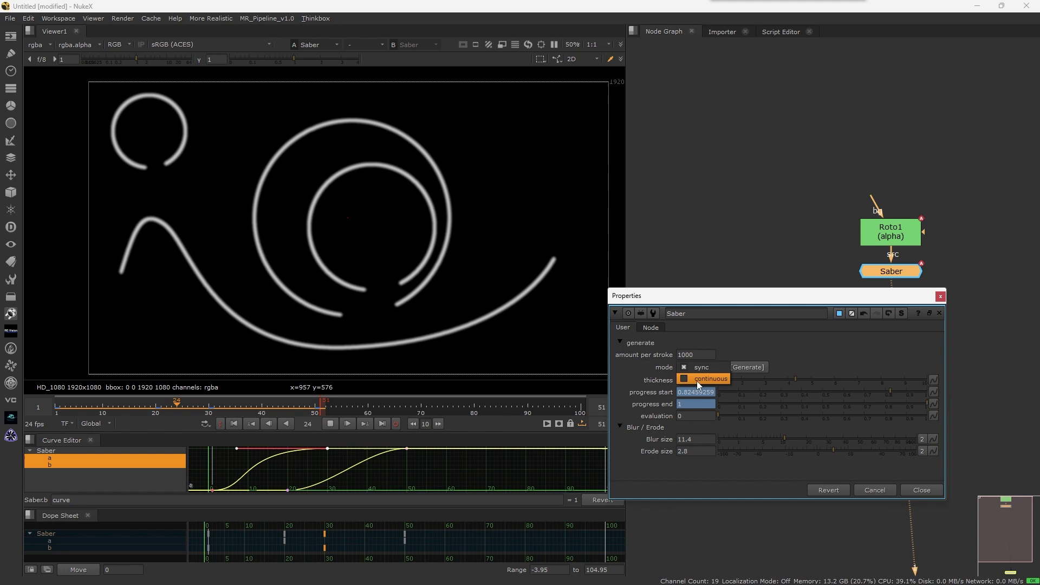
{"action": "left_click", "coordinate": [434, 292]}
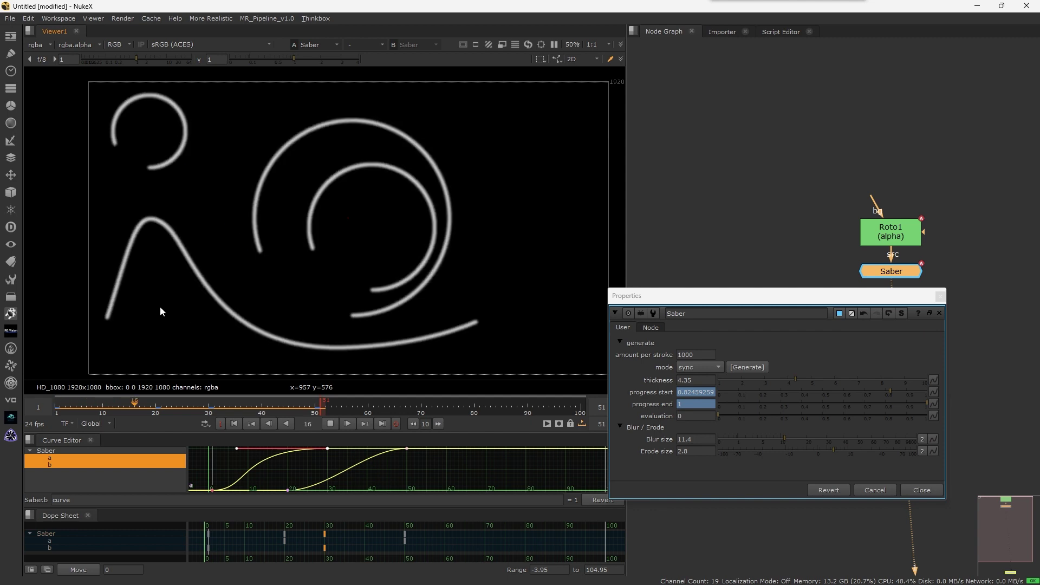
Step: Switch the Saber to continuous mode, review the playback, stop it, and restore sync mode
{"action": "left_click", "coordinate": [706, 369]}
{"action": "left_click", "coordinate": [713, 383]}
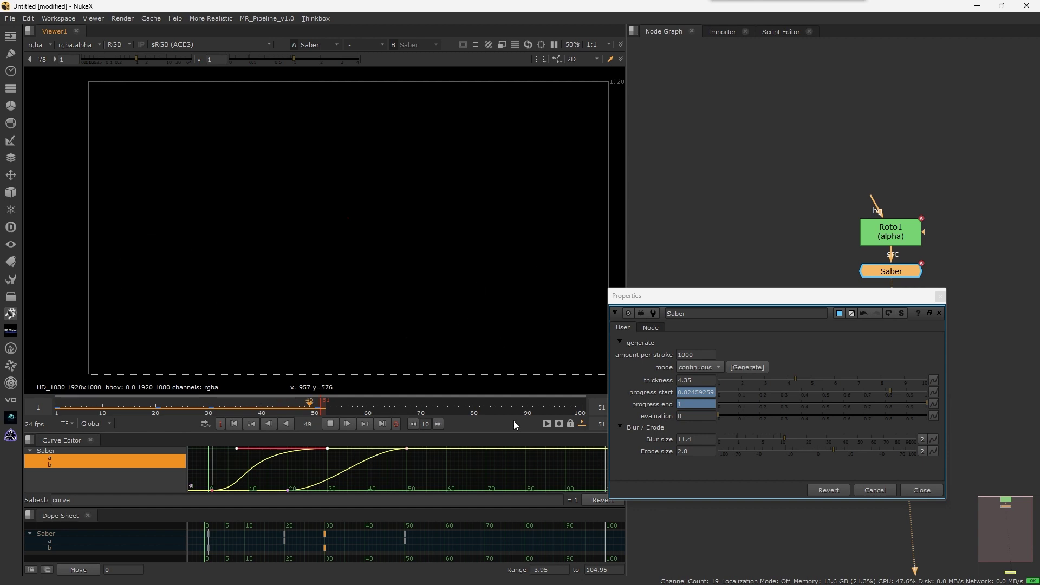
{"action": "left_click", "coordinate": [330, 423]}
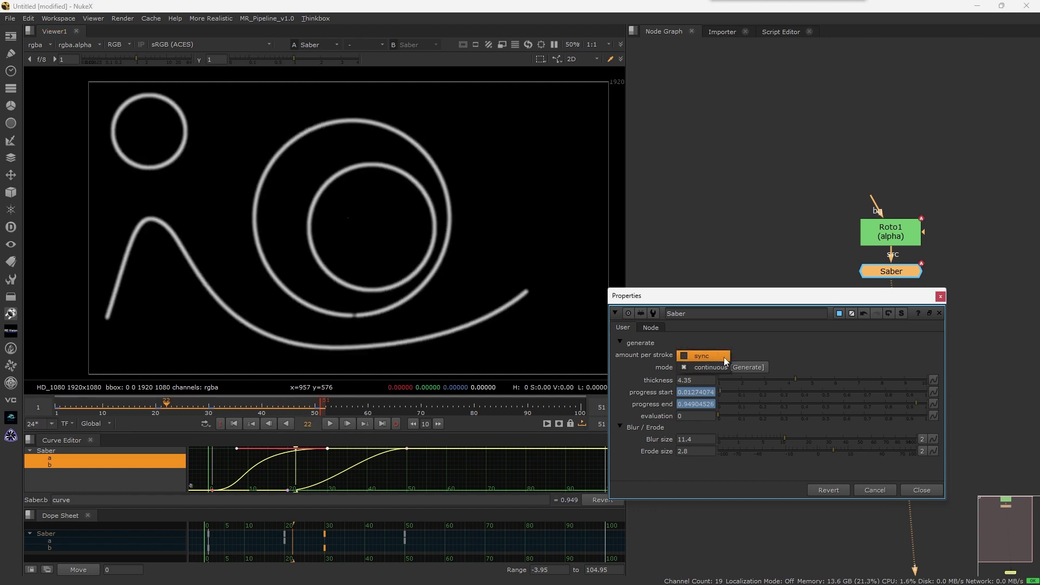
{"action": "left_click", "coordinate": [695, 355]}
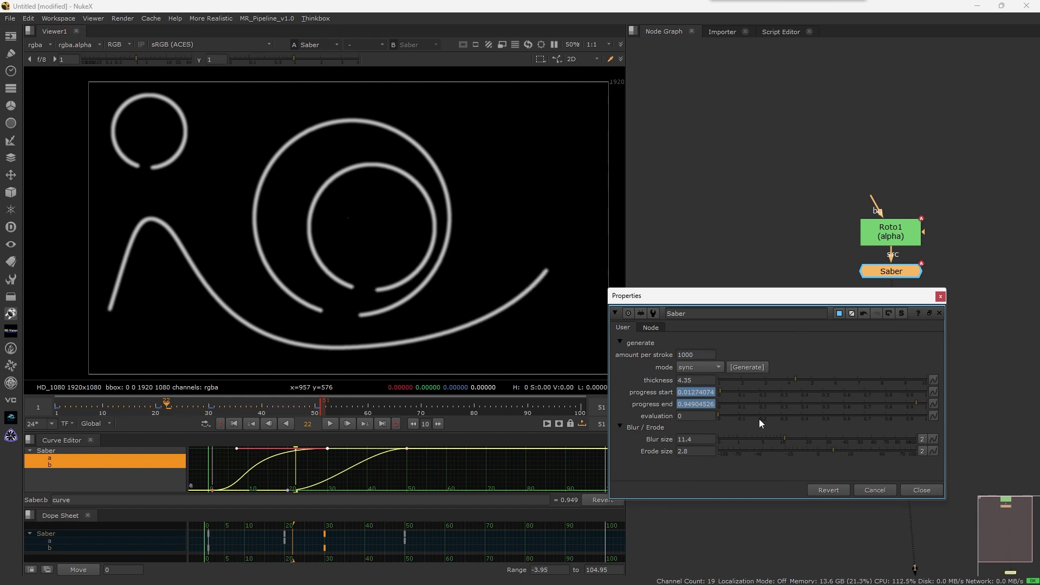
Step: Reset the Saber's progress start and end to 0, removing their animation, and set progress end to 0.39
{"action": "left_click", "coordinate": [742, 393], "text": "ctrl"}
{"action": "left_click", "coordinate": [753, 402], "text": "ctrl"}
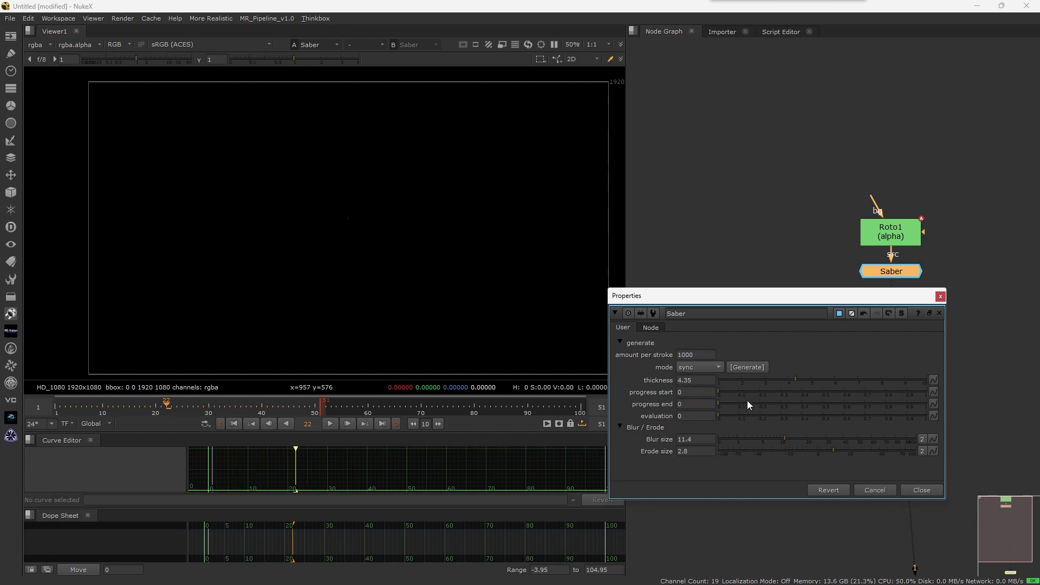
{"action": "left_click_drag", "start_coordinate": [746, 401], "coordinate": [774, 401]}
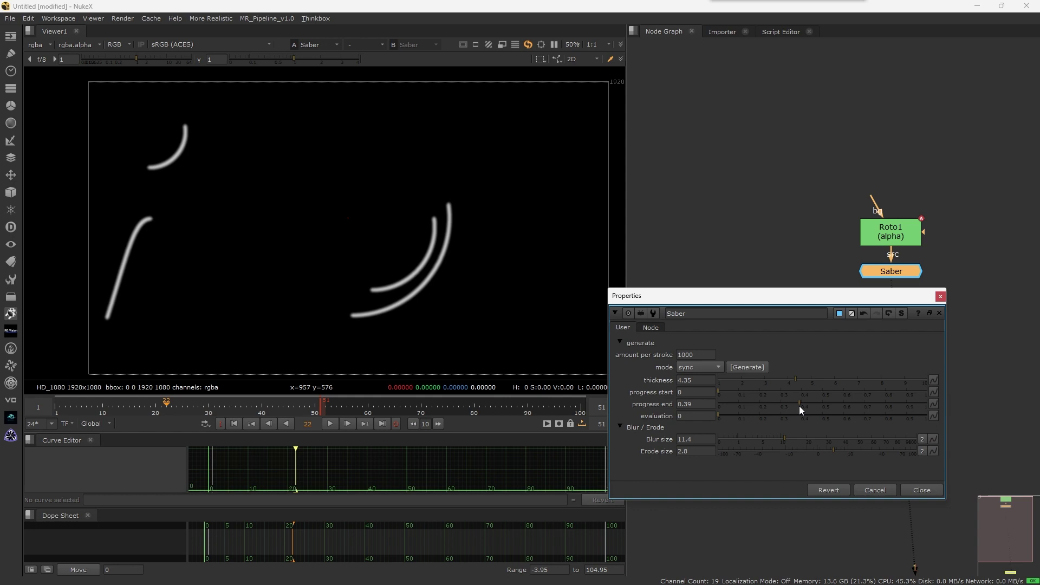
Step: Vary the Saber's evaluation to slide the strokes along the shapes, ending at 0.33
{"action": "left_click", "coordinate": [707, 405]}
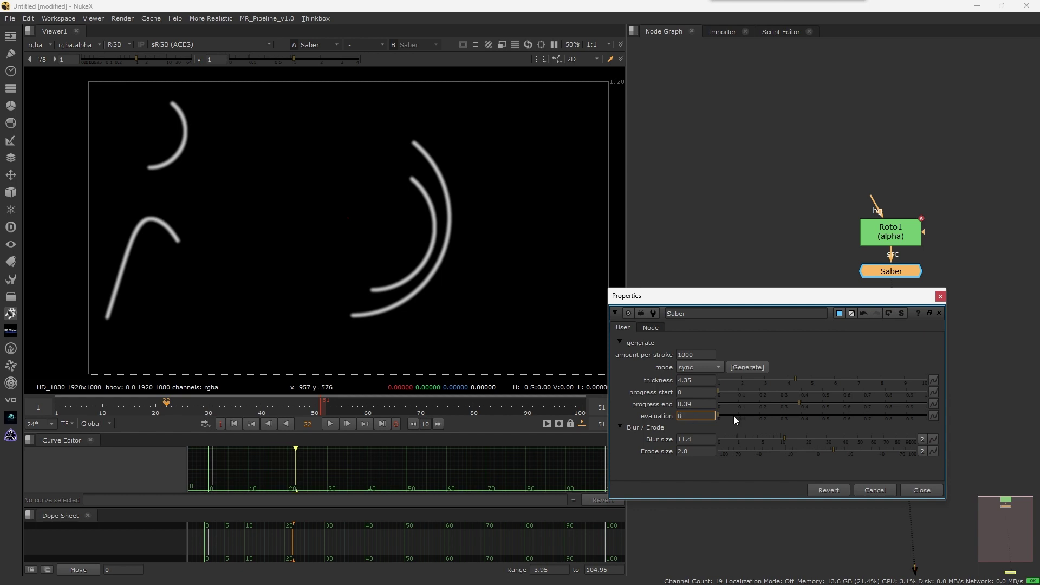
{"action": "mouse_move", "coordinate": [752, 416]}
{"action": "left_mouse_down"}
{"action": "mouse_move", "coordinate": [809, 416]}
{"action": "mouse_move", "coordinate": [714, 412]}
{"action": "mouse_move", "coordinate": [894, 435]}
{"action": "left_mouse_up"}
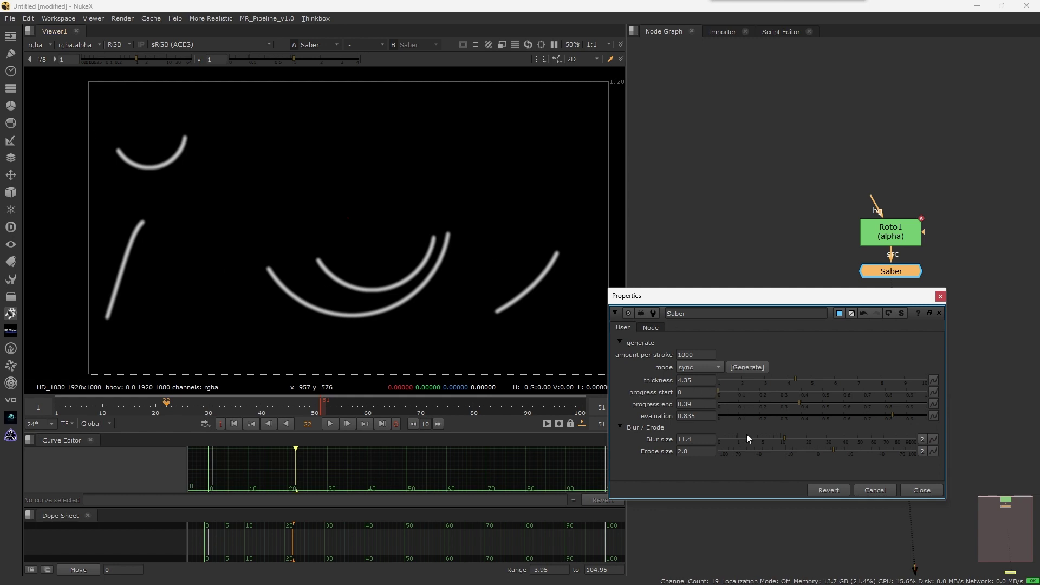
{"action": "mouse_move", "coordinate": [873, 417]}
{"action": "left_mouse_down"}
{"action": "mouse_move", "coordinate": [955, 415]}
{"action": "mouse_move", "coordinate": [740, 413]}
{"action": "mouse_move", "coordinate": [946, 418]}
{"action": "mouse_move", "coordinate": [789, 416]}
{"action": "left_mouse_up"}
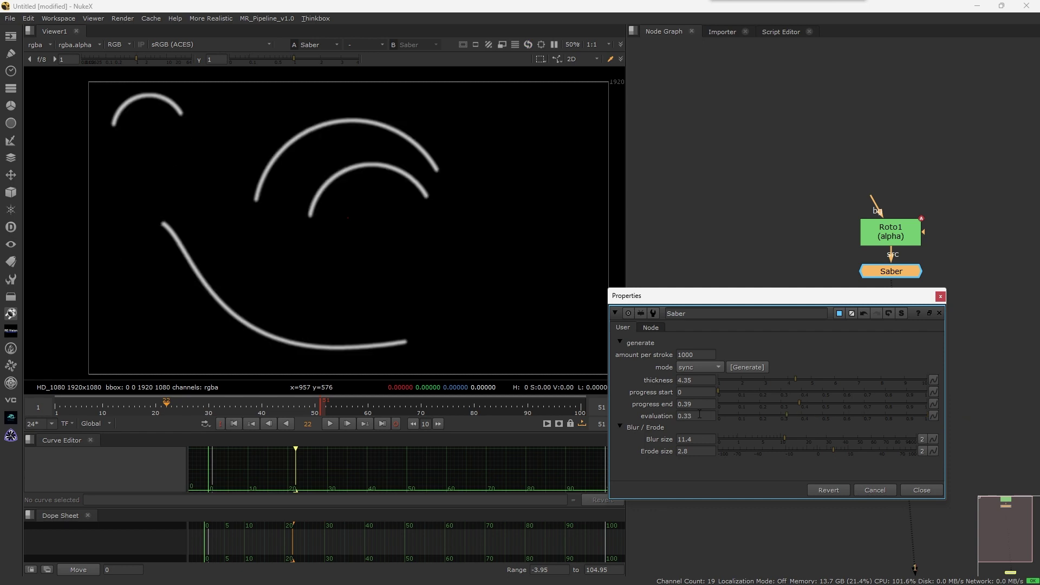
Step: Drive the Saber's evaluation with the expression frame*3
{"action": "right_click", "coordinate": [699, 415]}
{"action": "left_click", "coordinate": [757, 489]}
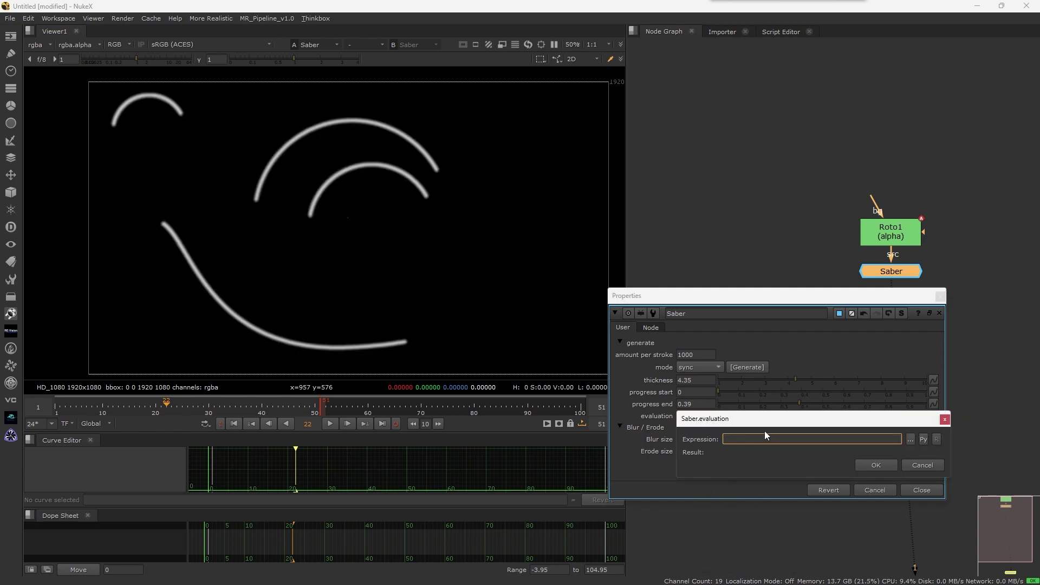
{"action": "left_click_drag", "start_coordinate": [756, 426], "coordinate": [379, 370]}
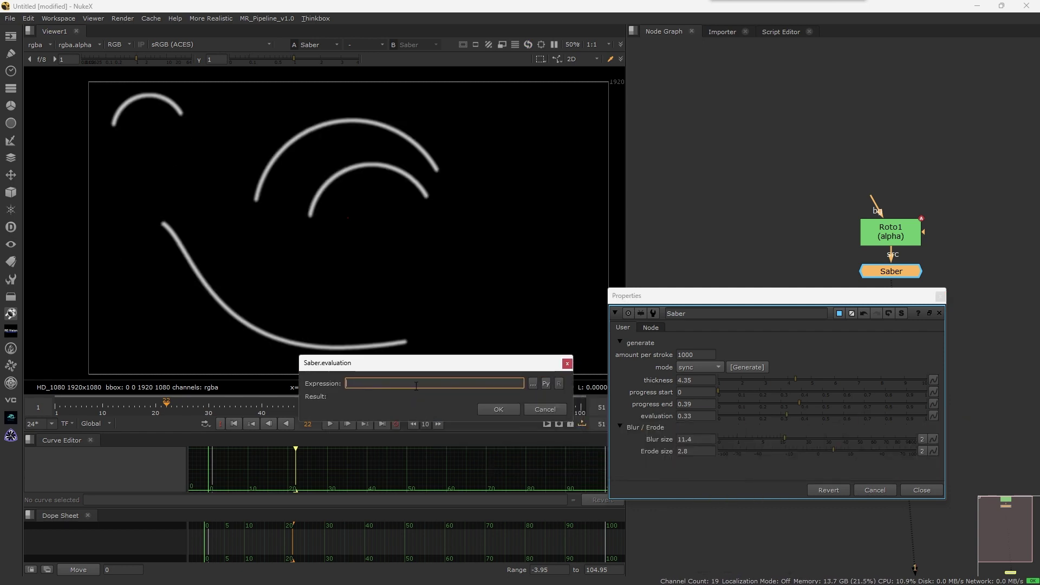
{"action": "type", "text": "frame*3"}
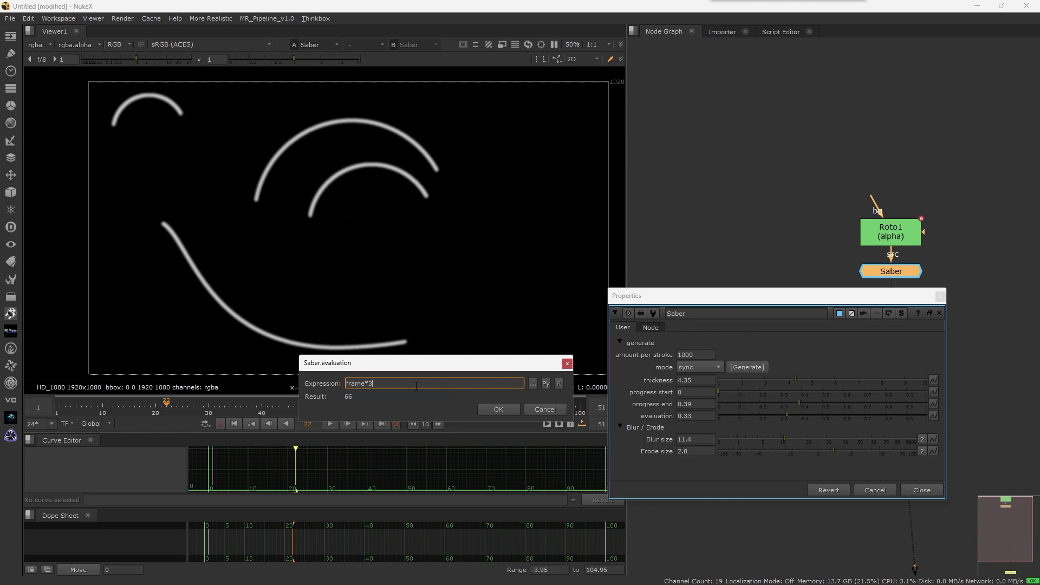
{"action": "key", "text": "Return"}
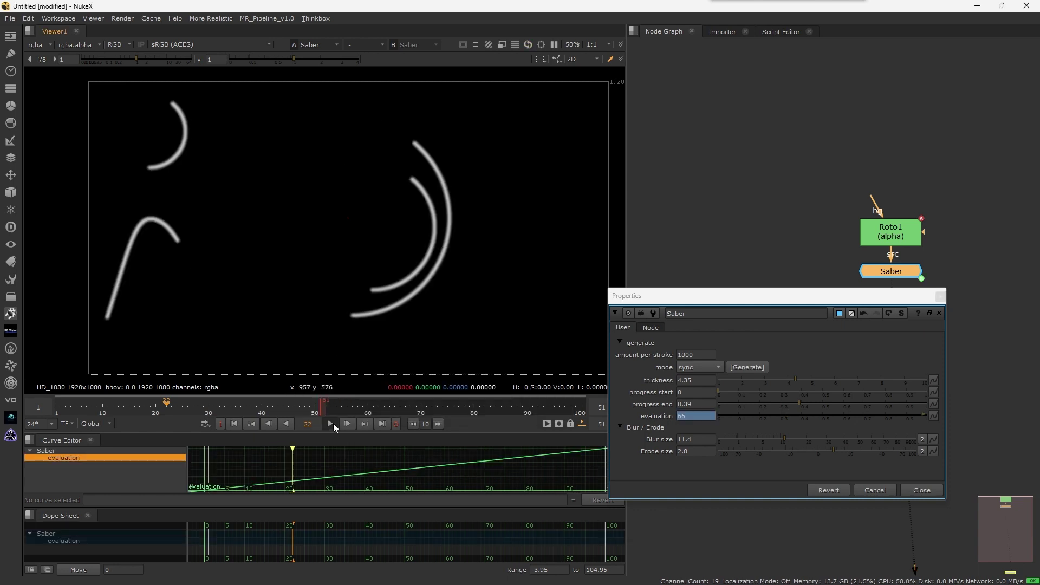
Step: Play the expression-driven strokes, stop the playback, and scrub to frame 37 to check their motion
{"action": "left_click", "coordinate": [329, 424]}
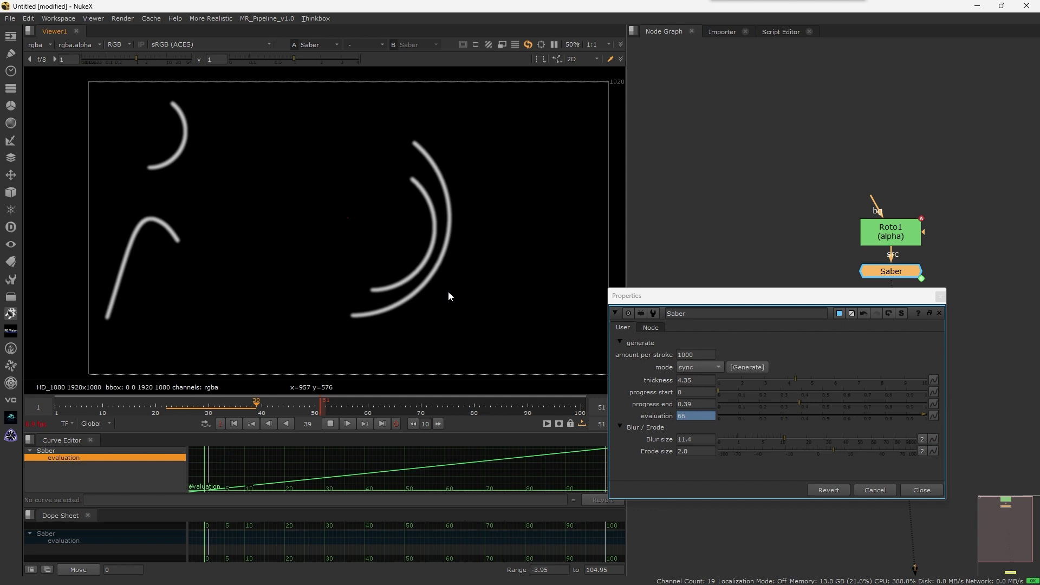
{"action": "left_click", "coordinate": [329, 426]}
{"action": "mouse_move", "coordinate": [229, 404]}
{"action": "left_mouse_down"}
{"action": "mouse_move", "coordinate": [54, 401]}
{"action": "mouse_move", "coordinate": [246, 404]}
{"action": "left_mouse_up"}
{"action": "type", "text": "111"}
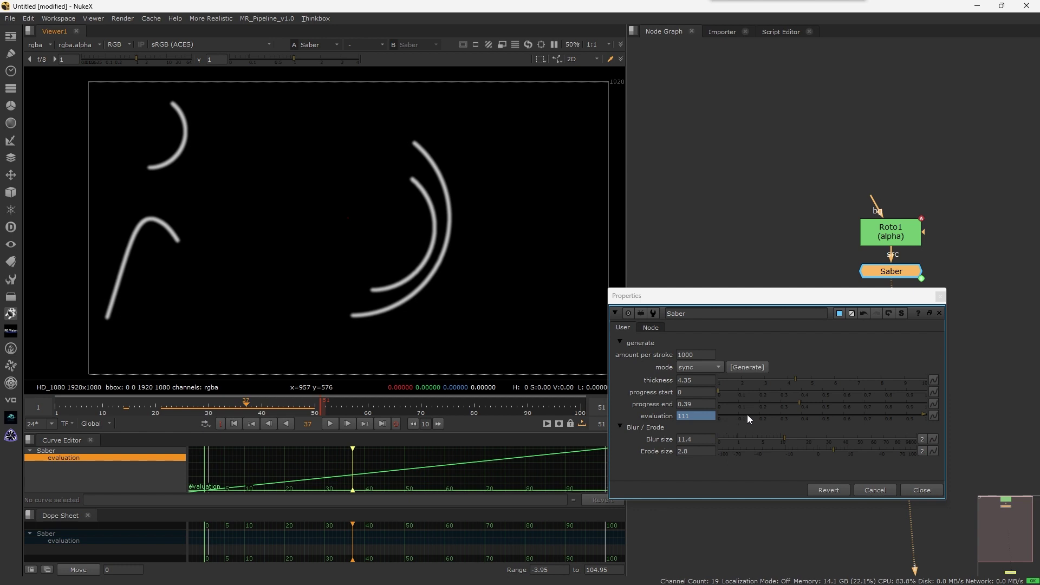
{"action": "left_click", "coordinate": [697, 416]}
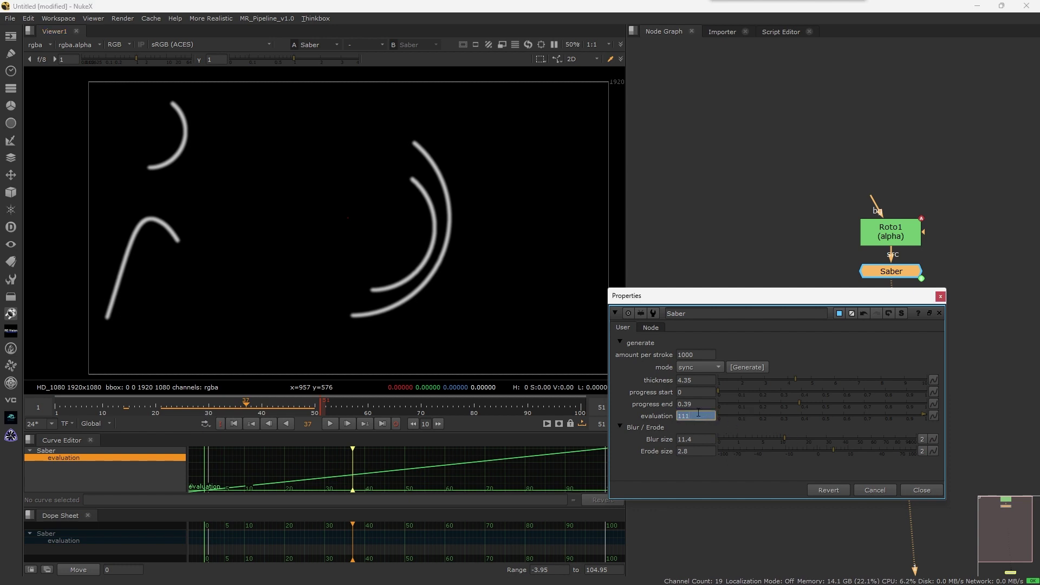
{"action": "right_click", "coordinate": [698, 415]}
{"action": "left_click", "coordinate": [768, 486]}
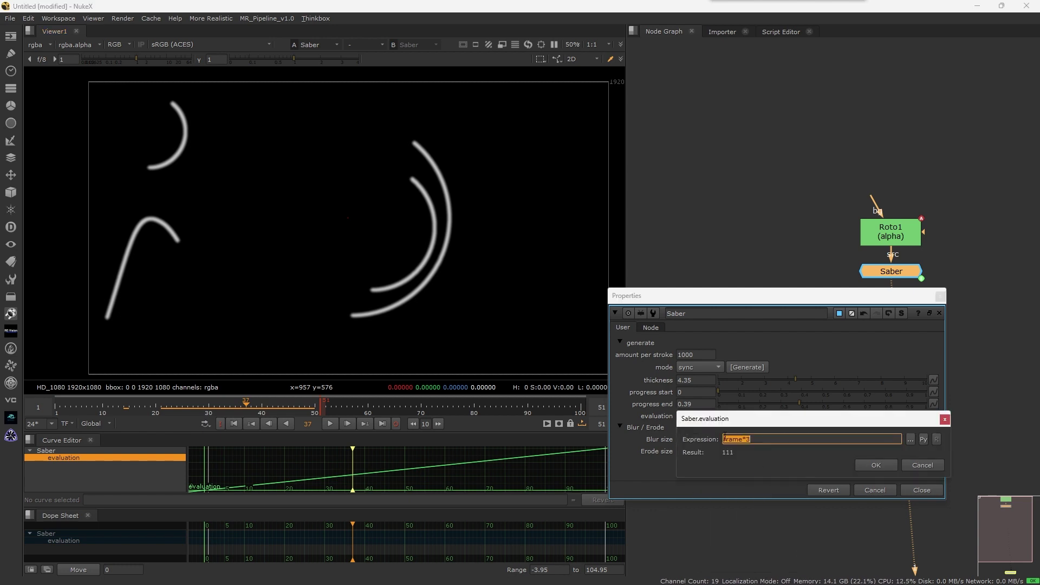
{"action": "left_click_drag", "start_coordinate": [763, 421], "coordinate": [652, 426]}
{"action": "left_click", "coordinate": [815, 469]}
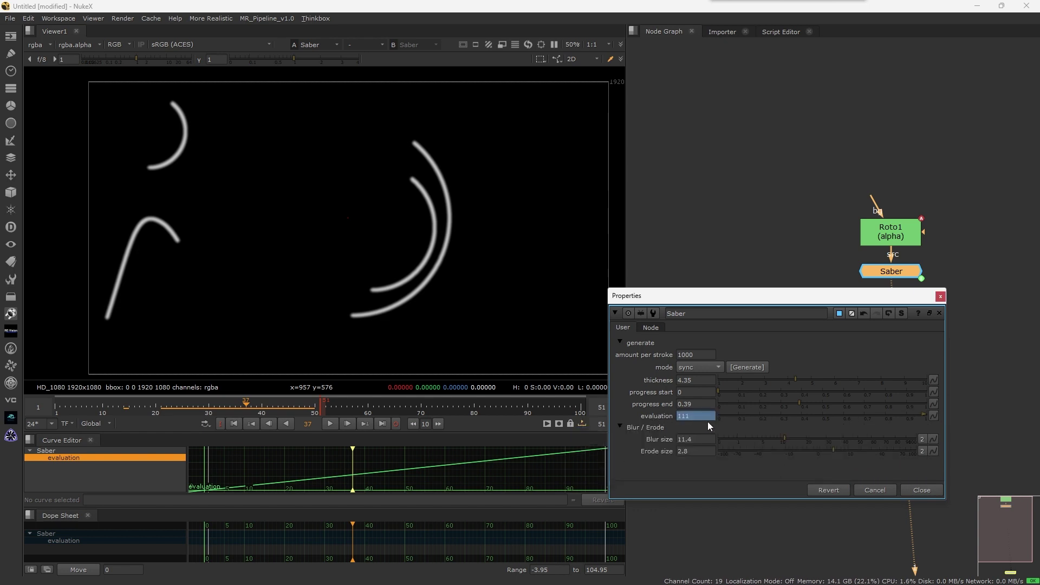
Step: Change the Saber's evaluation expression to frame*.3
{"action": "double_click", "coordinate": [682, 418]}
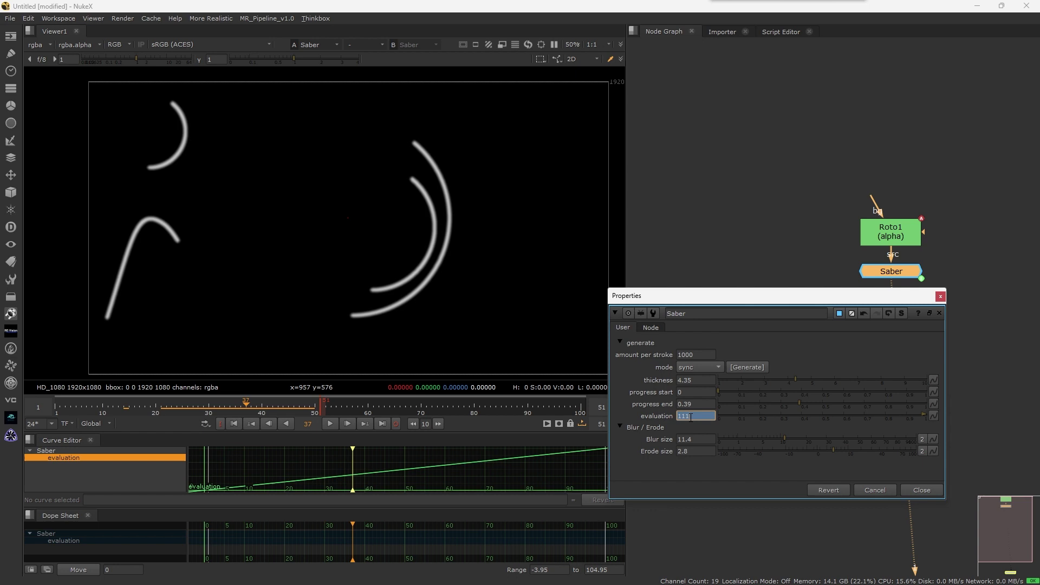
{"action": "right_click", "coordinate": [692, 415]}
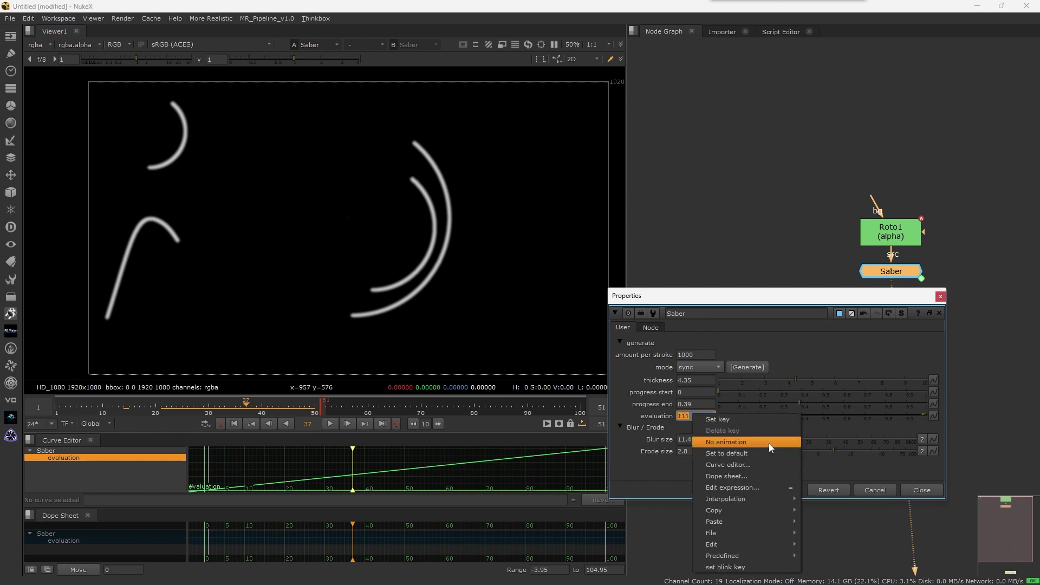
{"action": "left_click", "coordinate": [775, 483]}
{"action": "right_click", "coordinate": [704, 429]}
{"action": "left_click", "coordinate": [784, 483]}
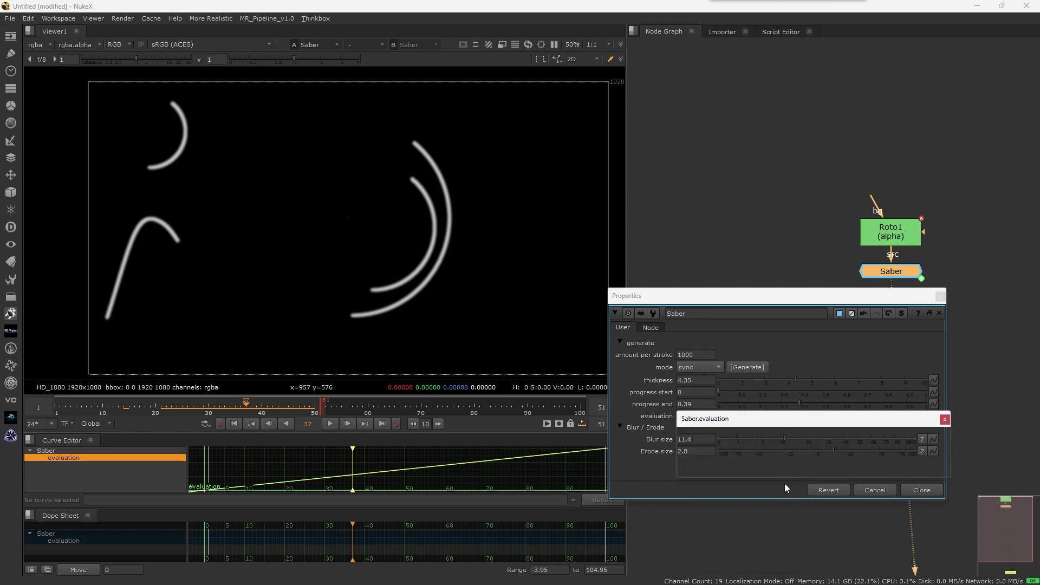
{"action": "left_click", "coordinate": [757, 438]}
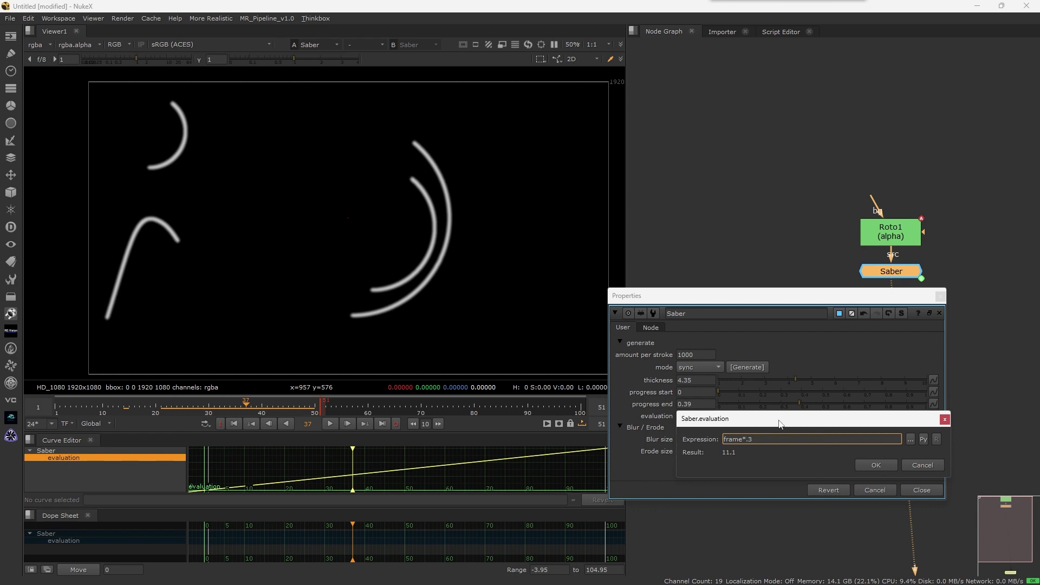
{"action": "left_click_drag", "start_coordinate": [780, 420], "coordinate": [750, 421]}
{"action": "left_click", "coordinate": [744, 442]}
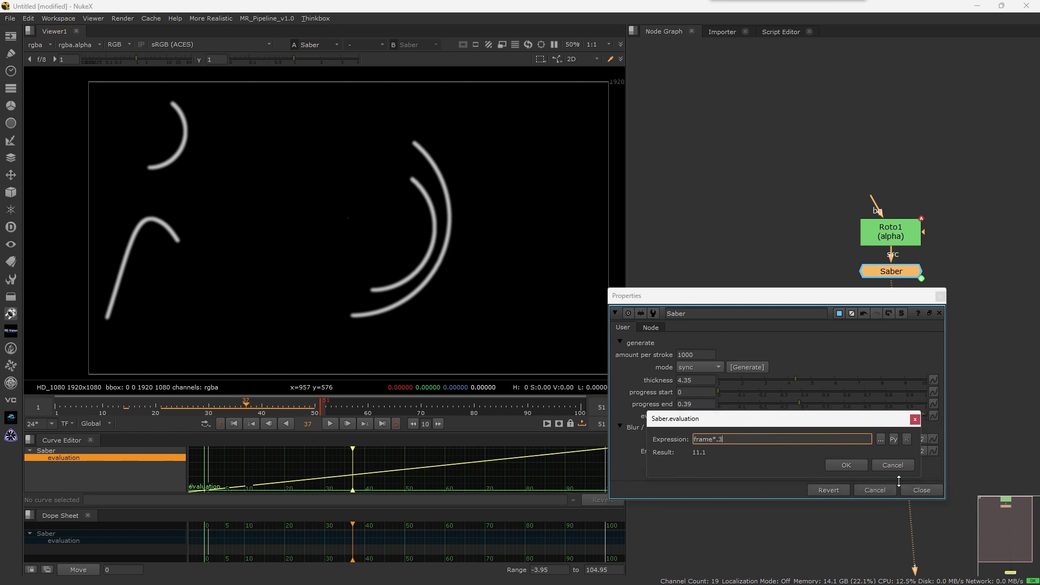
{"action": "left_click", "coordinate": [846, 465]}
Step: Play the strokes with the slower expression, stop the playback, and scrub to frame 3
{"action": "left_click", "coordinate": [330, 422]}
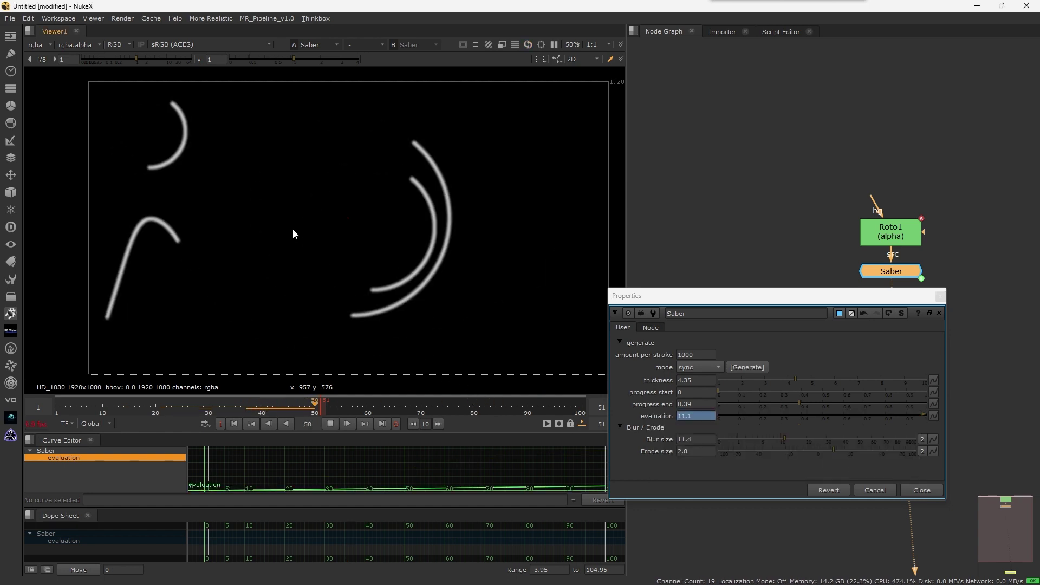
{"action": "left_click", "coordinate": [331, 423]}
{"action": "left_click_drag", "start_coordinate": [174, 406], "coordinate": [65, 404]}
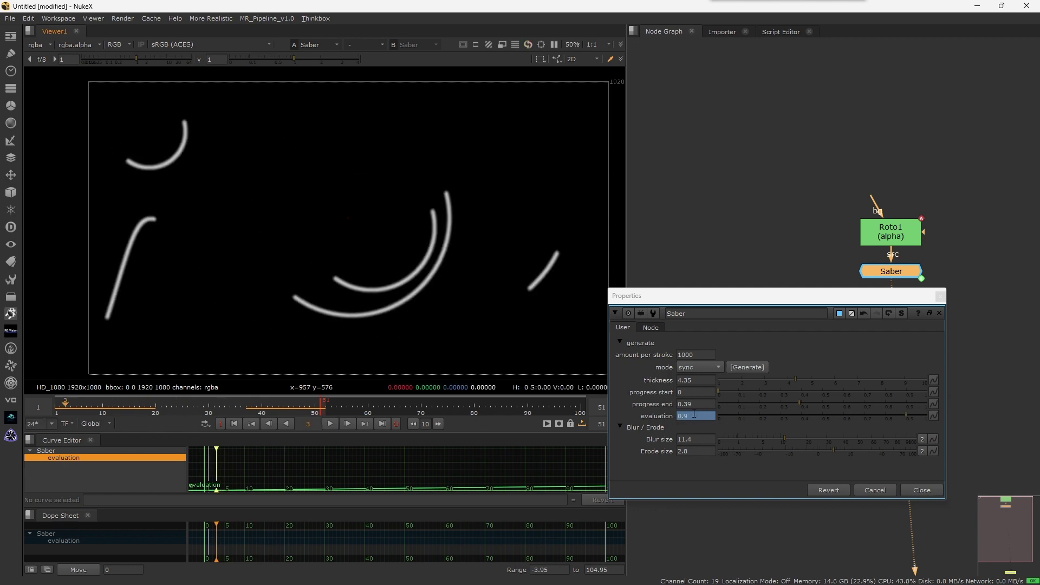
Step: Change the Saber's evaluation expression to frame*.03 and start playback of the strokes
{"action": "left_click", "coordinate": [694, 414]}
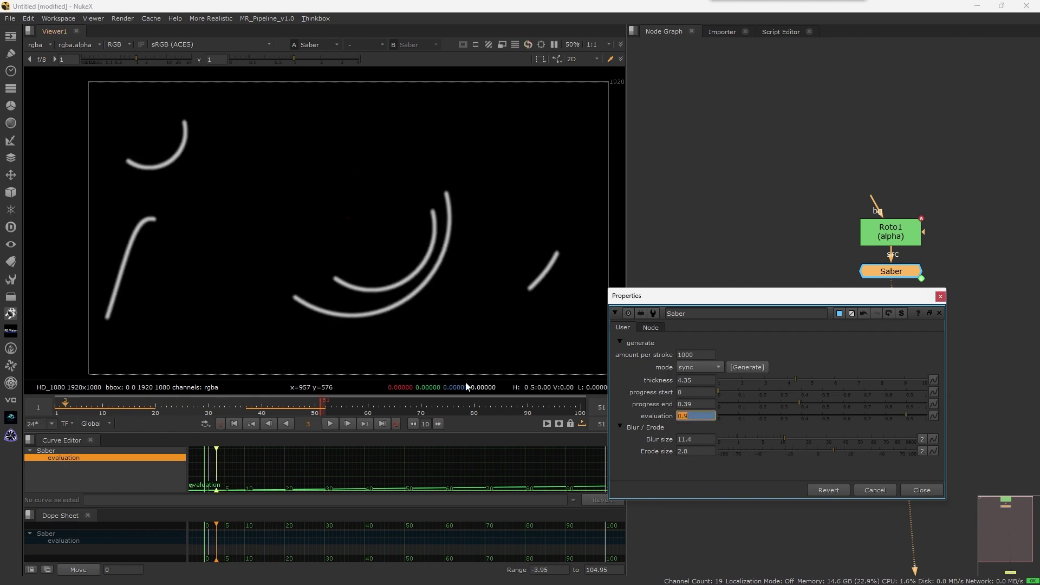
{"action": "right_click", "coordinate": [696, 416]}
{"action": "left_click", "coordinate": [789, 489]}
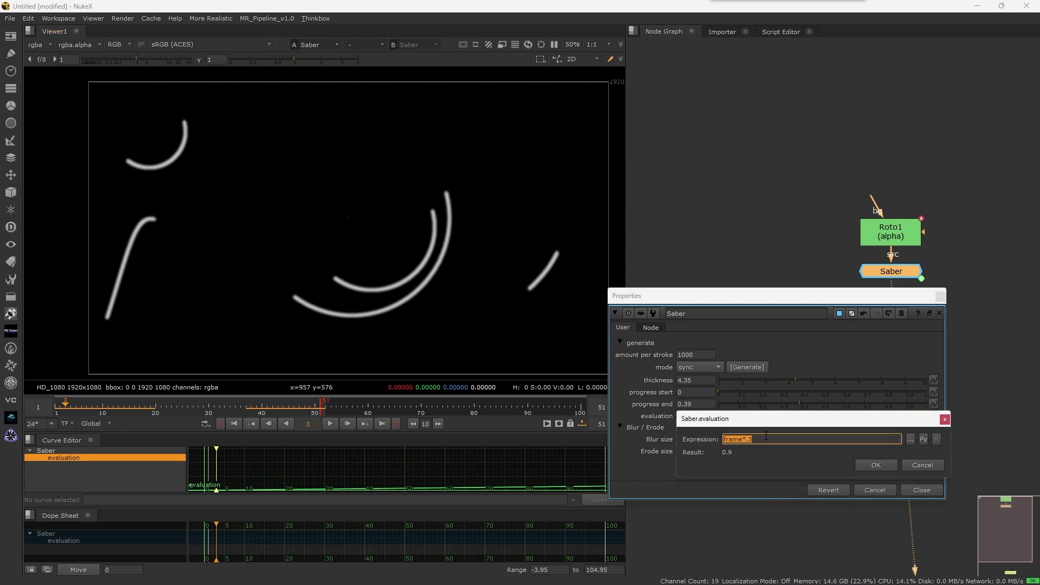
{"action": "left_click", "coordinate": [766, 437]}
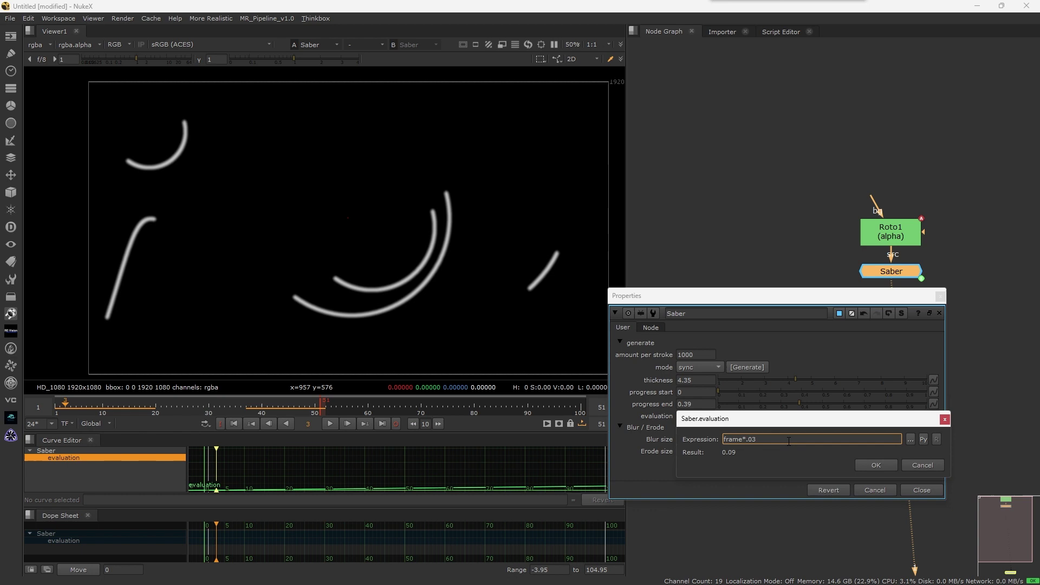
{"action": "left_click", "coordinate": [873, 464]}
{"action": "left_click", "coordinate": [330, 423]}
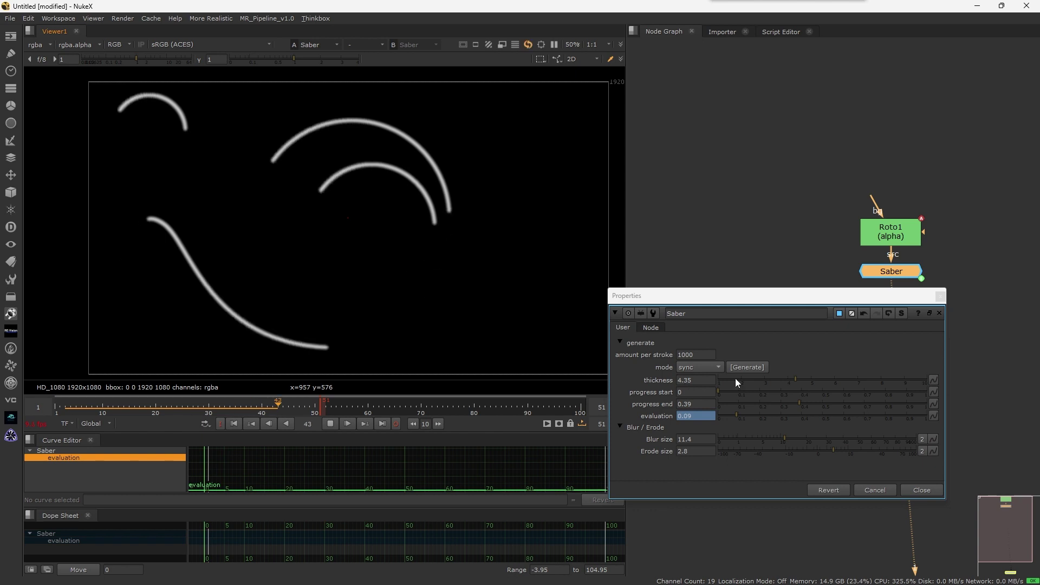
Step: Switch the Saber's mode to continuous and raise its progress end to 0.815, keeping progress start at 0
{"action": "left_click", "coordinate": [692, 368]}
{"action": "left_click", "coordinate": [658, 425]}
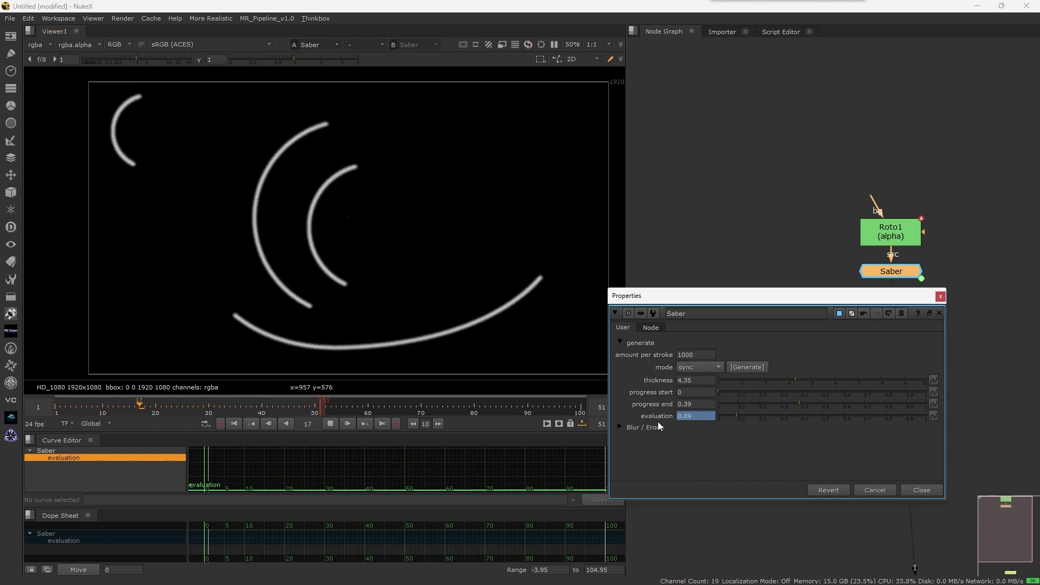
{"action": "left_click", "coordinate": [709, 368]}
{"action": "left_click", "coordinate": [674, 389]}
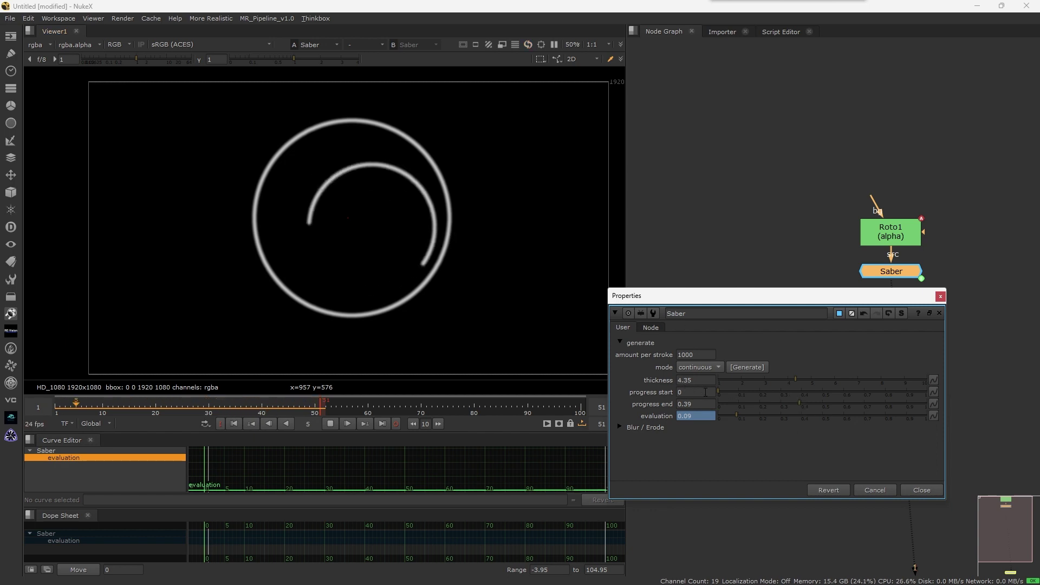
{"action": "left_click_drag", "start_coordinate": [799, 405], "coordinate": [892, 405]}
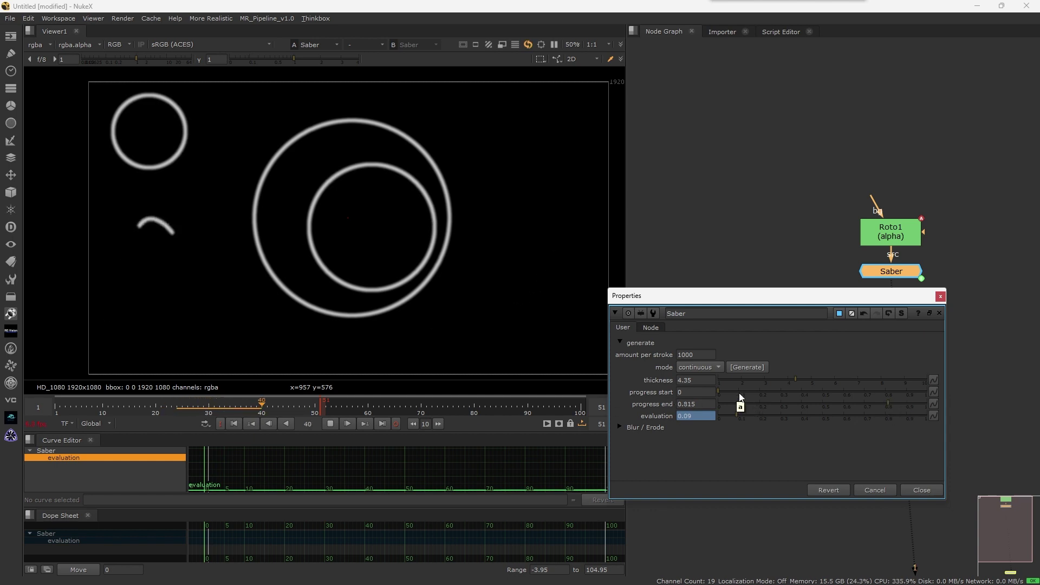
{"action": "mouse_move", "coordinate": [739, 393]}
{"action": "left_mouse_down"}
{"action": "mouse_move", "coordinate": [798, 394]}
{"action": "mouse_move", "coordinate": [714, 393]}
{"action": "left_mouse_up"}
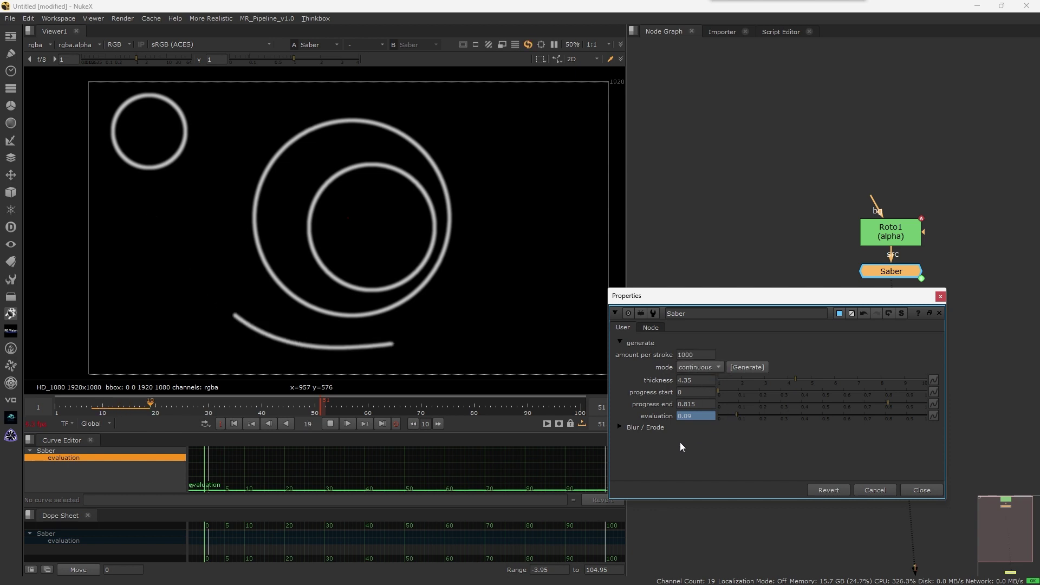
Step: Set the Saber's mode back to sync and stop the playback at frame 18
{"action": "left_click", "coordinate": [699, 367]}
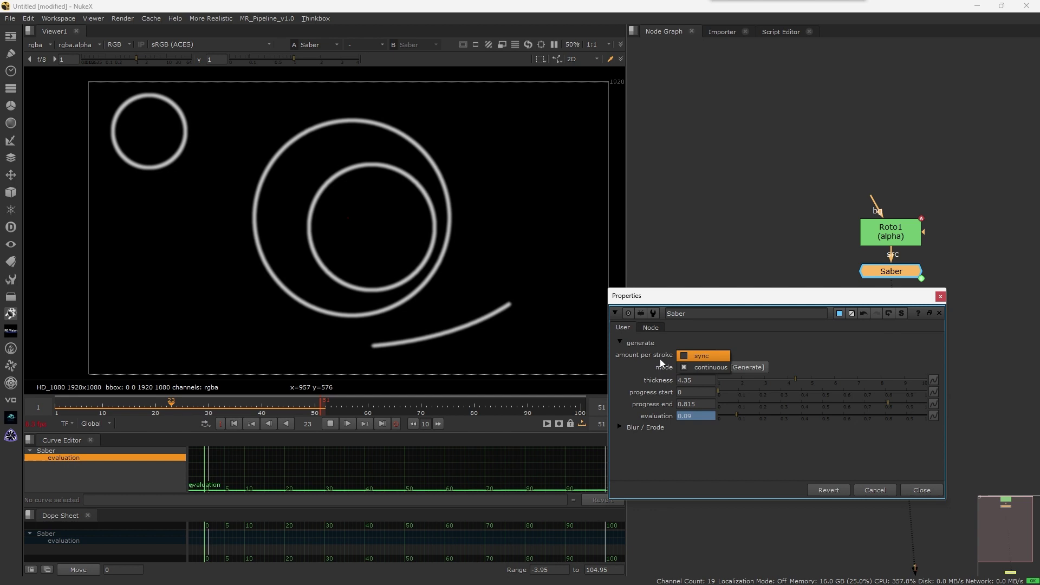
{"action": "left_click", "coordinate": [701, 356]}
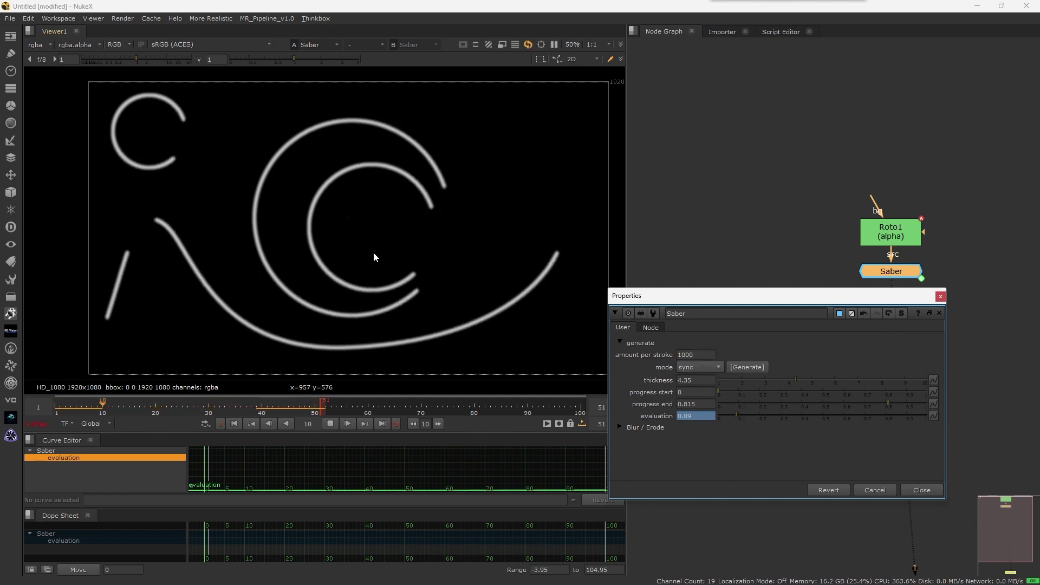
{"action": "left_click", "coordinate": [330, 423]}
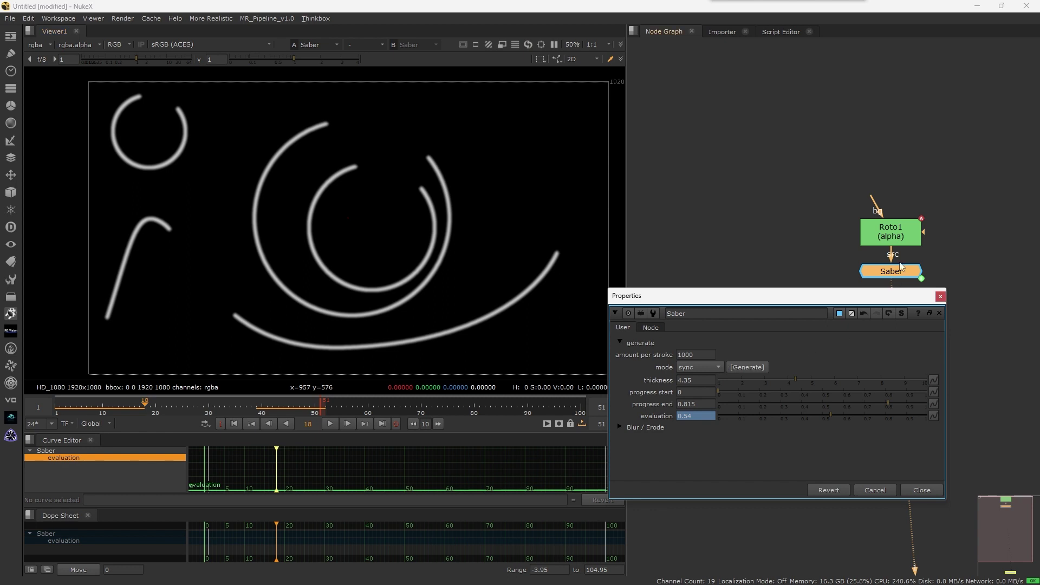
Step: Replace the Roto node feeding the Saber with a new empty Roto and show it in the viewer
{"action": "scroll", "coordinate": [888, 202], "scroll_direction": "down", "scroll_amount": 5}
{"action": "scroll", "coordinate": [894, 228], "scroll_direction": "up", "scroll_amount": 5}
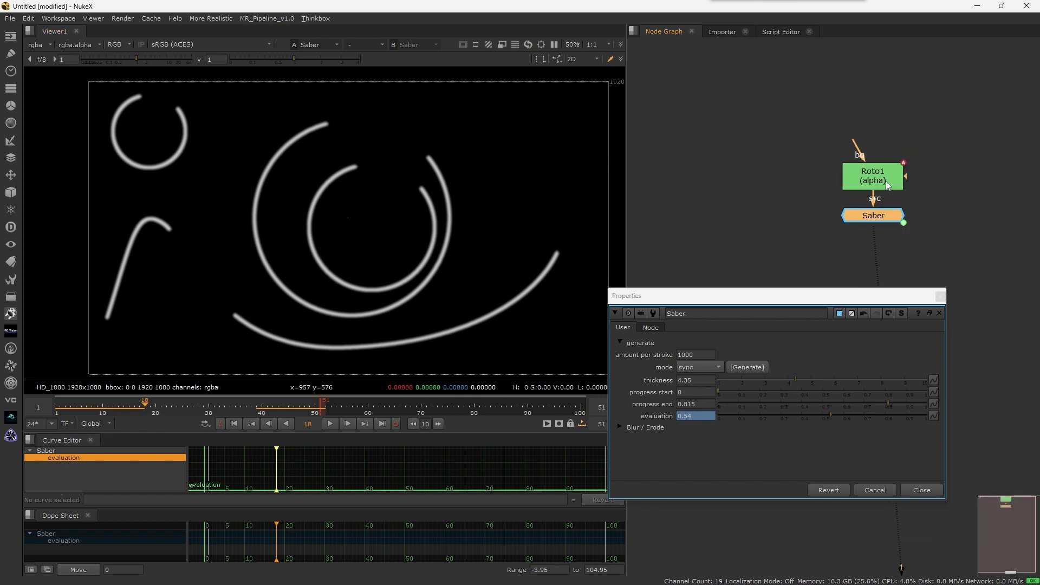
{"action": "double_click", "coordinate": [887, 184]}
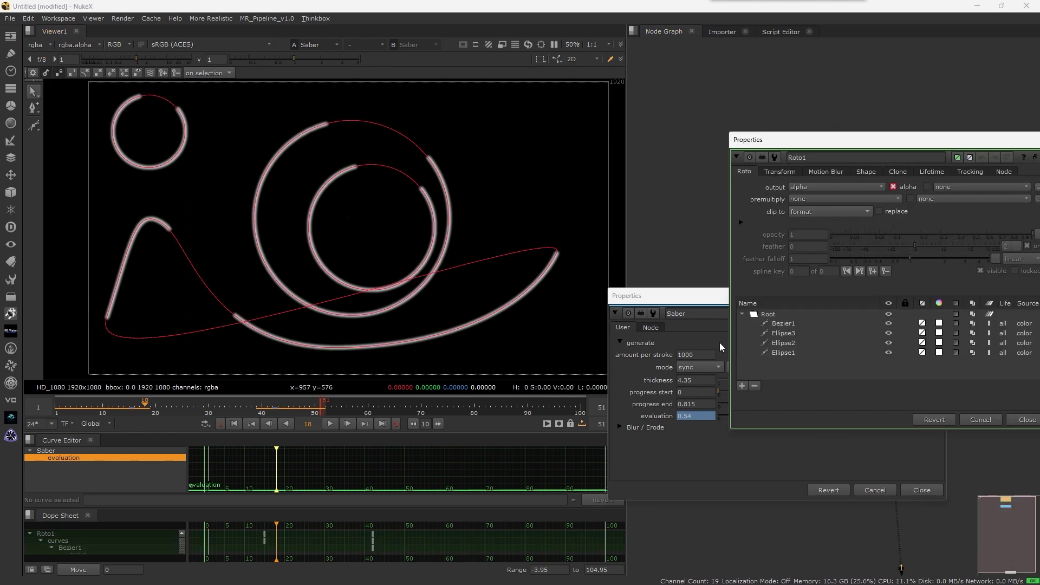
{"action": "key", "text": "Escape"}
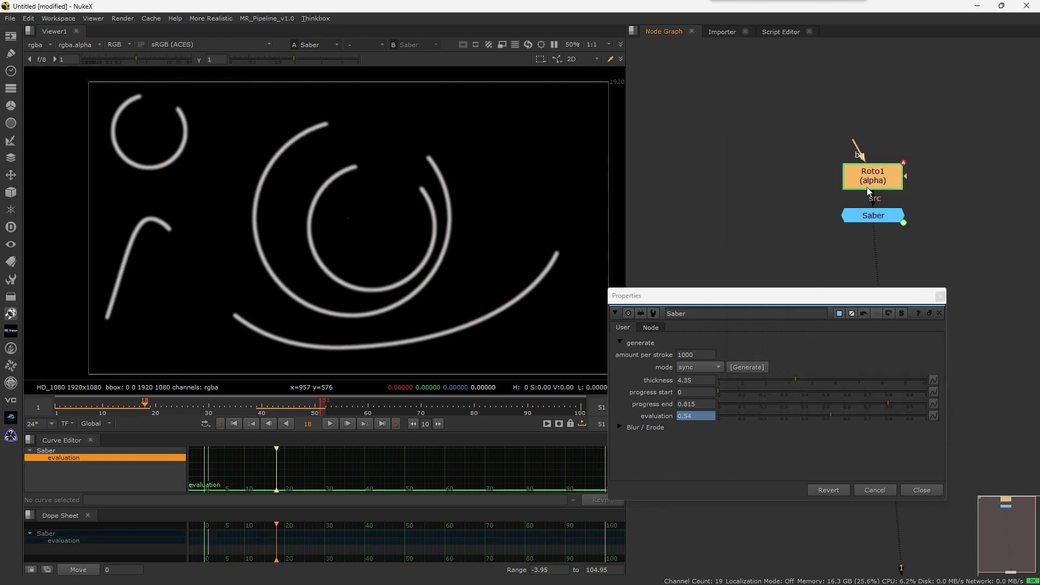
{"action": "key", "text": "Delete"}
{"action": "key", "text": "o"}
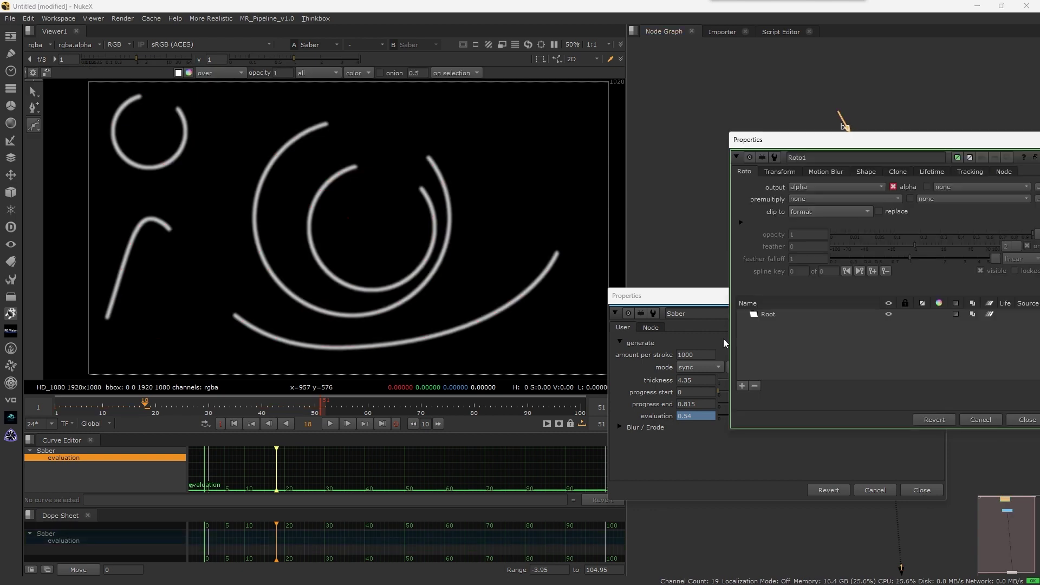
{"action": "scroll", "coordinate": [650, 230], "scroll_direction": "down", "scroll_amount": 3}
{"action": "middle_click_drag", "start_coordinate": [680, 212], "coordinate": [615, 297]}
{"action": "key", "text": "1"}
Step: Draw an open four-point wavy Bezier across the upper part of the frame, undoing the misplaced first point
{"action": "left_click", "coordinate": [237, 174]}
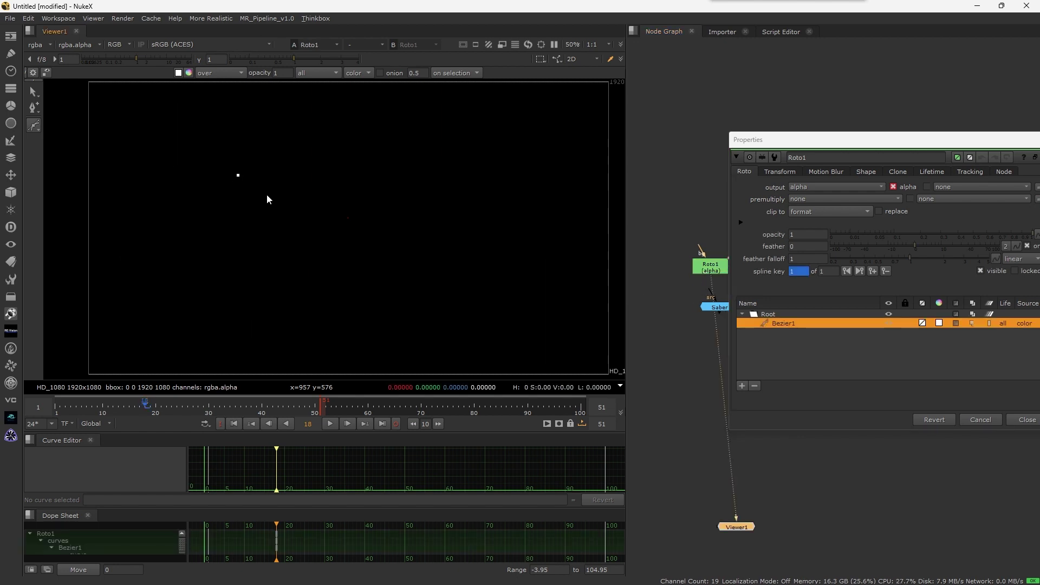
{"action": "key", "text": "ctrl+z"}
{"action": "left_click_drag", "start_coordinate": [156, 169], "coordinate": [186, 157]}
{"action": "left_click_drag", "start_coordinate": [267, 151], "coordinate": [278, 152]}
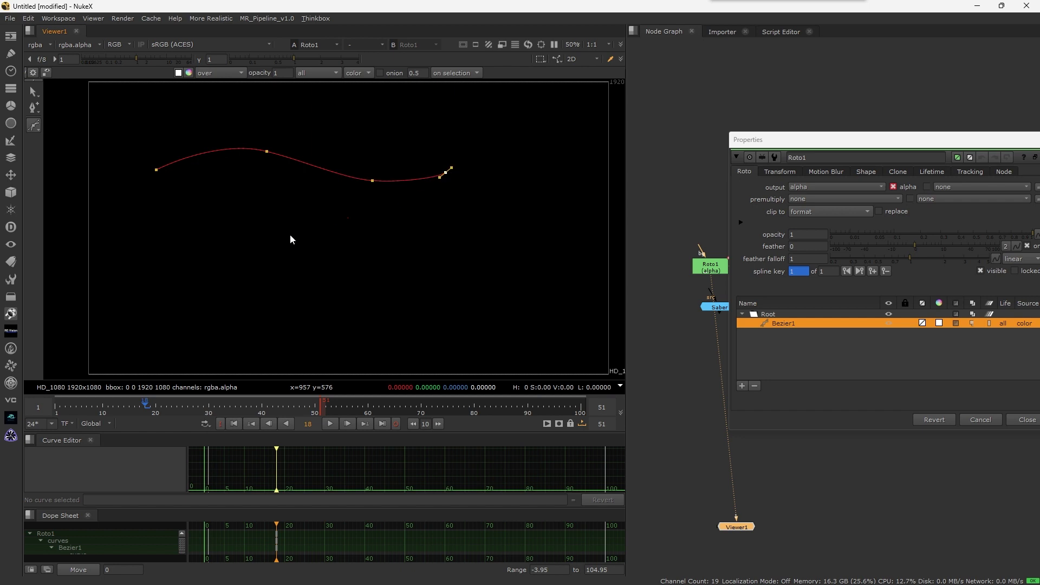
{"action": "key", "text": "q"}
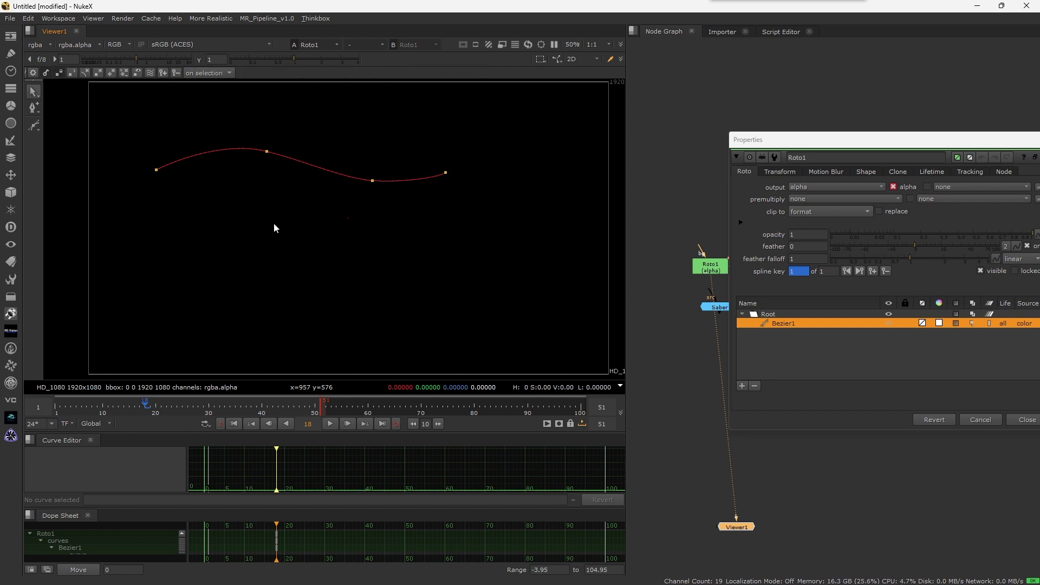
Step: Draw a second open wavy Bezier below the first, ending exactly at the first curve's right end point
{"action": "key", "text": "v"}
{"action": "left_click_drag", "start_coordinate": [189, 265], "coordinate": [191, 254]}
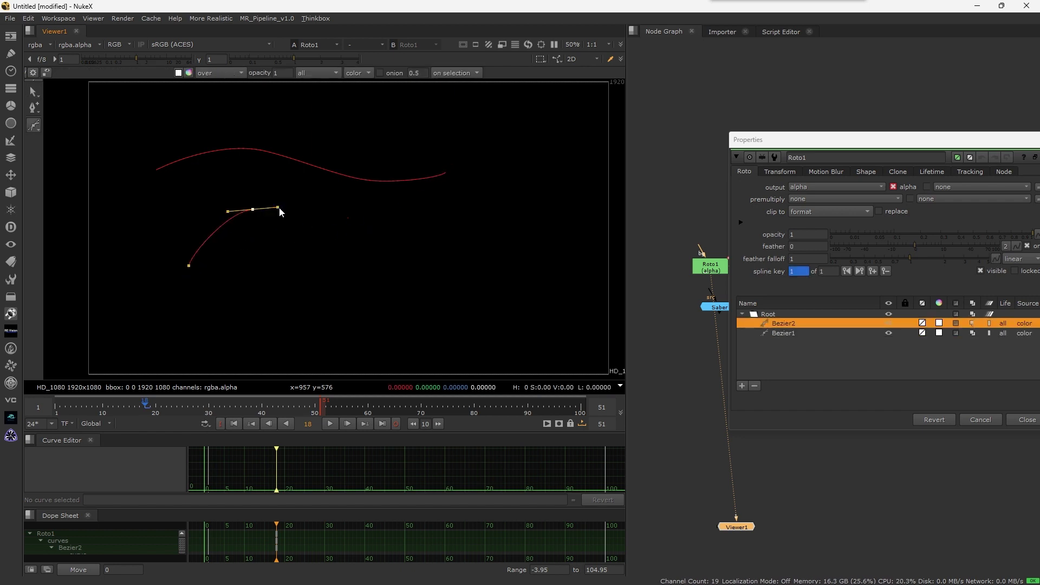
{"action": "left_click_drag", "start_coordinate": [389, 209], "coordinate": [441, 199]}
{"action": "left_click", "coordinate": [447, 169]}
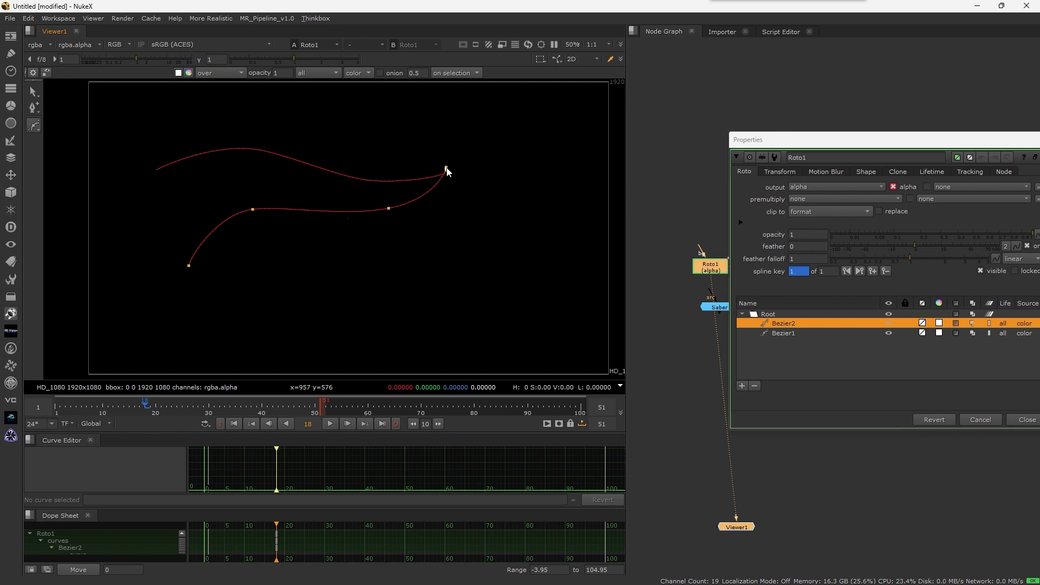
{"action": "scroll", "coordinate": [443, 172], "scroll_direction": "up", "scroll_amount": 2}
{"action": "left_click_drag", "start_coordinate": [451, 161], "coordinate": [451, 168]}
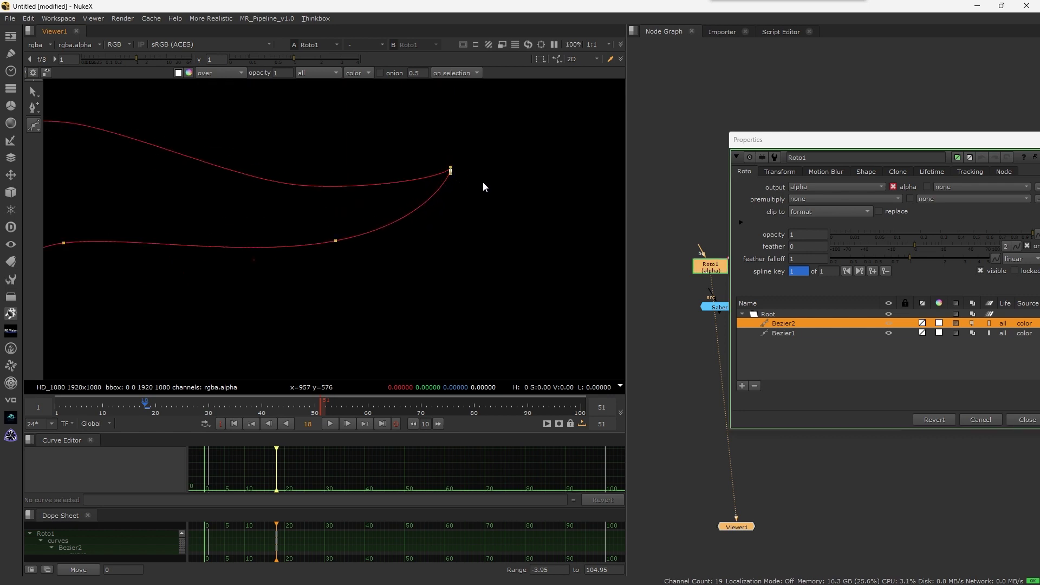
{"action": "scroll", "coordinate": [481, 184], "scroll_direction": "down", "scroll_amount": 3}
{"action": "middle_click_drag", "start_coordinate": [423, 215], "coordinate": [431, 190]}
{"action": "scroll", "coordinate": [428, 200], "scroll_direction": "up", "scroll_amount": 1}
{"action": "key", "text": "Escape"}
Step: Draw a third open Bezier below the second, rising to the right end point shared by the other curves
{"action": "left_click_drag", "start_coordinate": [268, 295], "coordinate": [282, 263]}
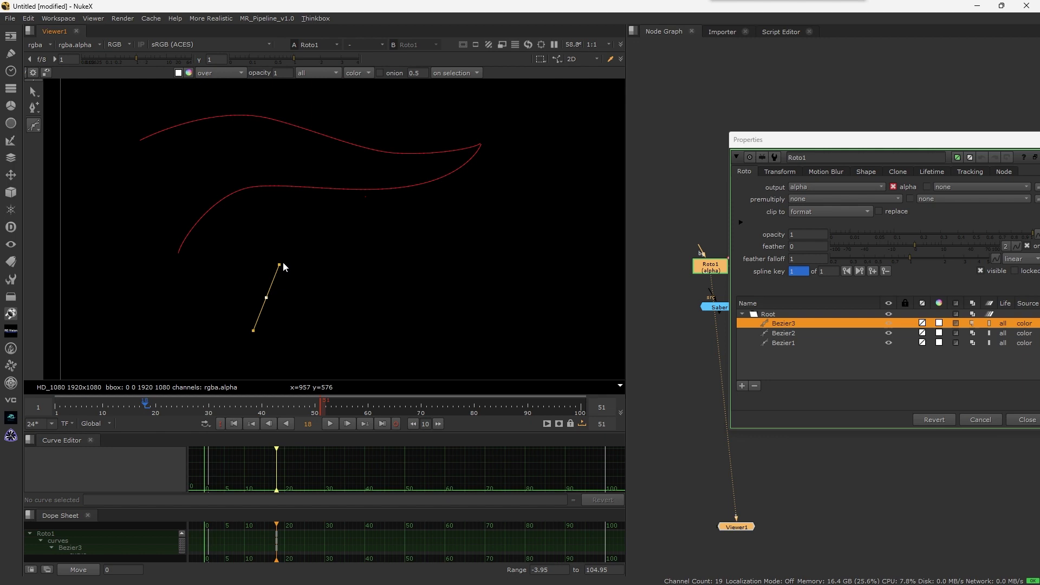
{"action": "left_click", "coordinate": [343, 238]}
{"action": "left_click_drag", "start_coordinate": [441, 215], "coordinate": [446, 217]}
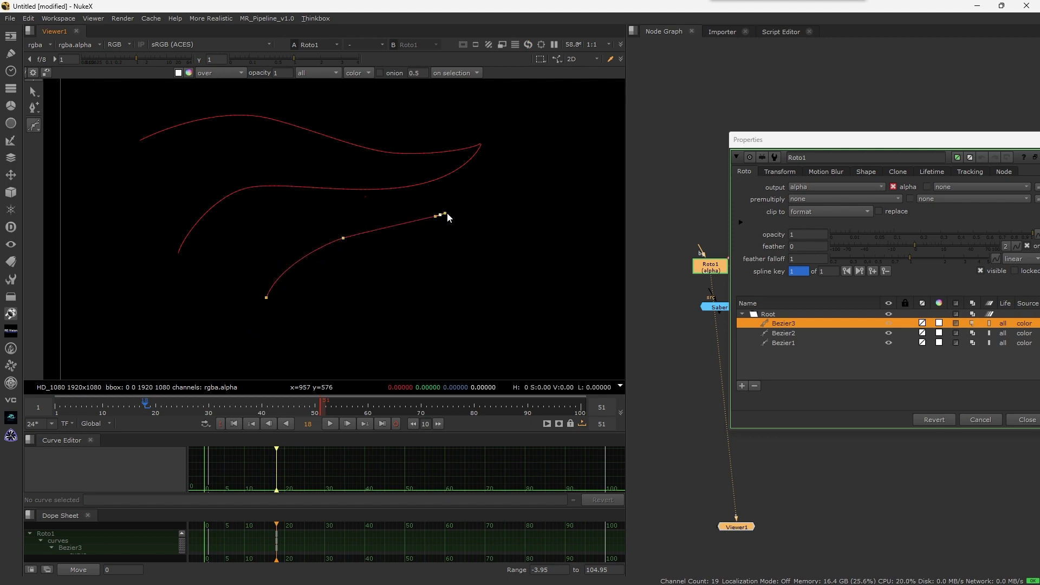
{"action": "left_click", "coordinate": [480, 143]}
{"action": "left_click_drag", "start_coordinate": [482, 146], "coordinate": [486, 148]}
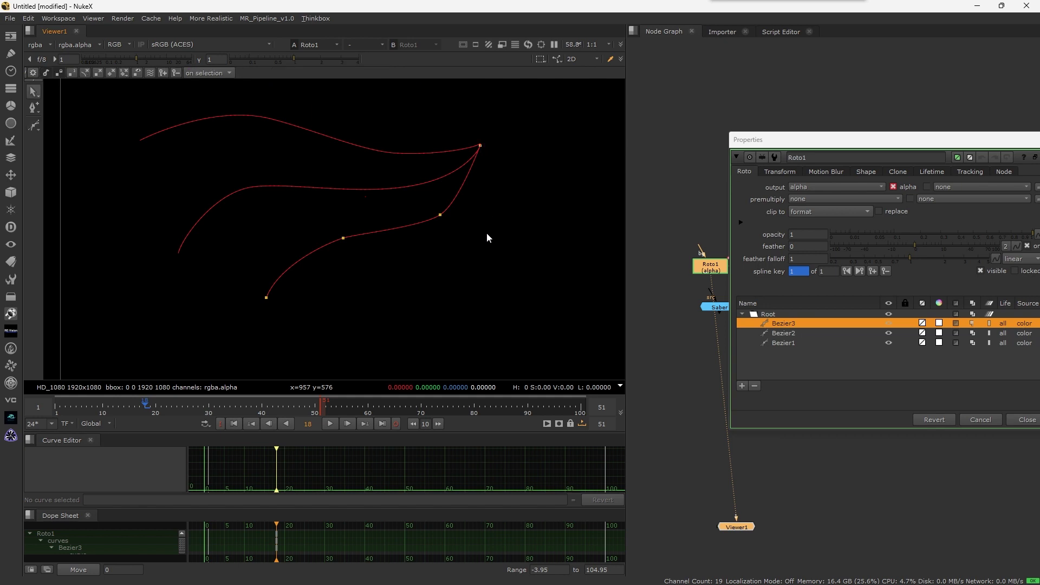
{"action": "key", "text": "Return"}
Step: Draw a fourth, steeper open Bezier from the lower part of the frame to the shared end point, undoing misplaced points
{"action": "left_click", "coordinate": [443, 276]}
{"action": "left_click_drag", "start_coordinate": [517, 218], "coordinate": [474, 118]}
{"action": "key", "text": "ctrl+z"}
{"action": "key", "text": "ctrl+z"}
{"action": "scroll", "coordinate": [472, 116], "scroll_direction": "up", "scroll_amount": 5}
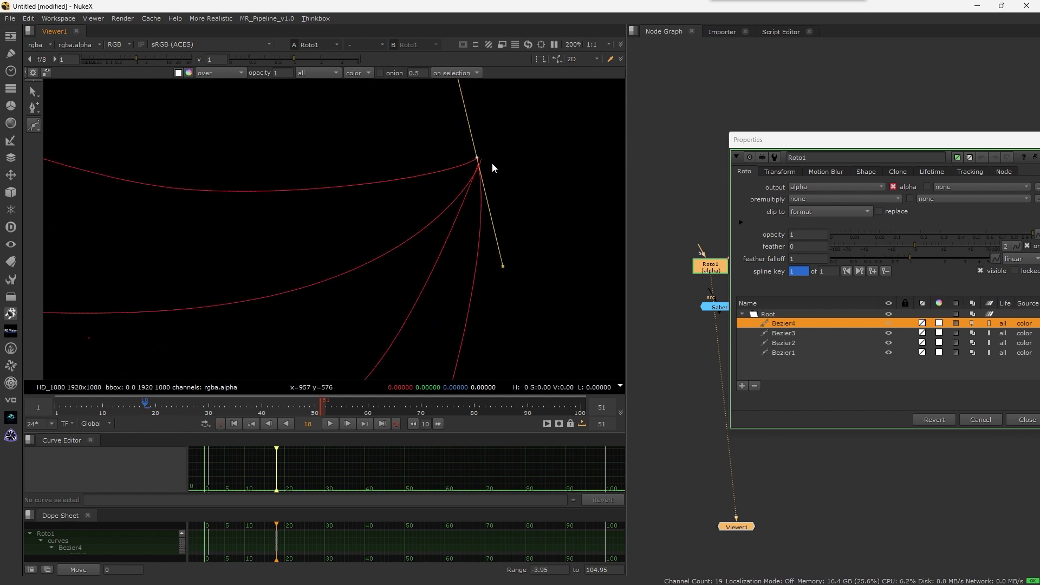
{"action": "scroll", "coordinate": [446, 149], "scroll_direction": "down", "scroll_amount": 6}
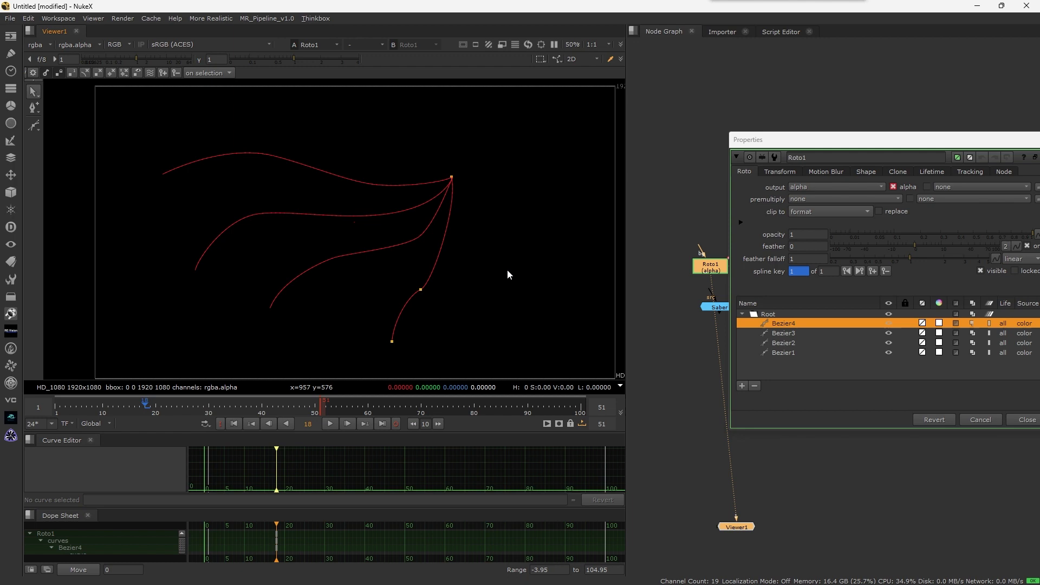
{"action": "left_click", "coordinate": [507, 271]}
Step: Draw a fifth open Bezier from the lower part of the frame, curving over to the shared end point, undoing misplaced points
{"action": "scroll", "coordinate": [492, 232], "scroll_direction": "down", "scroll_amount": 3}
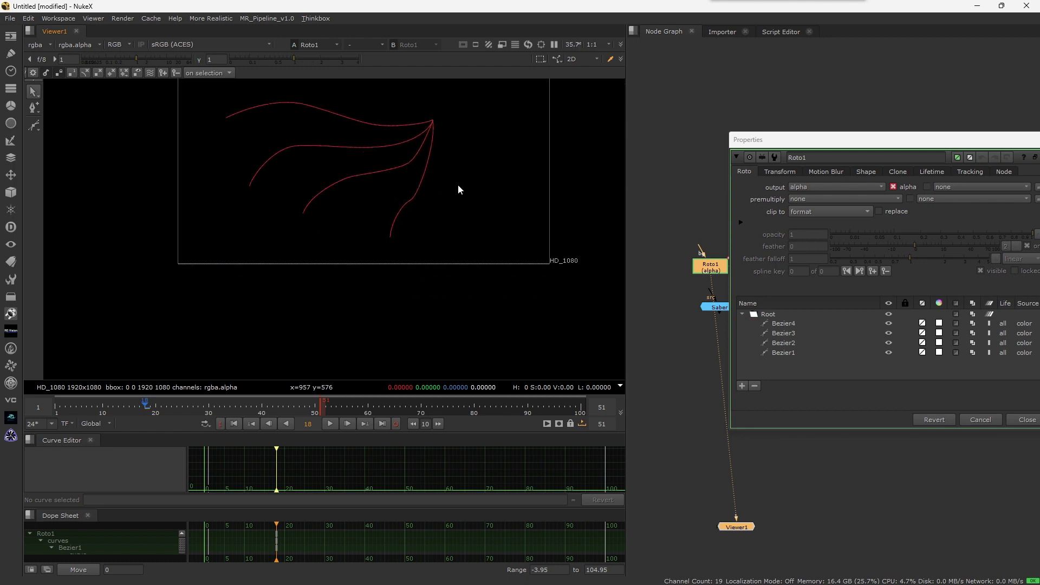
{"action": "key", "text": "v"}
{"action": "left_click_drag", "start_coordinate": [460, 240], "coordinate": [458, 285]}
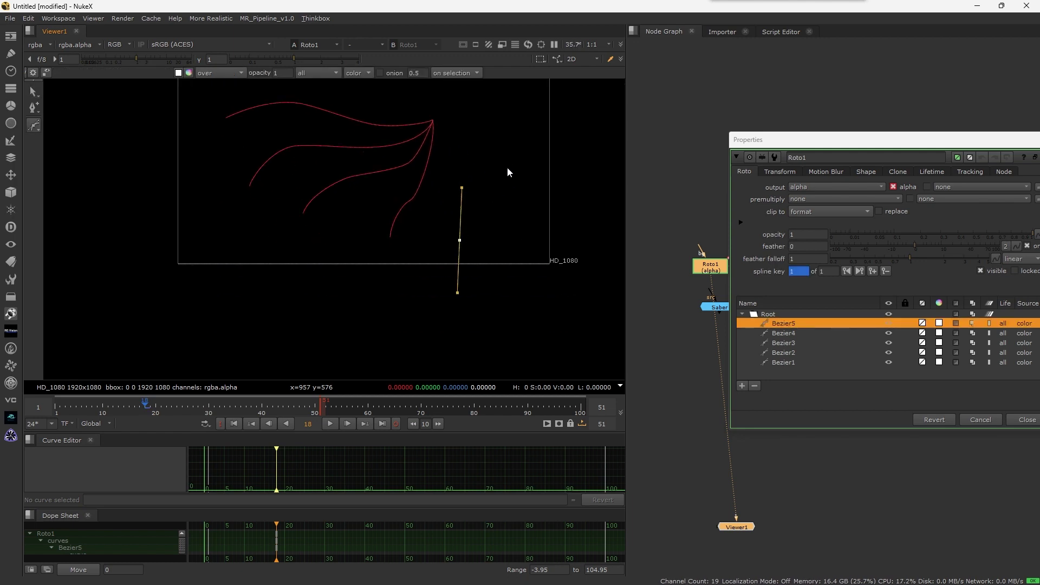
{"action": "left_click", "coordinate": [469, 118]}
{"action": "left_click_drag", "start_coordinate": [469, 120], "coordinate": [452, 115]}
{"action": "key", "text": "ctrl+z"}
{"action": "left_click_drag", "start_coordinate": [454, 182], "coordinate": [445, 127]}
{"action": "key", "text": "ctrl+z"}
{"action": "scroll", "coordinate": [430, 114], "scroll_direction": "up", "scroll_amount": 4}
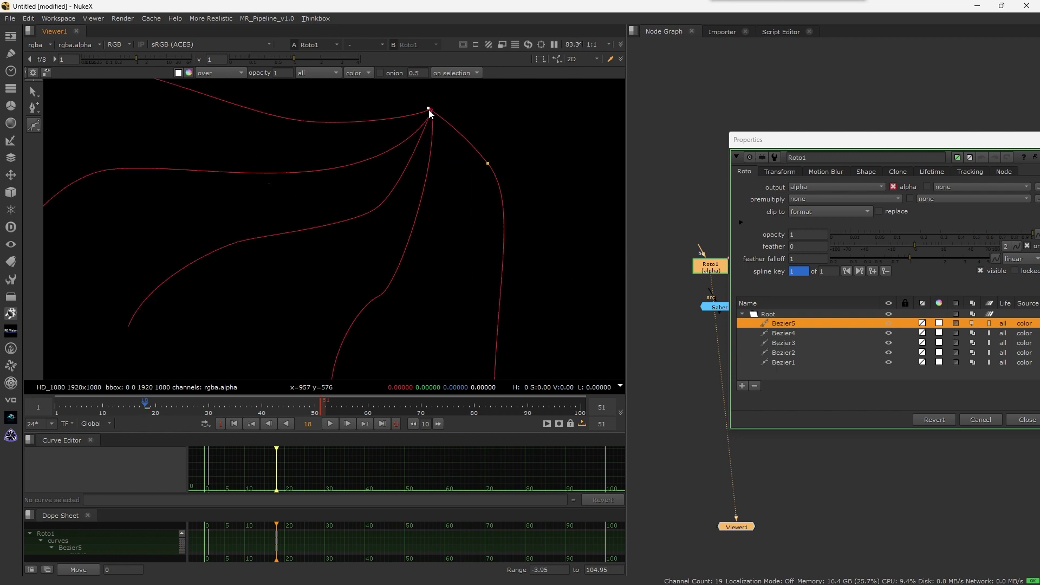
{"action": "key", "text": "Return"}
{"action": "left_click", "coordinate": [498, 269]}
{"action": "scroll", "coordinate": [396, 209], "scroll_direction": "down", "scroll_amount": 4}
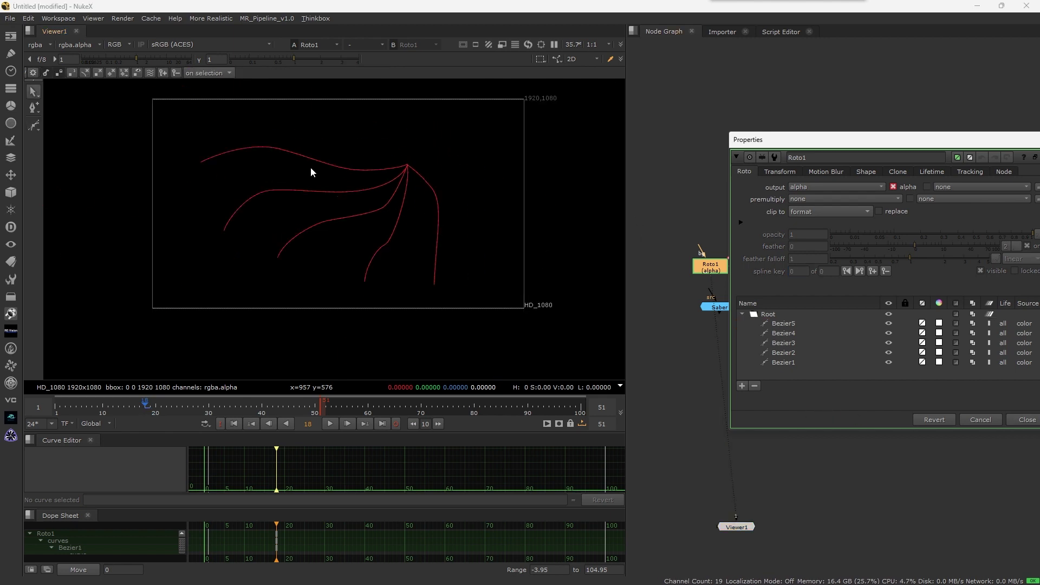
Step: Open the Saber node's settings, set progress end to 0.245 and play the stroke animation
{"action": "key", "text": "Escape"}
{"action": "scroll", "coordinate": [707, 300], "scroll_direction": "up", "scroll_amount": 4}
{"action": "left_click_drag", "start_coordinate": [727, 310], "coordinate": [721, 316]}
{"action": "double_click", "coordinate": [723, 319]}
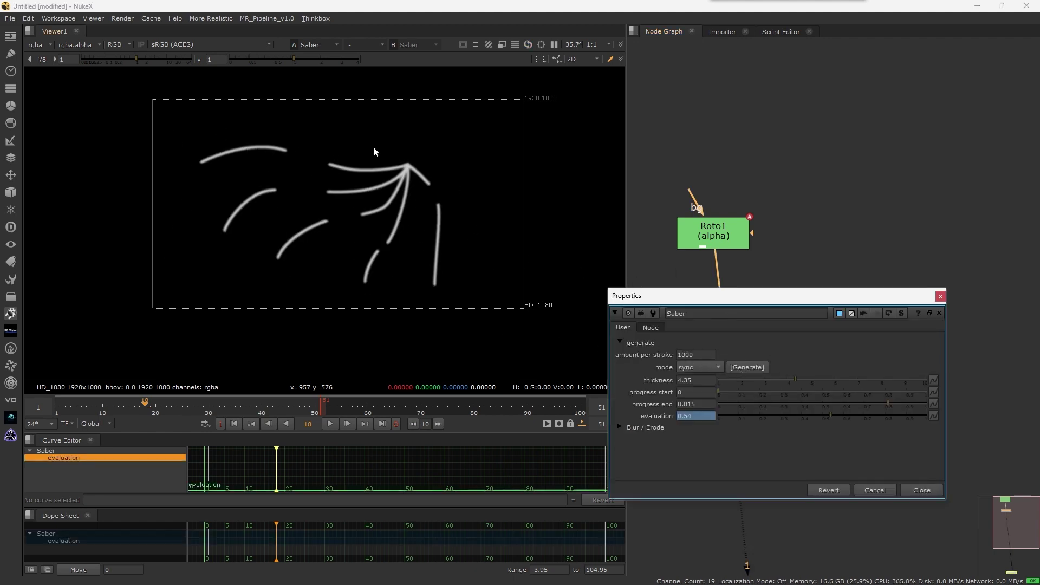
{"action": "left_click", "coordinate": [762, 404]}
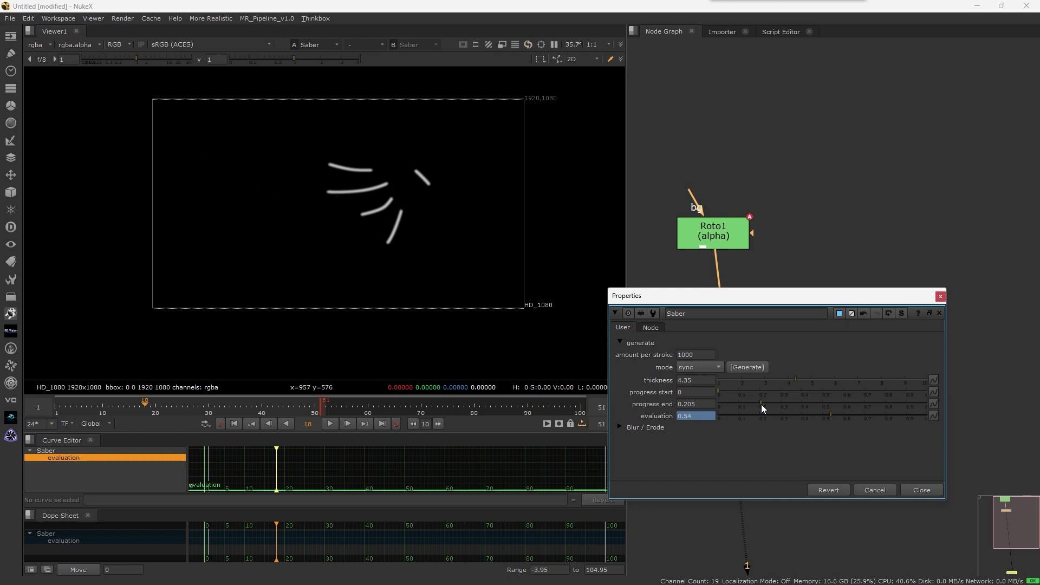
{"action": "left_click_drag", "start_coordinate": [762, 405], "coordinate": [768, 404]}
{"action": "double_click", "coordinate": [696, 416]}
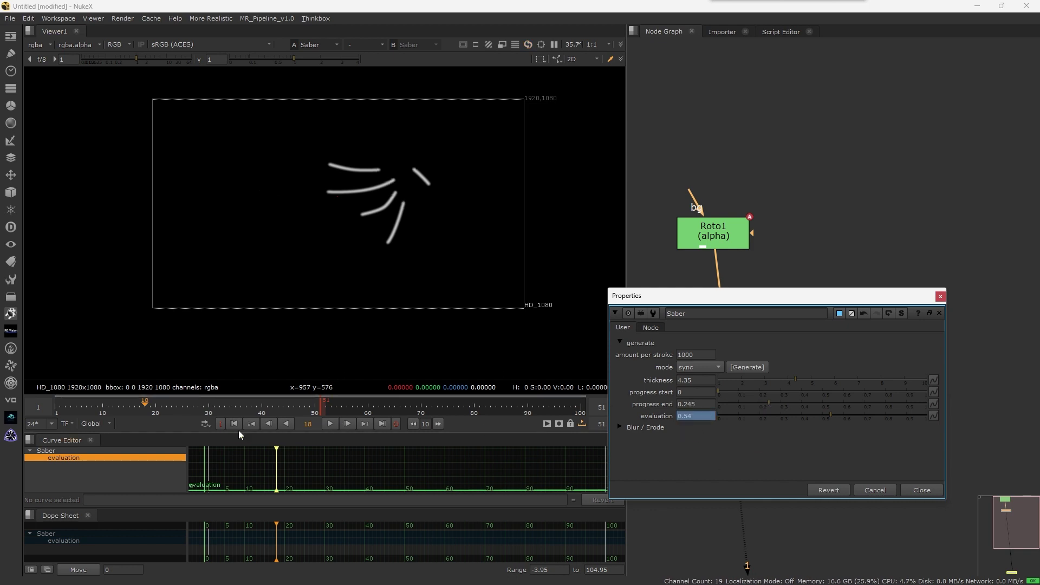
{"action": "left_click", "coordinate": [335, 423]}
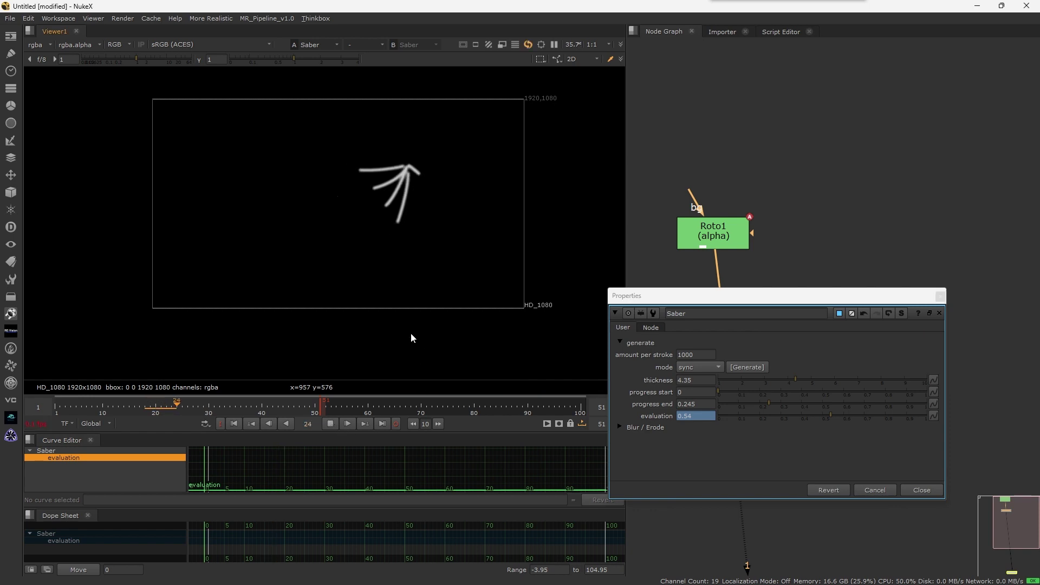
Step: Set Saber's progress end to 0.125 and align the Roto1 node directly above the Saber node
{"action": "left_click_drag", "start_coordinate": [759, 404], "coordinate": [746, 403]}
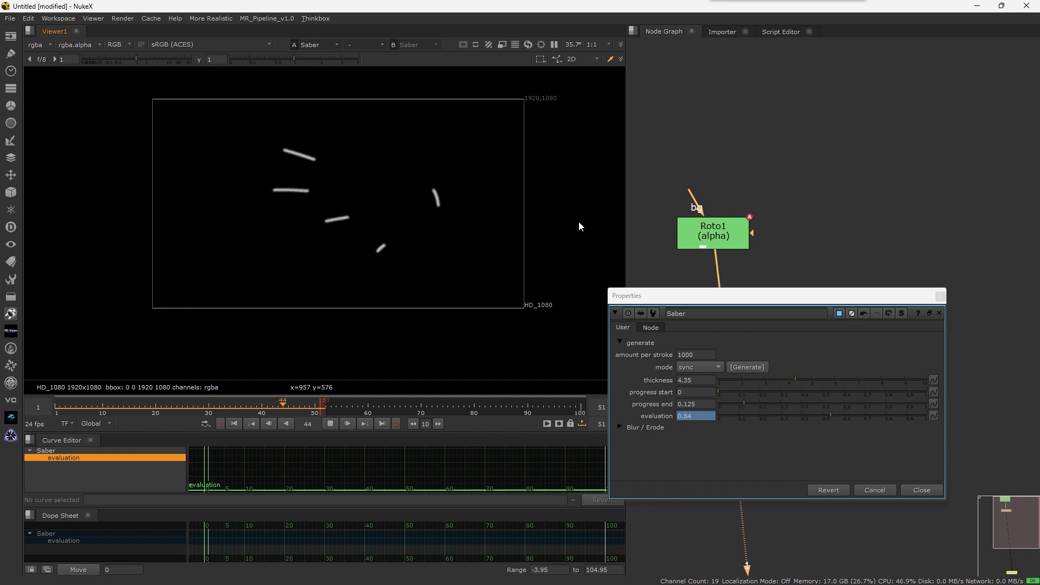
{"action": "mouse_move", "coordinate": [723, 296]}
{"action": "left_mouse_down"}
{"action": "mouse_move", "coordinate": [955, 177]}
{"action": "mouse_move", "coordinate": [947, 154]}
{"action": "left_mouse_up"}
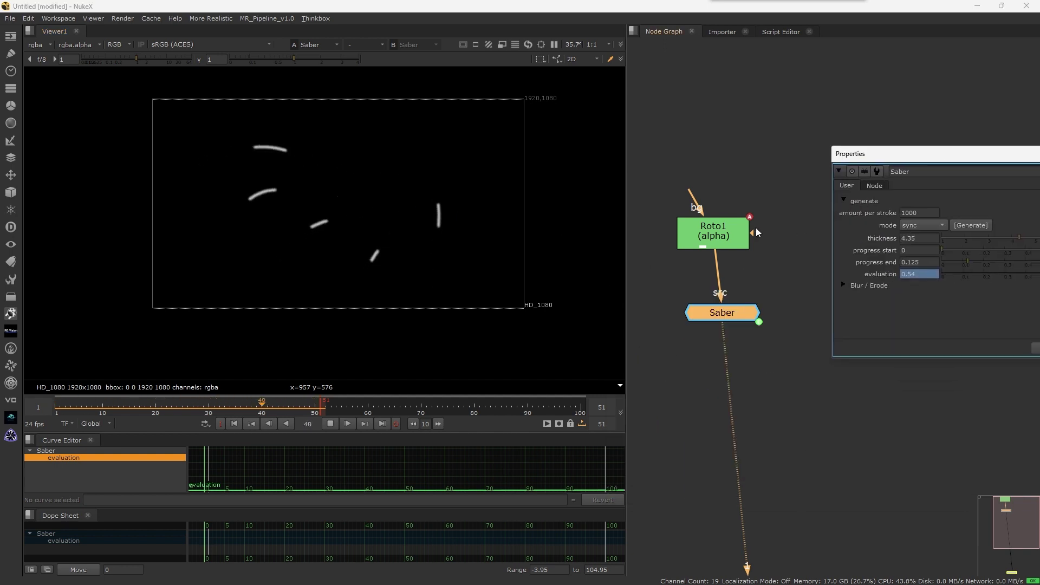
{"action": "left_click_drag", "start_coordinate": [731, 238], "coordinate": [740, 230]}
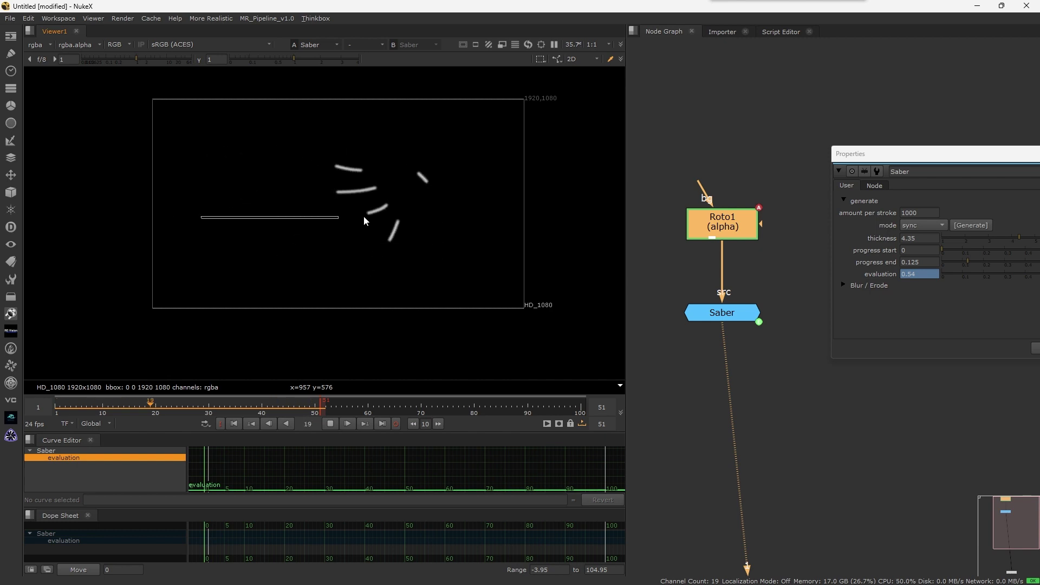
Step: Add a Grade node after Saber and tint its gain a soft cyan with the colour wheel
{"action": "left_click", "coordinate": [722, 312]}
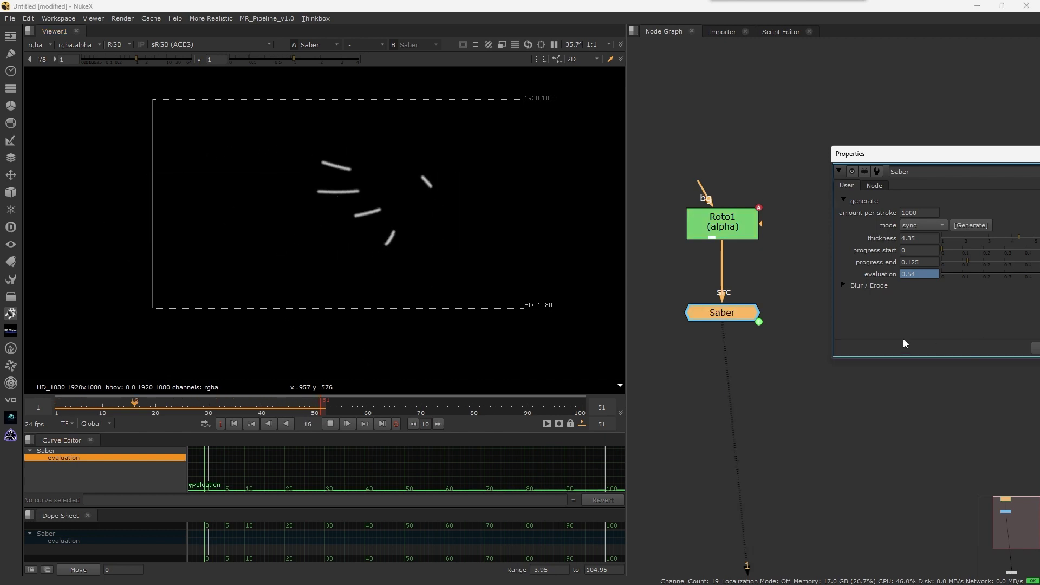
{"action": "key", "text": "Escape"}
{"action": "middle_click_drag", "start_coordinate": [819, 323], "coordinate": [922, 278]}
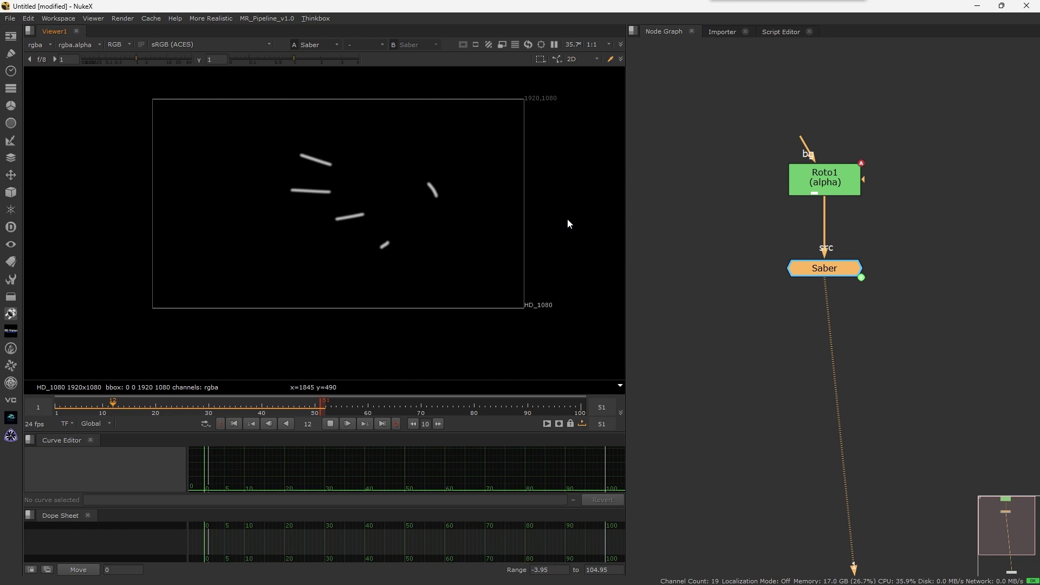
{"action": "key", "text": "g"}
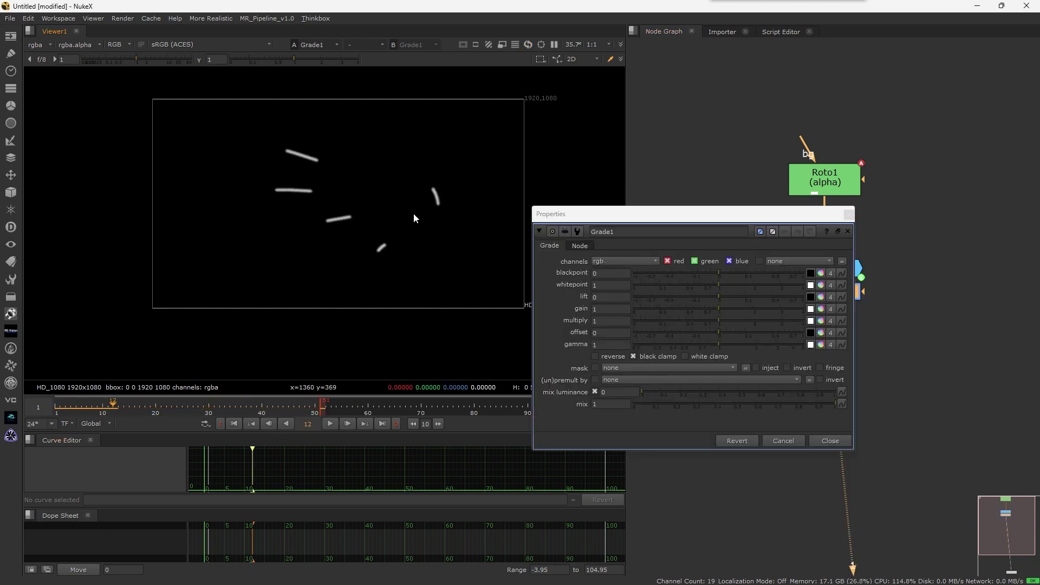
{"action": "left_click", "coordinate": [821, 309]}
{"action": "left_click_drag", "start_coordinate": [770, 435], "coordinate": [732, 440]}
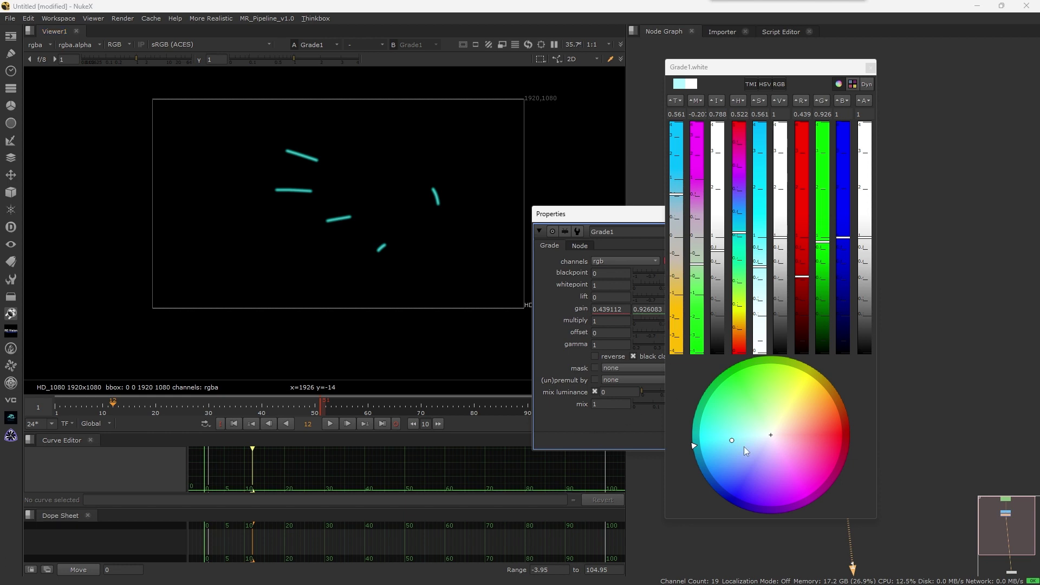
{"action": "left_click_drag", "start_coordinate": [743, 446], "coordinate": [743, 436]}
{"action": "key", "text": "Escape"}
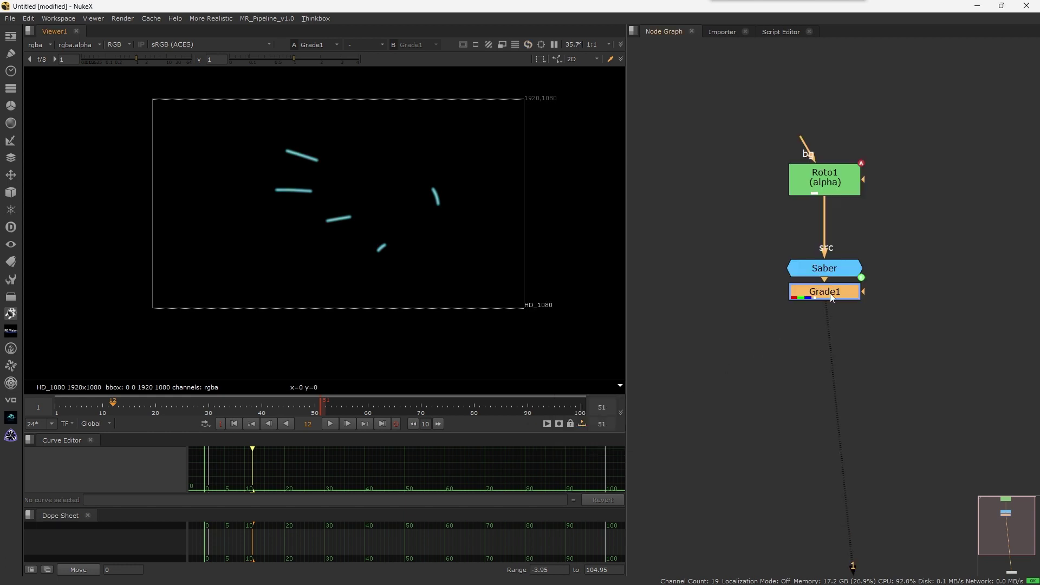
Step: Add a MoreGlow node after Grade1 with fall off 8, size 11.5 and intensity 0.985
{"action": "left_click_drag", "start_coordinate": [833, 297], "coordinate": [833, 309]}
{"action": "key", "text": "shift+g"}
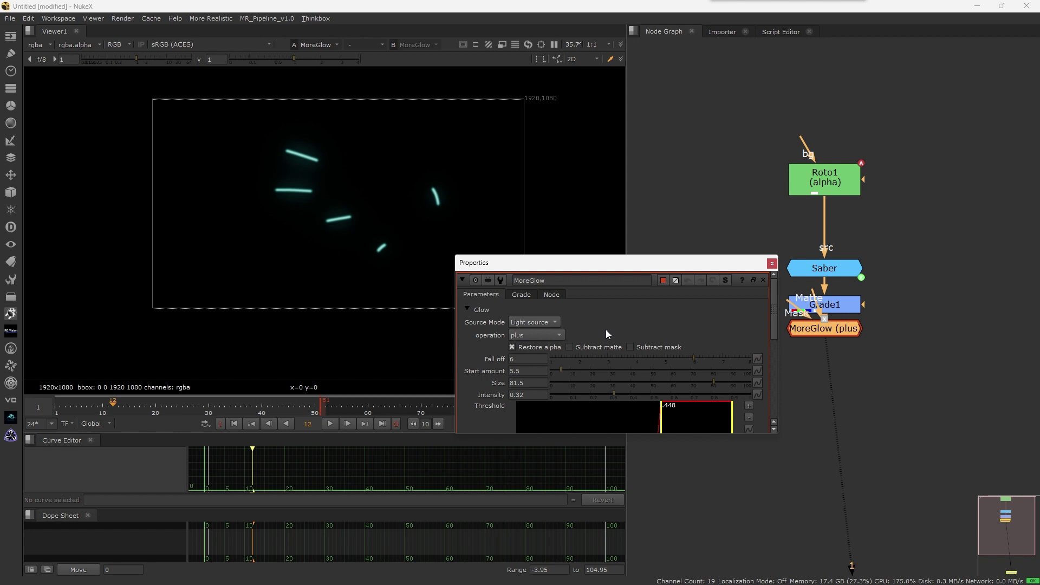
{"action": "left_click_drag", "start_coordinate": [713, 382], "coordinate": [748, 395]}
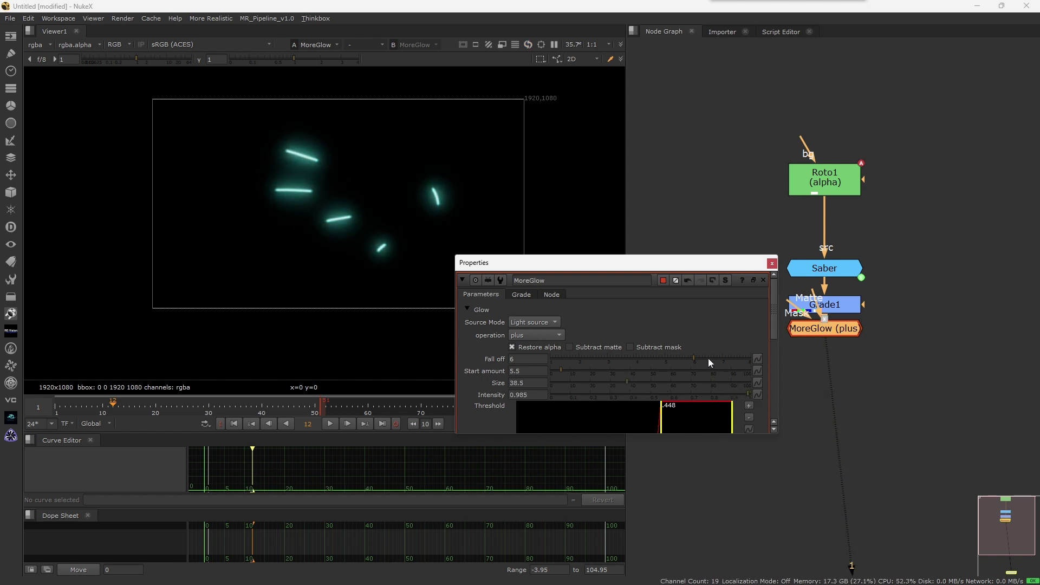
{"action": "left_click_drag", "start_coordinate": [708, 359], "coordinate": [792, 356]}
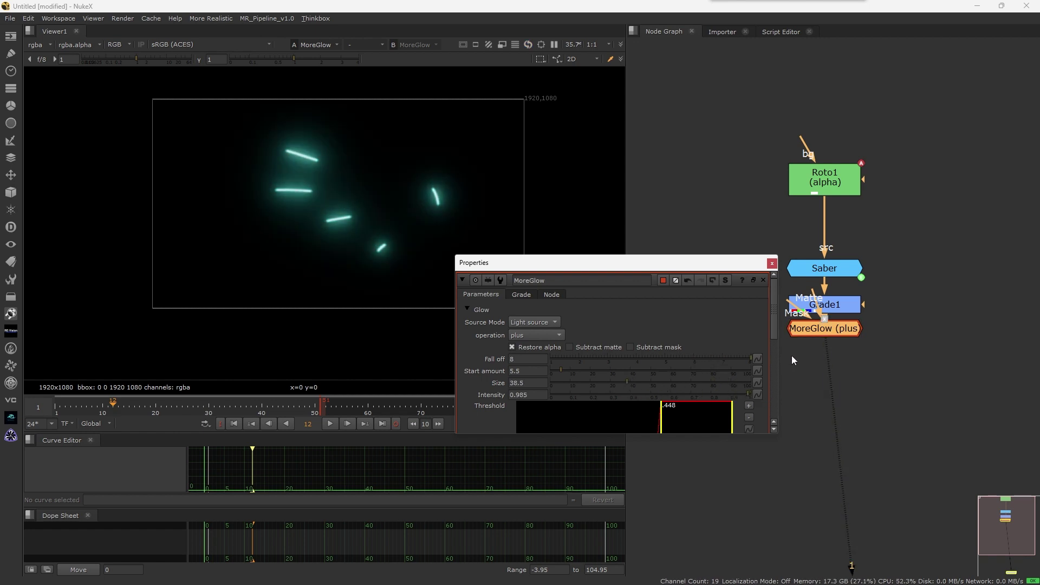
{"action": "left_click", "coordinate": [572, 383]}
{"action": "left_click", "coordinate": [574, 383]}
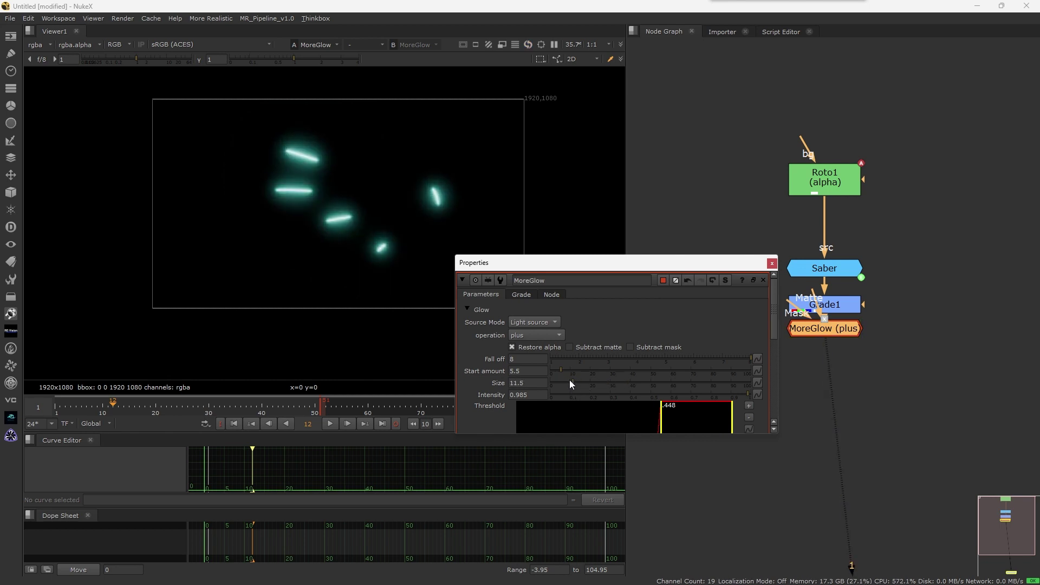
Step: Set MoreGlow's start amount to 0.5 and its threshold points A to about 0.024 and B to about 0.58
{"action": "left_click", "coordinate": [551, 370]}
{"action": "scroll", "coordinate": [650, 382], "scroll_direction": "down", "scroll_amount": 3}
{"action": "left_click_drag", "start_coordinate": [652, 379], "coordinate": [553, 374]}
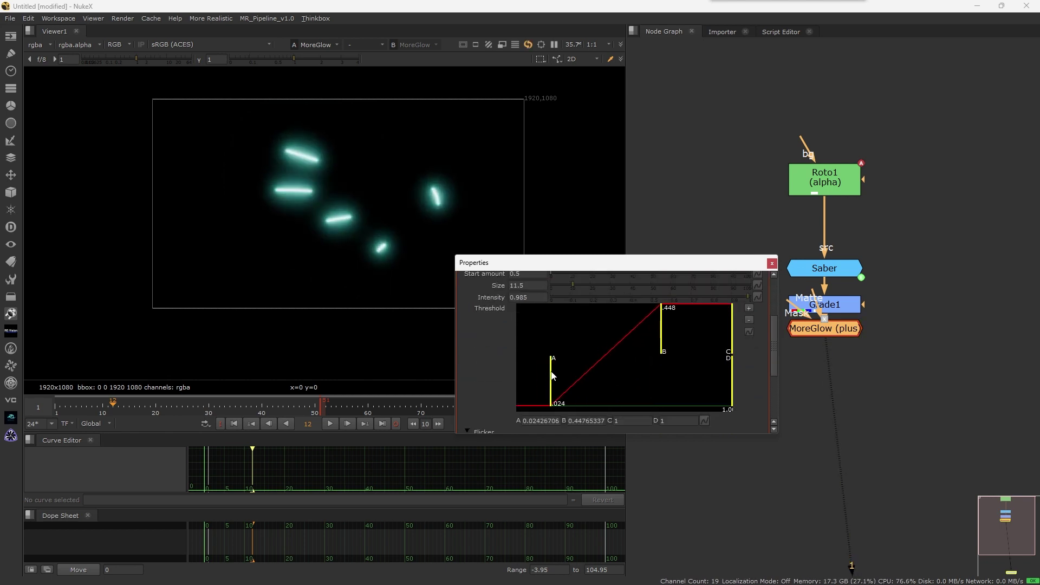
{"action": "left_click_drag", "start_coordinate": [662, 340], "coordinate": [681, 341]}
Step: Tint the glow blue by setting MoreGlow's grade gain to about 0.219 red, 0.441 green and 1 blue
{"action": "scroll", "coordinate": [635, 345], "scroll_direction": "up", "scroll_amount": 3}
{"action": "left_click", "coordinate": [520, 295]}
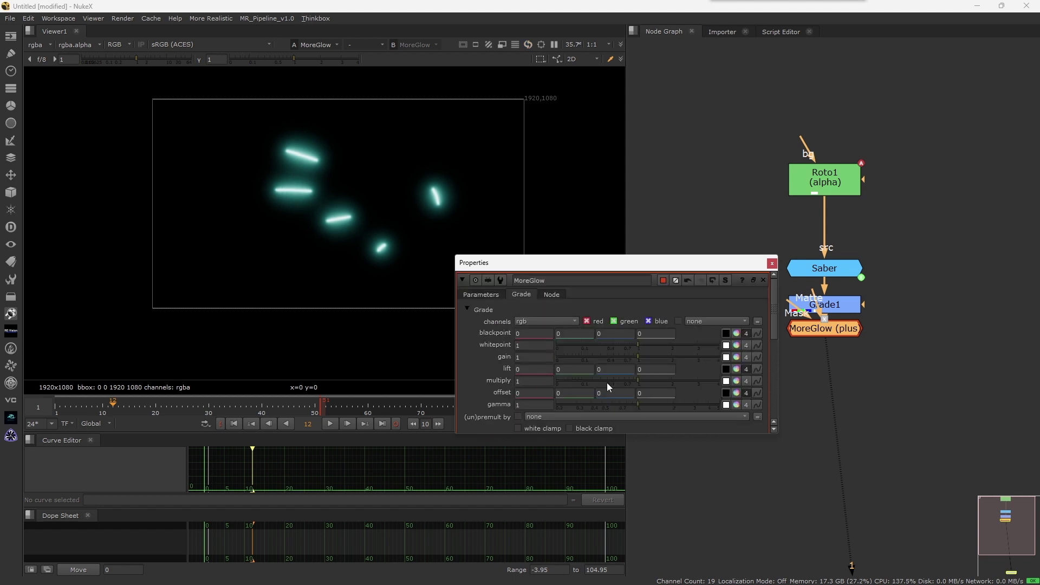
{"action": "left_click", "coordinate": [734, 345]}
{"action": "left_click_drag", "start_coordinate": [770, 434], "coordinate": [730, 473]}
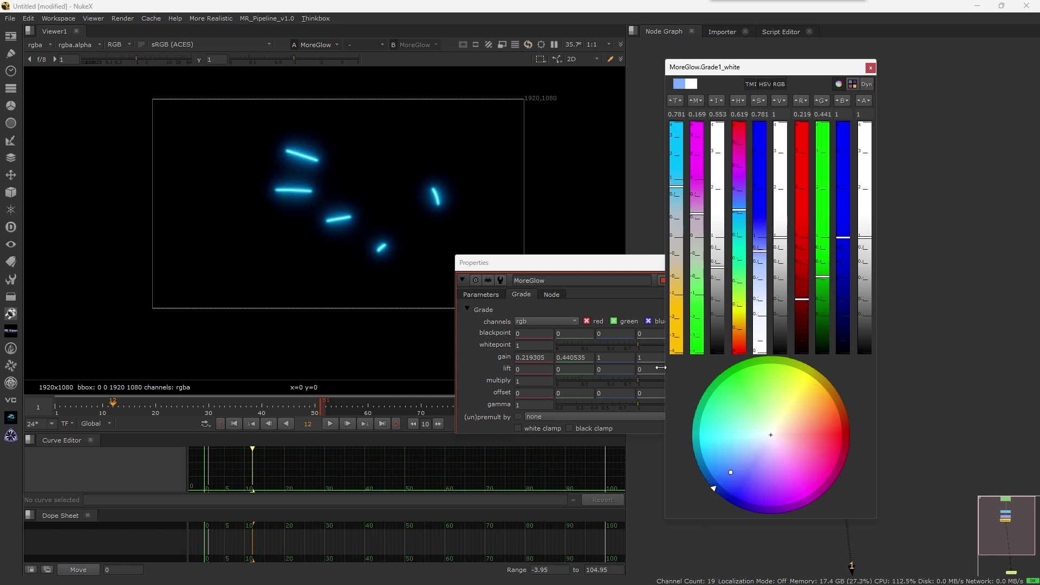
{"action": "left_click", "coordinate": [482, 296]}
{"action": "left_click", "coordinate": [772, 262]}
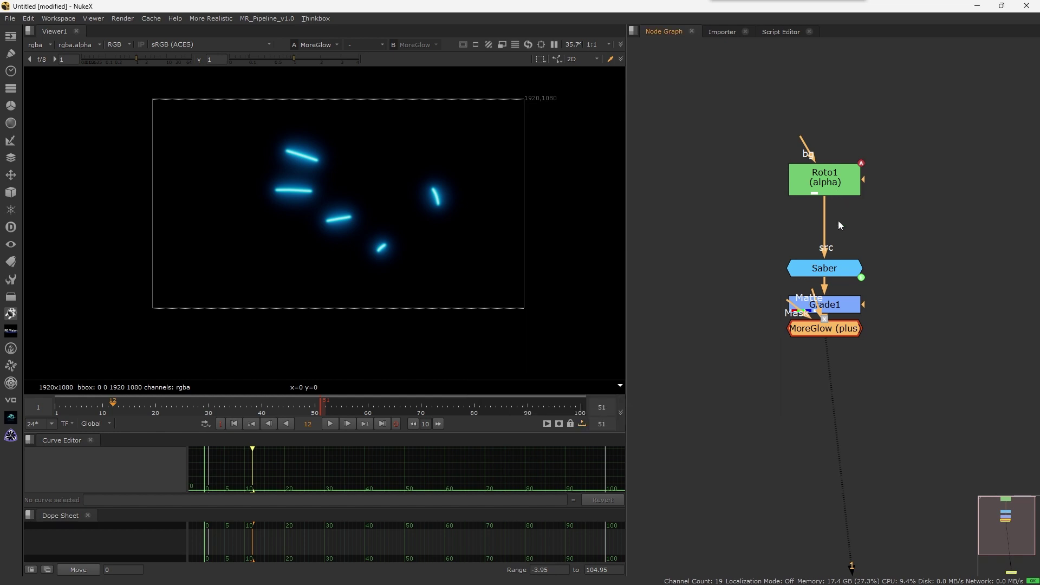
Step: Raise Saber's blur size to 13.5 and reduce its stroke thickness
{"action": "scroll", "coordinate": [411, 187], "scroll_direction": "up", "scroll_amount": 3}
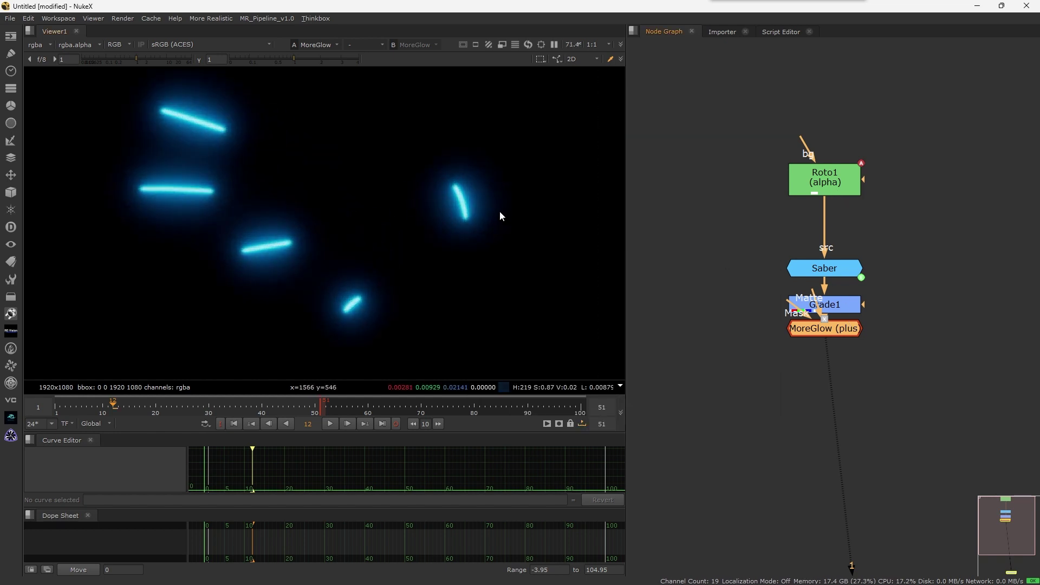
{"action": "double_click", "coordinate": [827, 268]}
{"action": "left_click", "coordinate": [869, 286]}
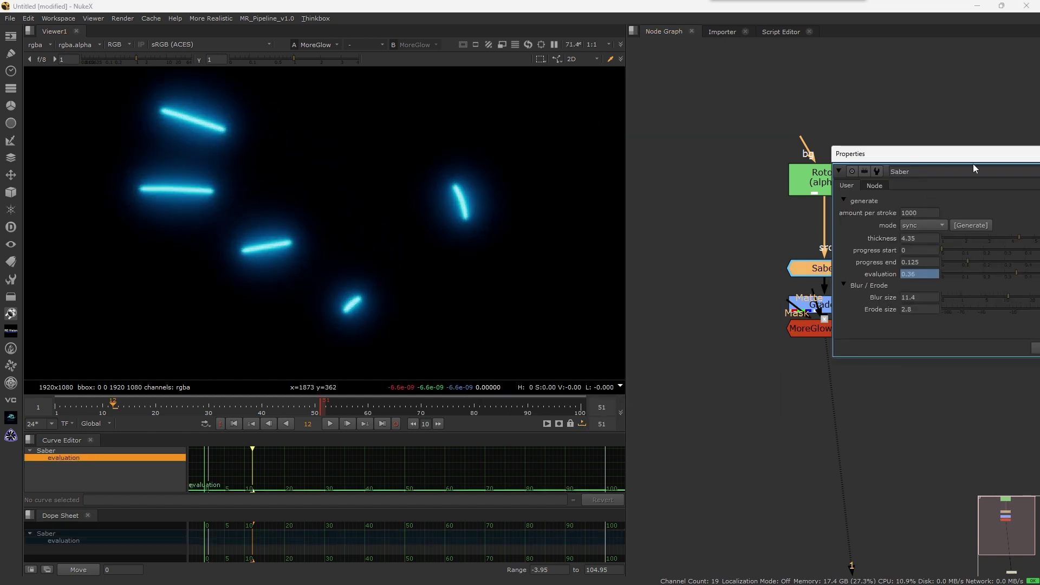
{"action": "left_click_drag", "start_coordinate": [950, 159], "coordinate": [769, 125]}
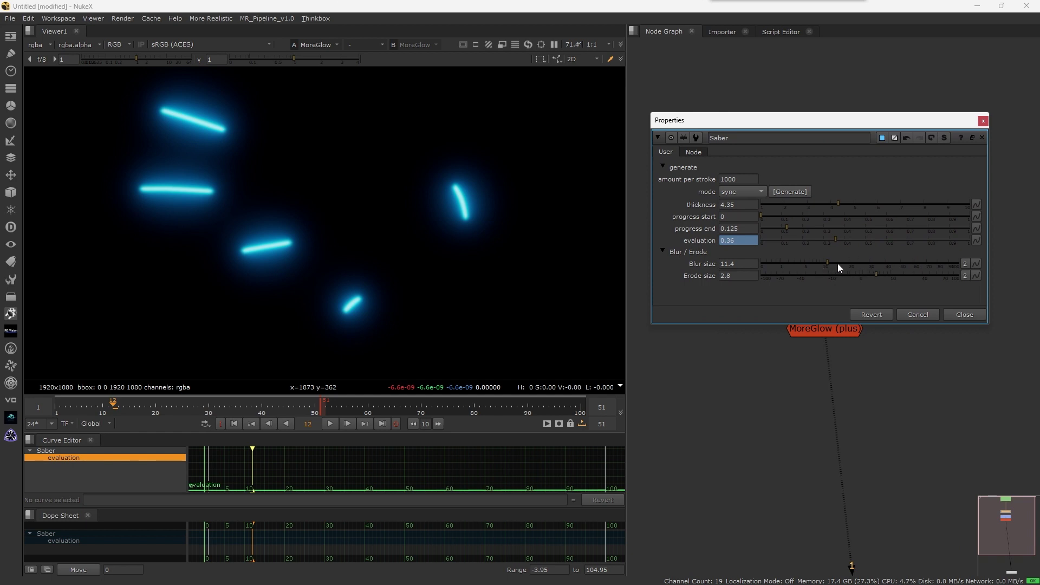
{"action": "mouse_move", "coordinate": [838, 264]}
{"action": "left_mouse_down"}
{"action": "mouse_move", "coordinate": [847, 263]}
{"action": "mouse_move", "coordinate": [833, 265]}
{"action": "left_mouse_up"}
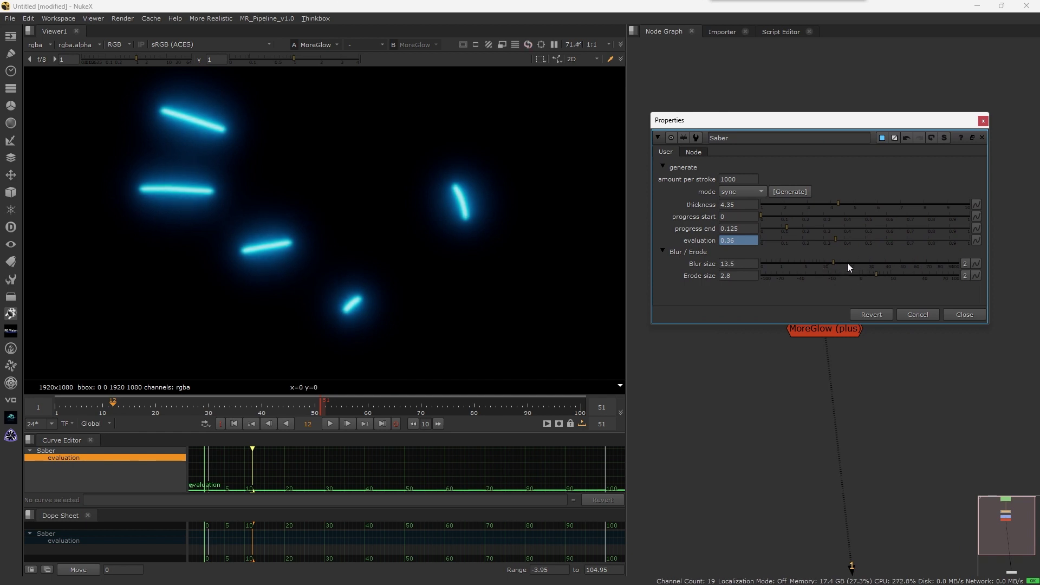
{"action": "left_click", "coordinate": [805, 205]}
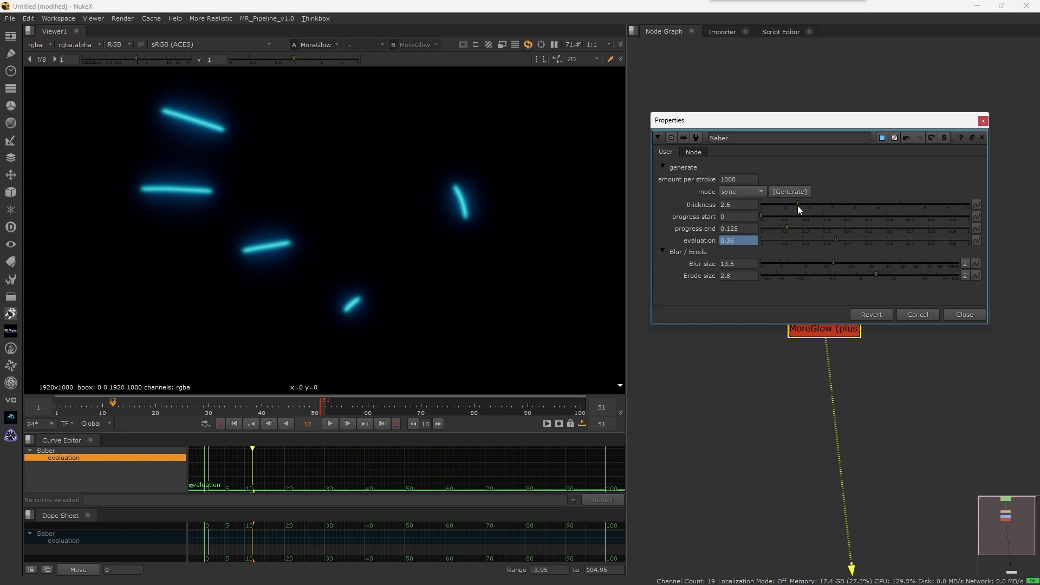
{"action": "mouse_move", "coordinate": [807, 207]}
{"action": "left_mouse_down"}
{"action": "mouse_move", "coordinate": [831, 209]}
{"action": "mouse_move", "coordinate": [818, 208]}
{"action": "left_mouse_up"}
{"action": "key", "text": "Escape"}
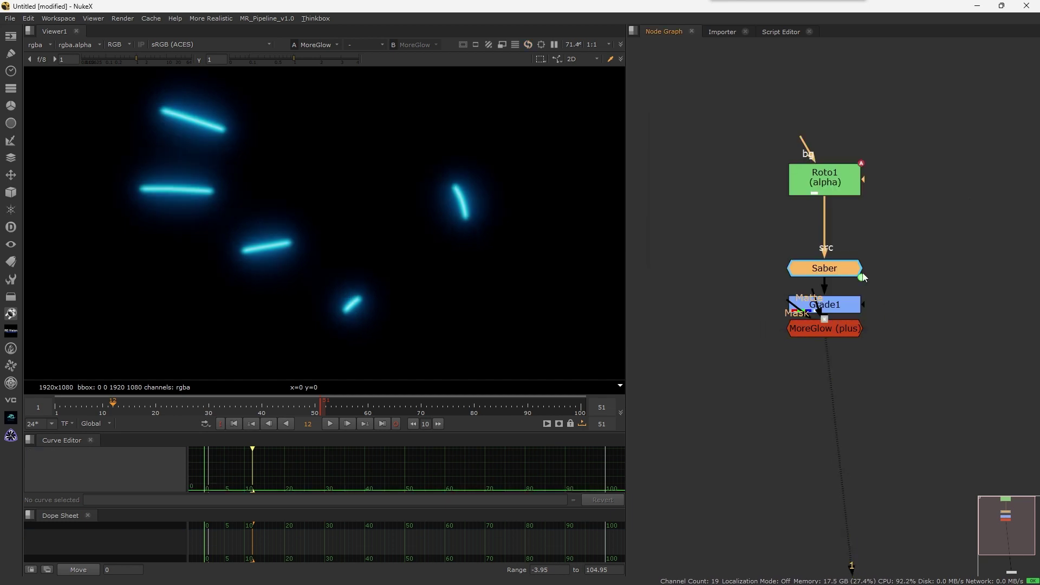
Step: Move the MoreGlow node slightly further below Grade1 and set its grade whitepoint to 0.44
{"action": "double_click", "coordinate": [837, 186]}
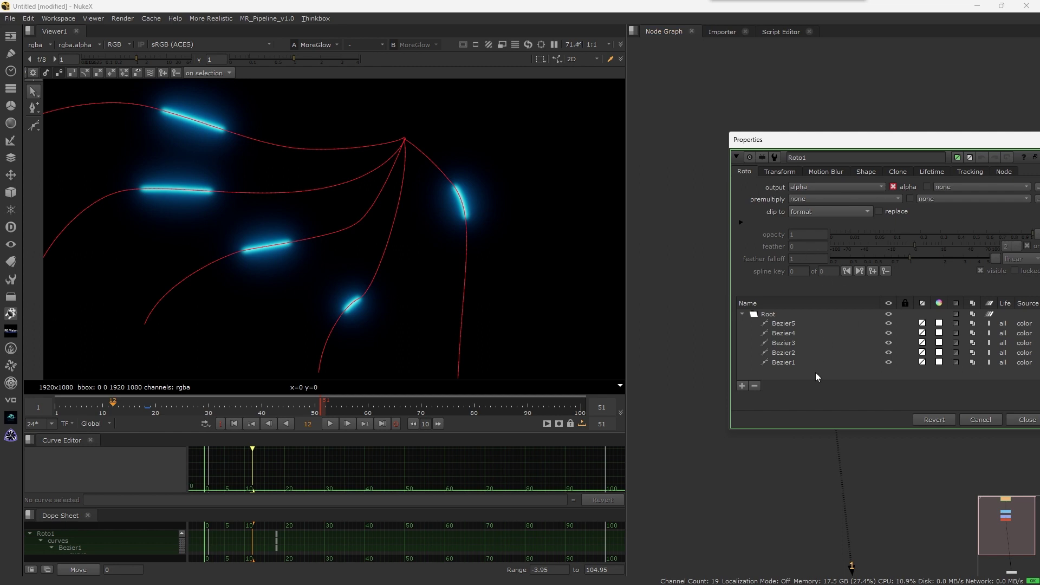
{"action": "key", "text": "Escape"}
{"action": "left_click_drag", "start_coordinate": [839, 334], "coordinate": [842, 350]}
{"action": "double_click", "coordinate": [836, 350]}
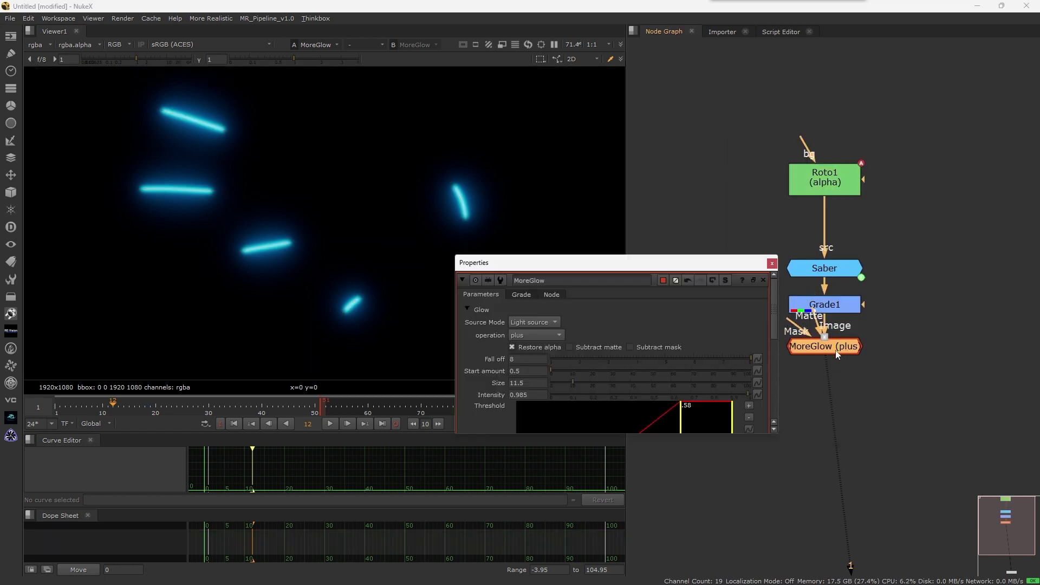
{"action": "left_click", "coordinate": [521, 294]}
{"action": "mouse_move", "coordinate": [618, 346]}
{"action": "left_mouse_down"}
{"action": "mouse_move", "coordinate": [585, 343]}
{"action": "mouse_move", "coordinate": [609, 342]}
{"action": "left_mouse_up"}
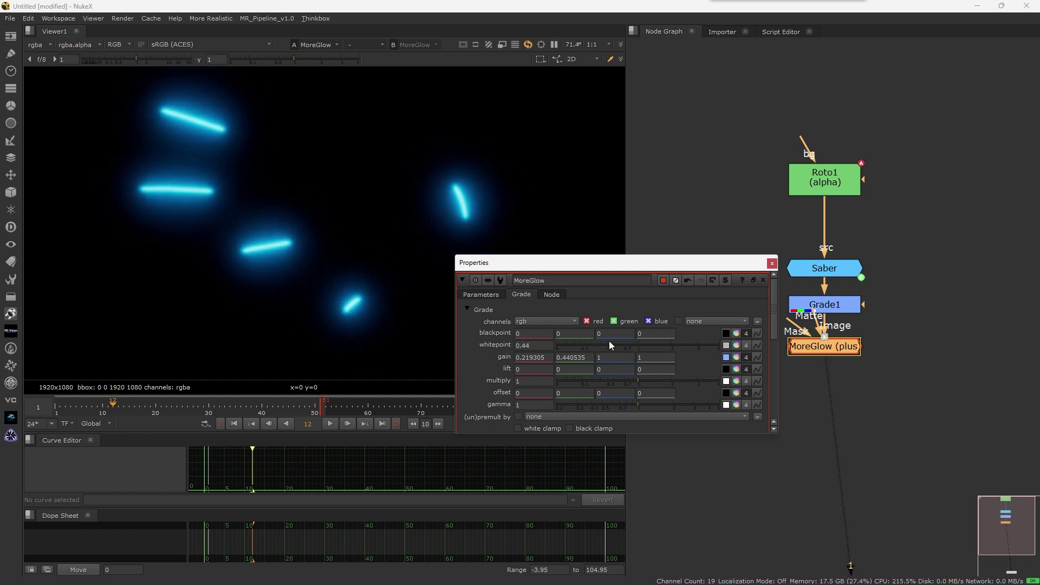
{"action": "key", "text": "Escape"}
Step: Fit the whole frame in the viewer and play the glowing stroke animation
{"action": "key", "text": "f"}
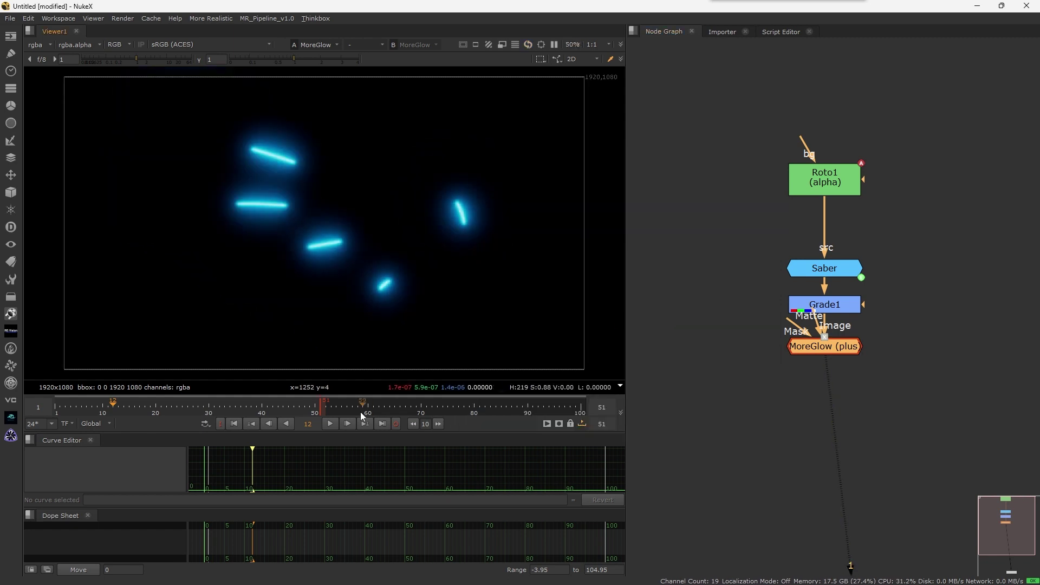
{"action": "left_click", "coordinate": [335, 422]}
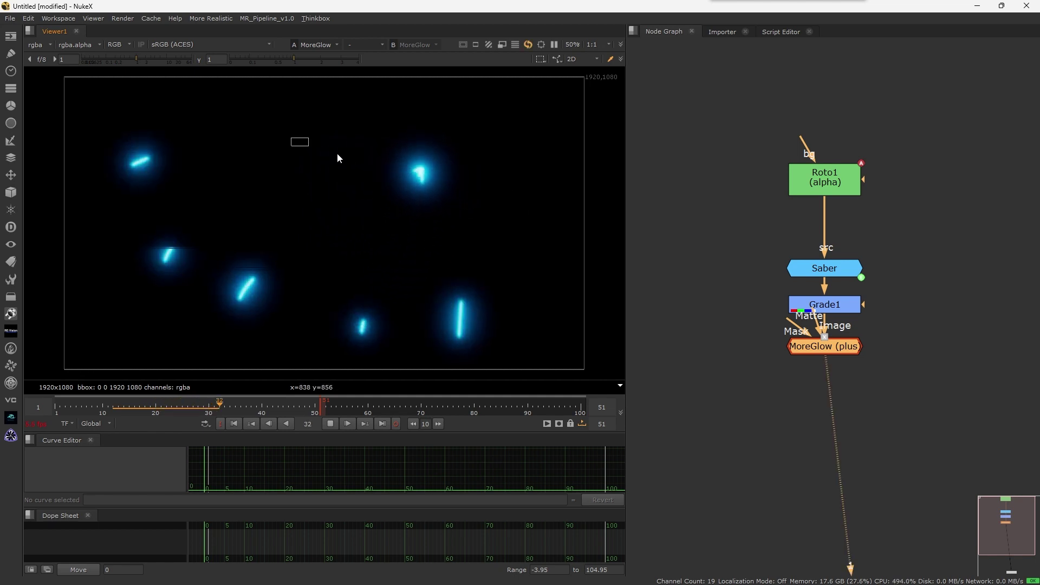
Step: Set MoreGlow's glow size to 39 and close its properties
{"action": "double_click", "coordinate": [822, 349]}
{"action": "left_click", "coordinate": [482, 295]}
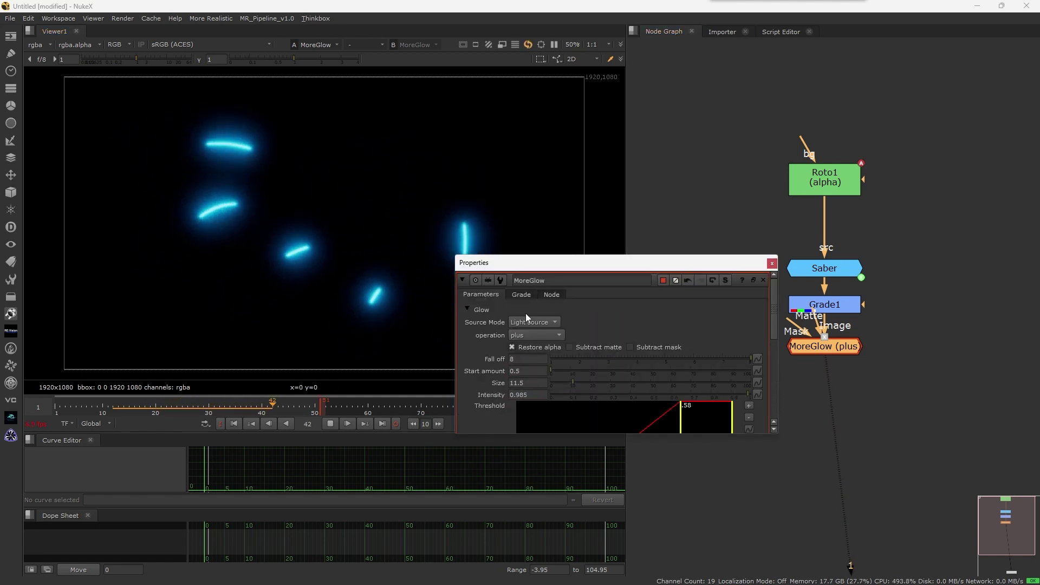
{"action": "left_click", "coordinate": [685, 383]}
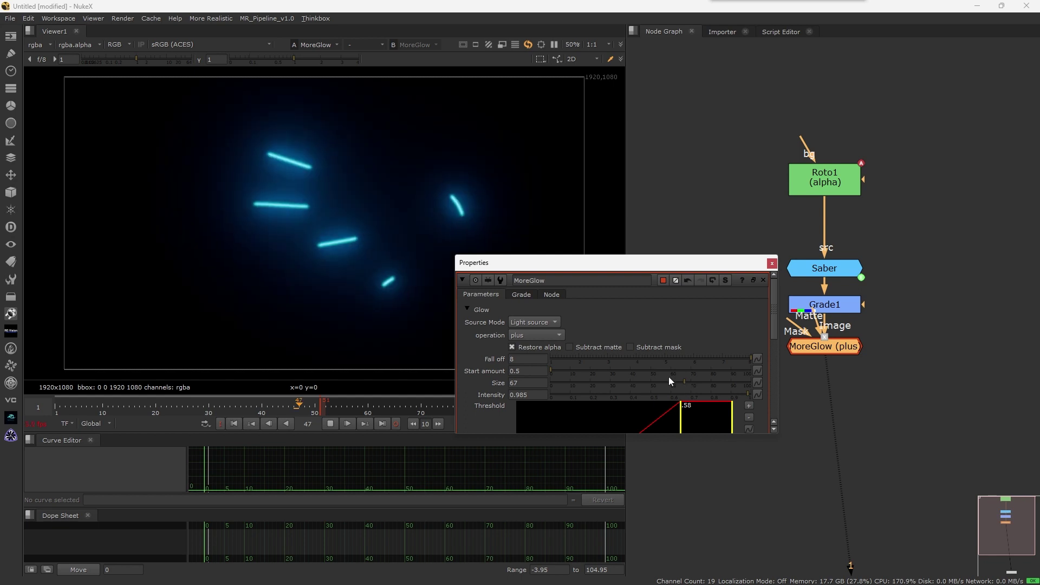
{"action": "left_click", "coordinate": [628, 382]}
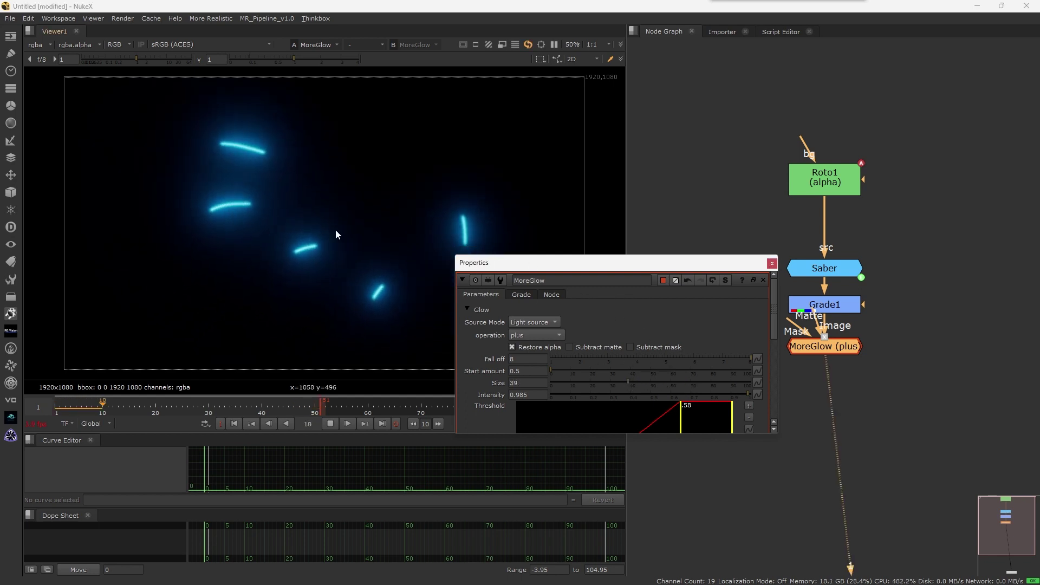
{"action": "left_click", "coordinate": [771, 263]}
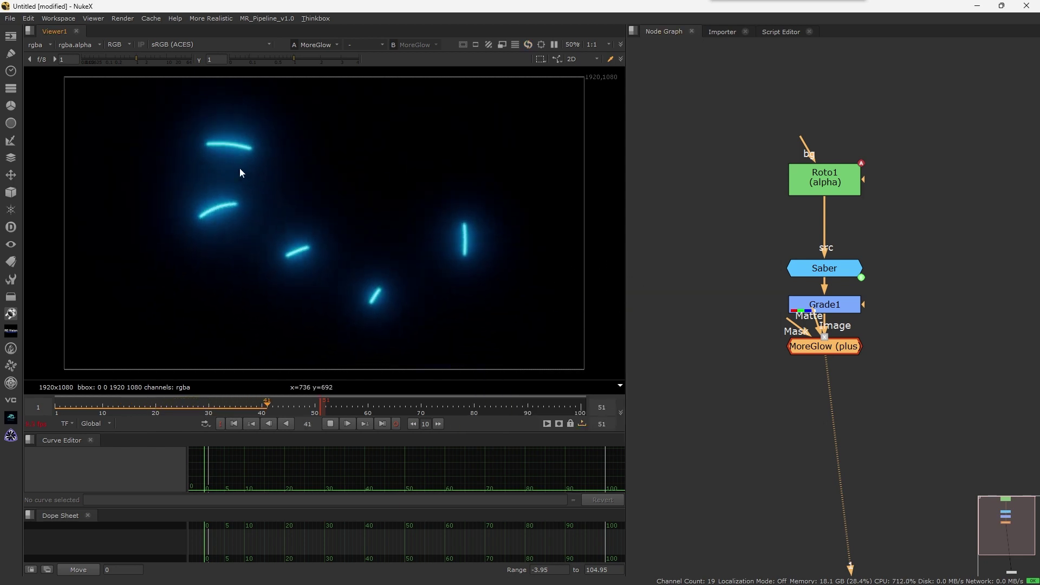
Step: Open Saber's properties and enter its internal node graph, with the settings window moved clear of the nodes
{"action": "double_click", "coordinate": [828, 268]}
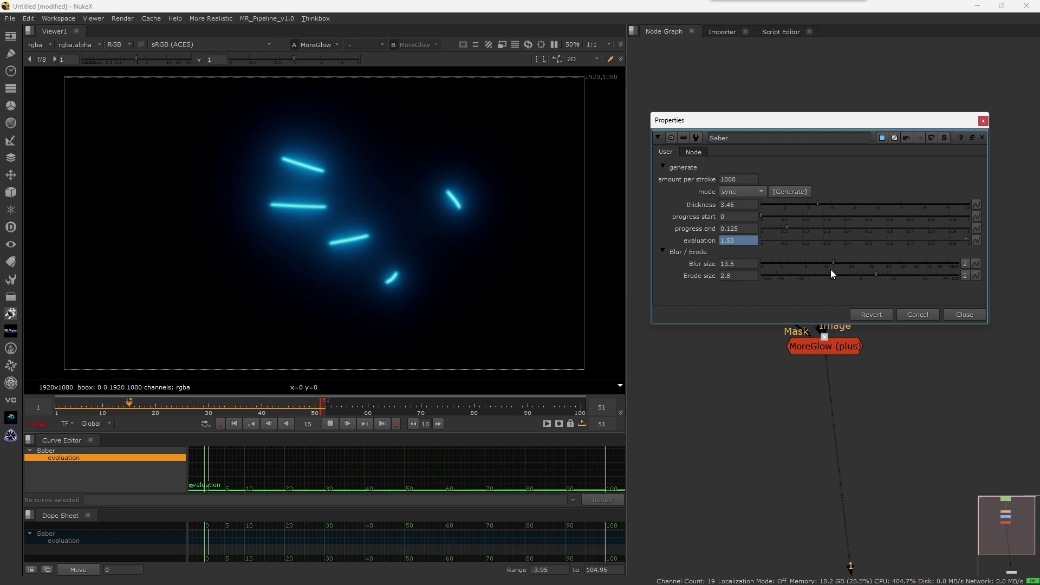
{"action": "left_click", "coordinate": [944, 137]}
{"action": "left_click_drag", "start_coordinate": [934, 122], "coordinate": [533, 261]}
{"action": "middle_click_drag", "start_coordinate": [783, 140], "coordinate": [796, 291]}
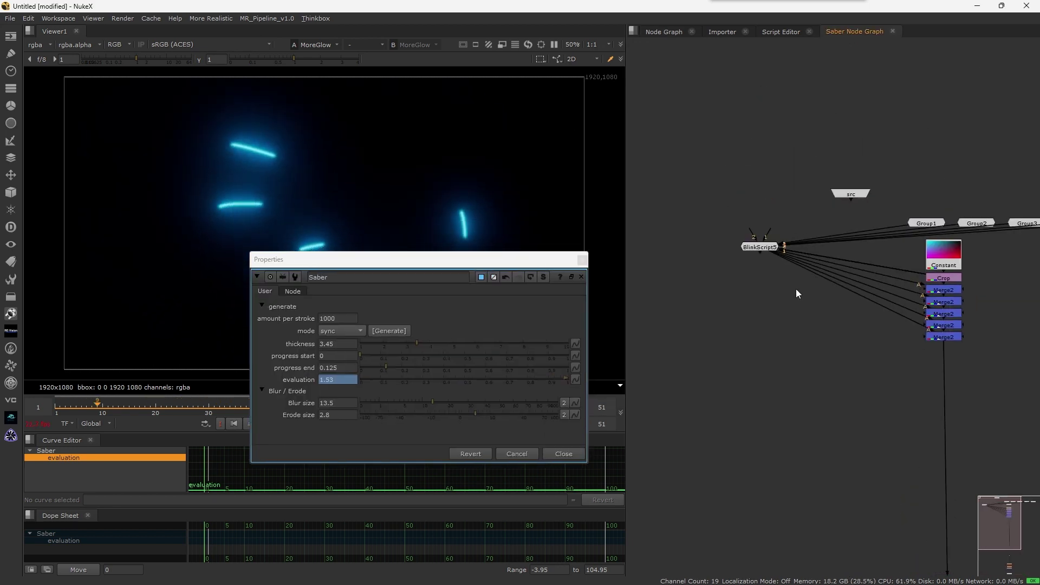
Step: Examine the Group nodes and the Constant, Crop and Merge chain inside Saber's internal graph
{"action": "scroll", "coordinate": [792, 247], "scroll_direction": "up", "scroll_amount": 3}
{"action": "scroll", "coordinate": [792, 260], "scroll_direction": "down", "scroll_amount": 3}
{"action": "scroll", "coordinate": [934, 235], "scroll_direction": "up", "scroll_amount": 3}
{"action": "middle_click_drag", "start_coordinate": [933, 236], "coordinate": [794, 267]}
{"action": "left_click", "coordinate": [734, 271]}
{"action": "scroll", "coordinate": [794, 272], "scroll_direction": "up", "scroll_amount": 1}
{"action": "left_click_drag", "start_coordinate": [549, 263], "coordinate": [699, 353]}
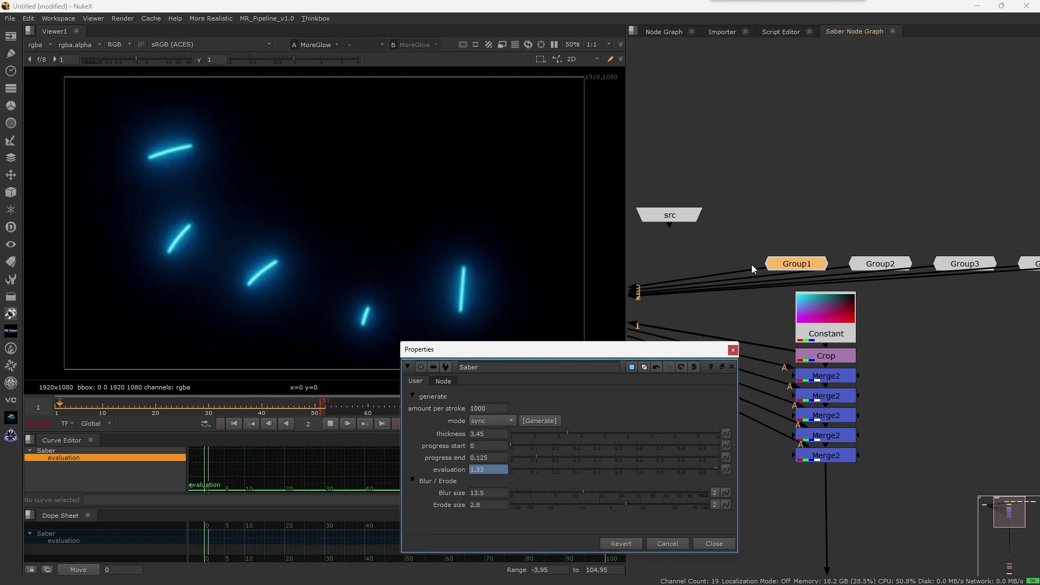
{"action": "scroll", "coordinate": [785, 260], "scroll_direction": "down", "scroll_amount": 1}
{"action": "middle_click_drag", "start_coordinate": [867, 278], "coordinate": [772, 273]}
{"action": "scroll", "coordinate": [772, 273], "scroll_direction": "down", "scroll_amount": 2}
{"action": "scroll", "coordinate": [773, 274], "scroll_direction": "up", "scroll_amount": 2}
{"action": "left_click_drag", "start_coordinate": [665, 222], "coordinate": [852, 417]}
Step: Spread the stacked BlinkScript nodes in Saber's internal graph apart vertically so each can be seen
{"action": "left_click", "coordinate": [840, 284]}
{"action": "scroll", "coordinate": [951, 277], "scroll_direction": "down", "scroll_amount": 5}
{"action": "scroll", "coordinate": [793, 286], "scroll_direction": "up", "scroll_amount": 5}
{"action": "left_click_drag", "start_coordinate": [840, 277], "coordinate": [841, 324]}
{"action": "left_click_drag", "start_coordinate": [780, 305], "coordinate": [888, 420]}
{"action": "left_click_drag", "start_coordinate": [844, 322], "coordinate": [860, 388]}
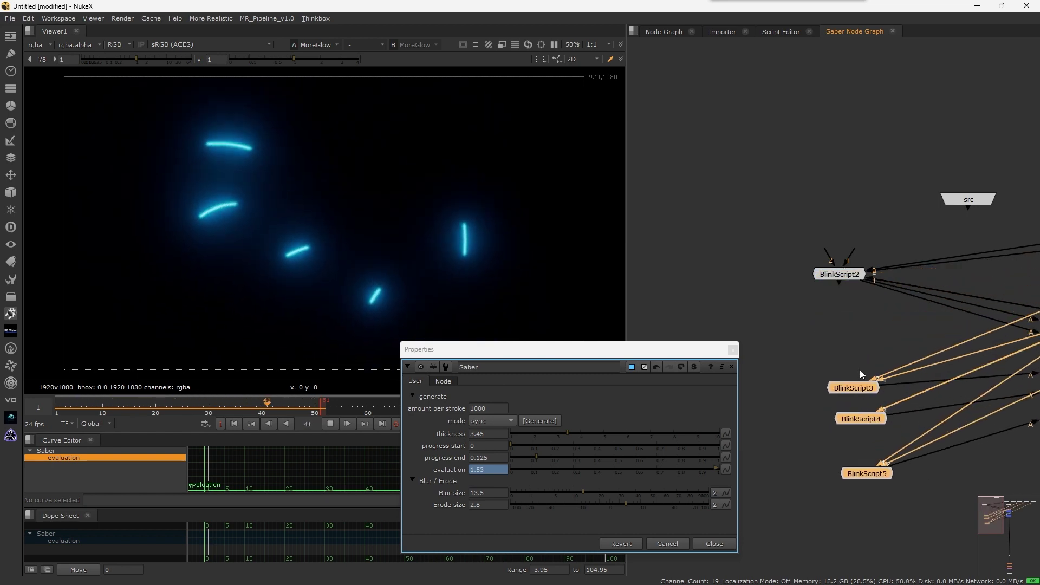
{"action": "left_click", "coordinate": [850, 278]}
{"action": "left_click_drag", "start_coordinate": [850, 278], "coordinate": [844, 317]}
Step: Enter BlinkScript3's internal graph, move Input2 farther from Input1, and close that graph
{"action": "middle_click_drag", "start_coordinate": [878, 419], "coordinate": [819, 307]}
{"action": "left_click", "coordinate": [800, 280]}
{"action": "key", "text": "ctrl+Return"}
{"action": "scroll", "coordinate": [840, 307], "scroll_direction": "up", "scroll_amount": 3}
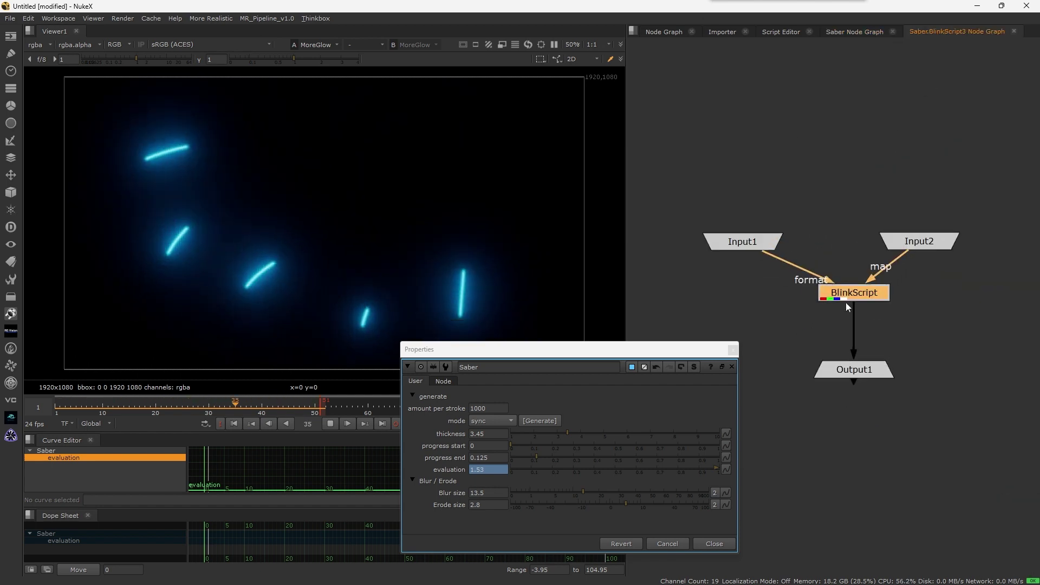
{"action": "left_click_drag", "start_coordinate": [934, 248], "coordinate": [998, 249]}
{"action": "left_click", "coordinate": [843, 226]}
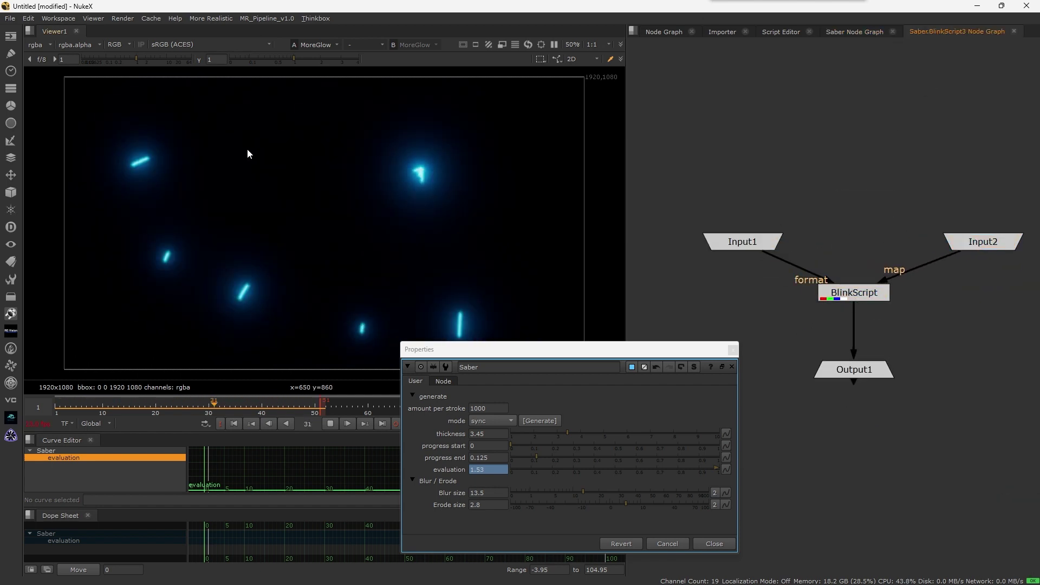
{"action": "left_click", "coordinate": [1013, 31]}
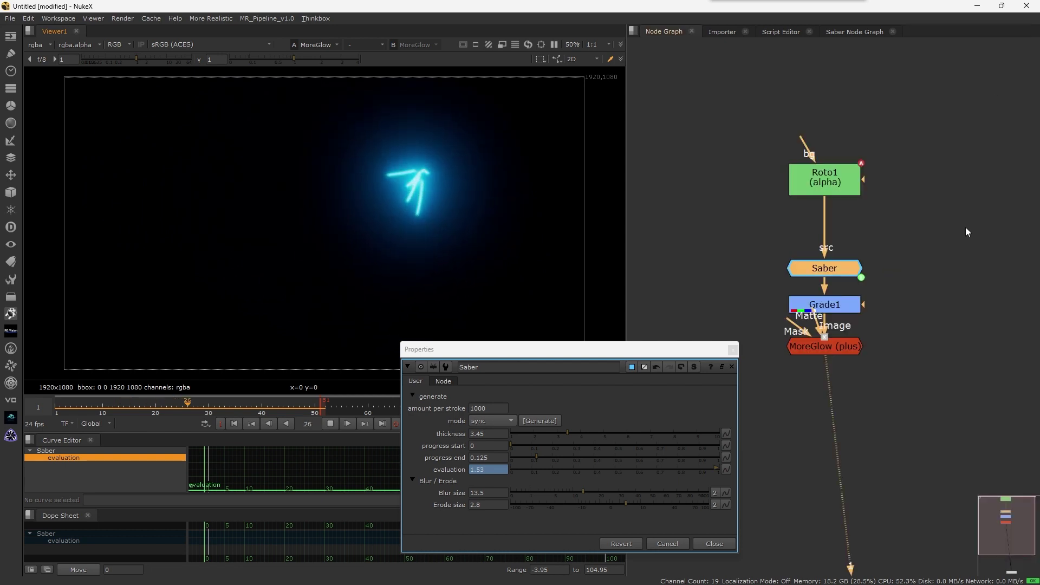
Step: Reopen Saber's internal graph, open BlinkScript3's properties and enter its node graph
{"action": "left_click", "coordinate": [972, 321]}
{"action": "left_click", "coordinate": [668, 406]}
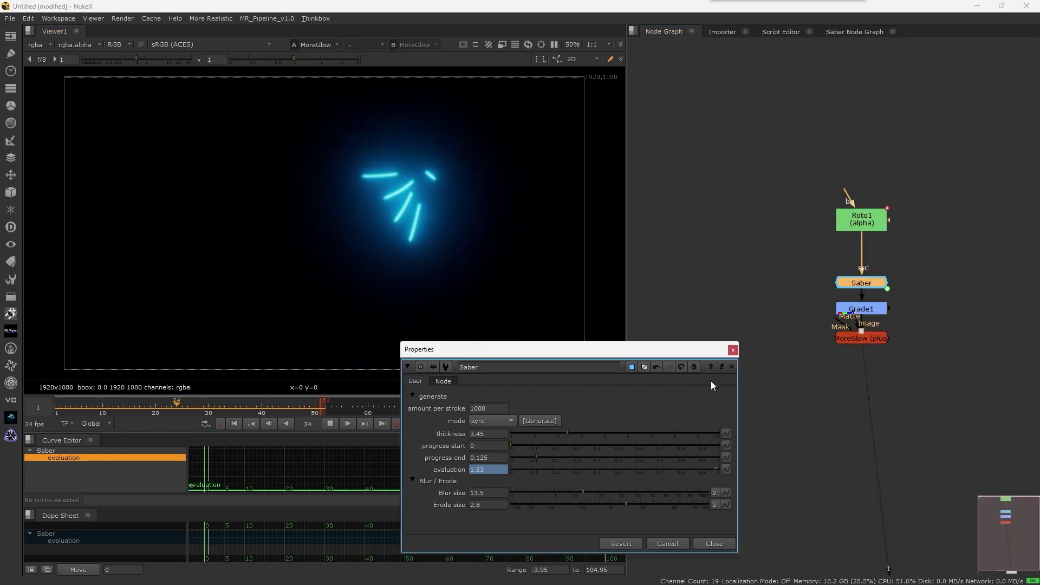
{"action": "left_click", "coordinate": [694, 366]}
{"action": "middle_click_drag", "start_coordinate": [682, 168], "coordinate": [782, 251]}
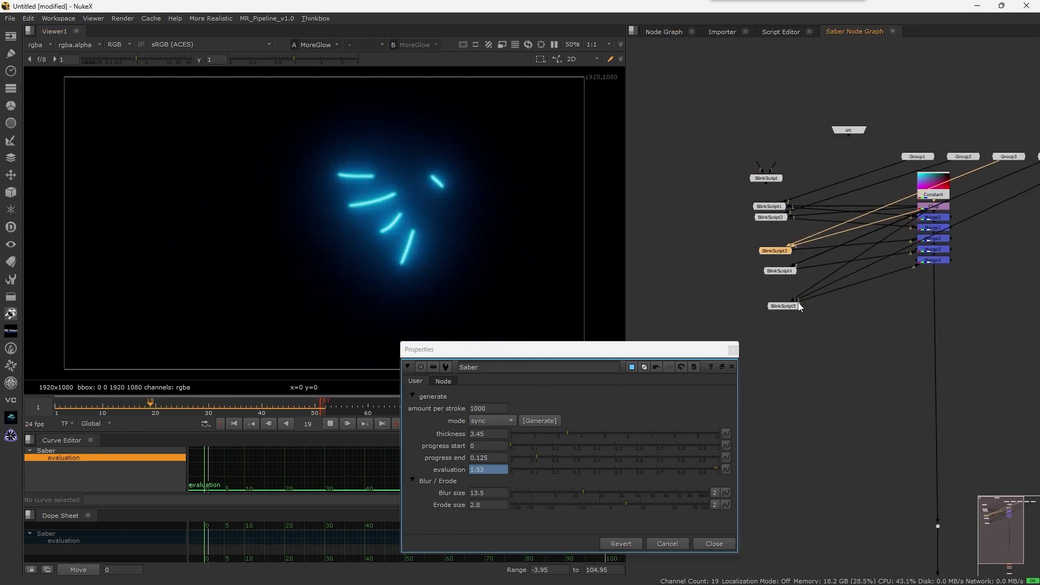
{"action": "scroll", "coordinate": [782, 252], "scroll_direction": "up", "scroll_amount": 3}
{"action": "double_click", "coordinate": [776, 244]}
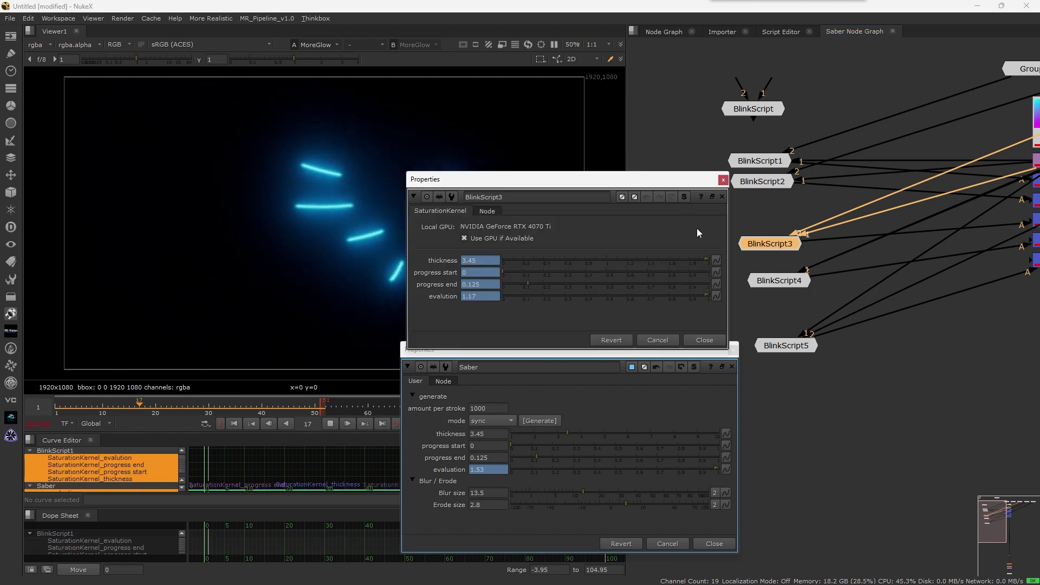
{"action": "left_click", "coordinate": [685, 197]}
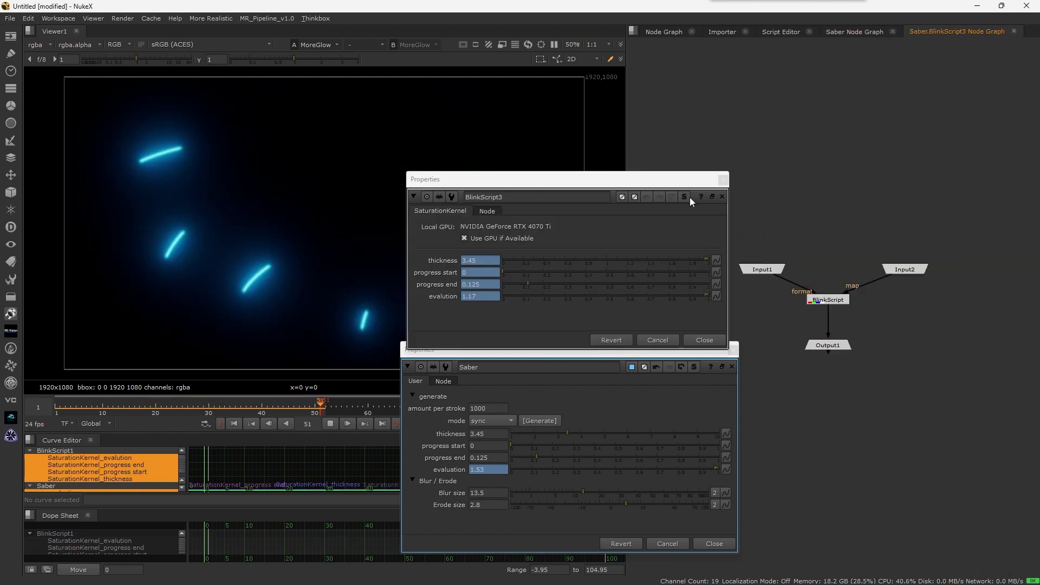
Step: Read the SaturationKernel source of the inner BlinkScript node in an enlarged properties window, then close BlinkScript3's graph
{"action": "double_click", "coordinate": [827, 305]}
{"action": "left_click_drag", "start_coordinate": [732, 229], "coordinate": [578, 91]}
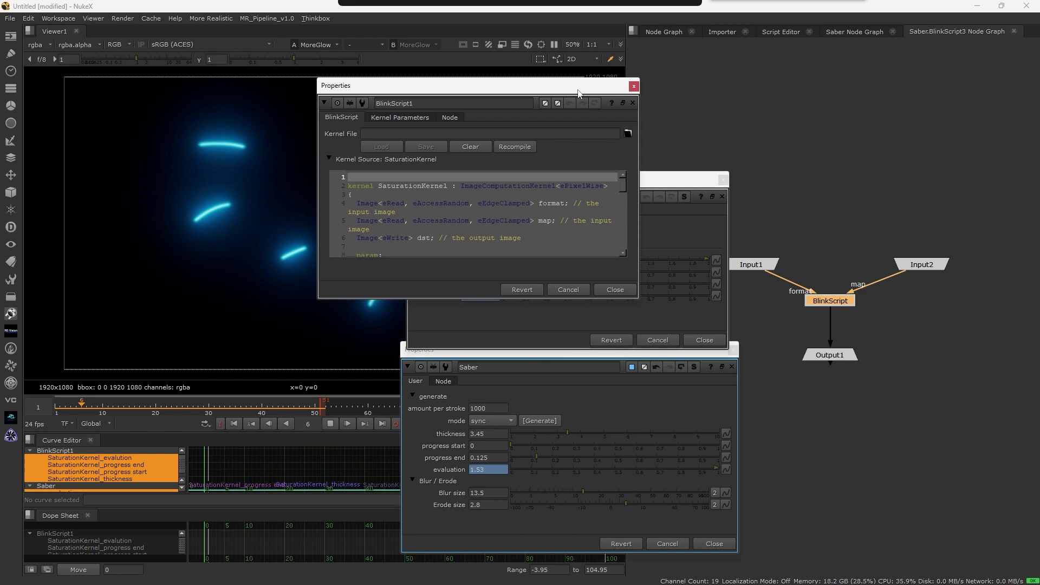
{"action": "left_click_drag", "start_coordinate": [639, 298], "coordinate": [819, 565]}
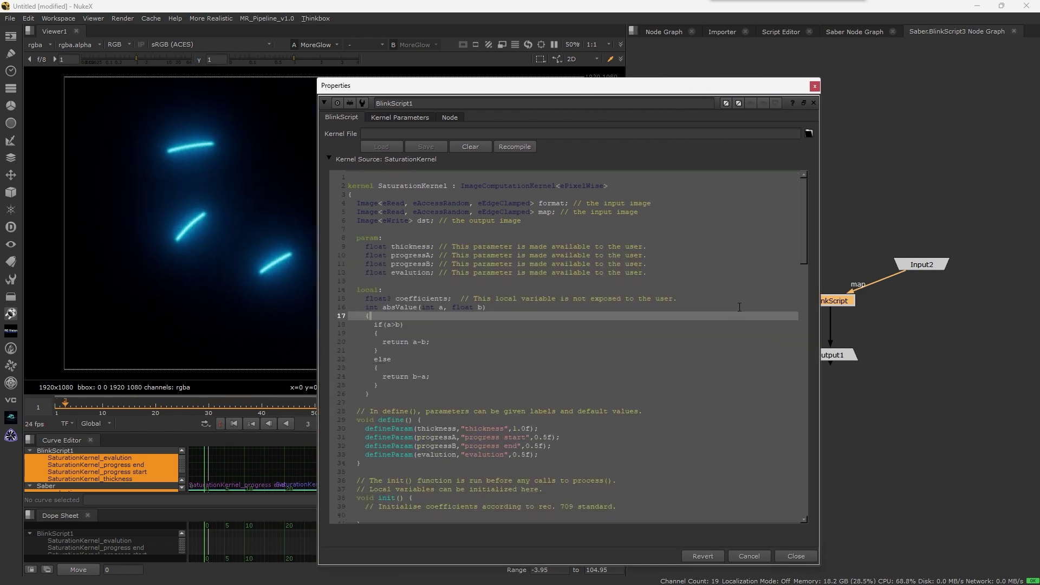
{"action": "left_click_drag", "start_coordinate": [805, 241], "coordinate": [859, 163]}
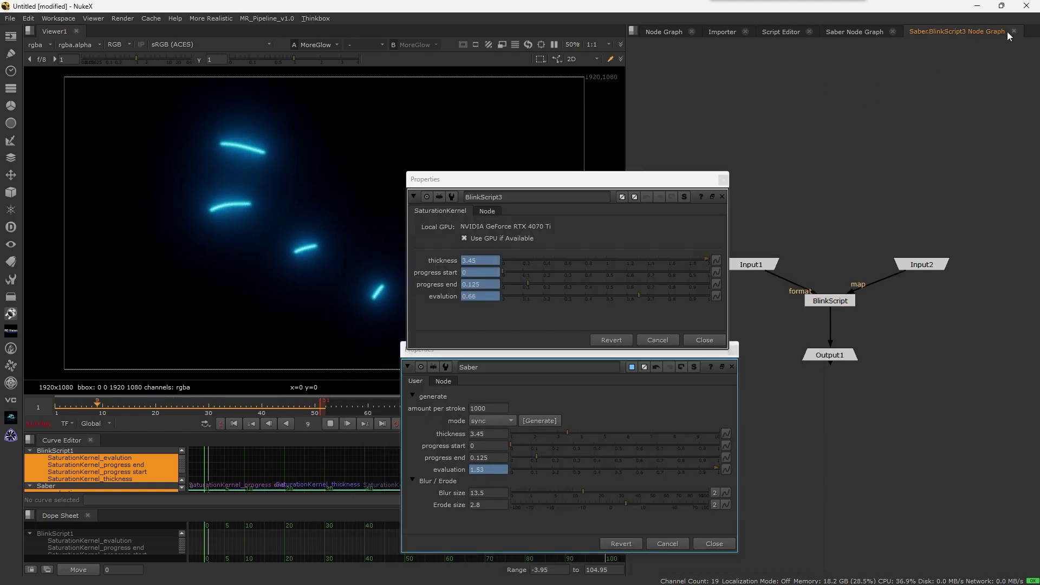
{"action": "left_click", "coordinate": [1013, 31]}
Step: Review the looping strokes, stop the playback at frame 23 and close BlinkScript3's properties
{"action": "left_click_drag", "start_coordinate": [583, 182], "coordinate": [803, 139]}
{"action": "left_click_drag", "start_coordinate": [170, 217], "coordinate": [494, 167]}
{"action": "left_click_drag", "start_coordinate": [348, 132], "coordinate": [545, 238]}
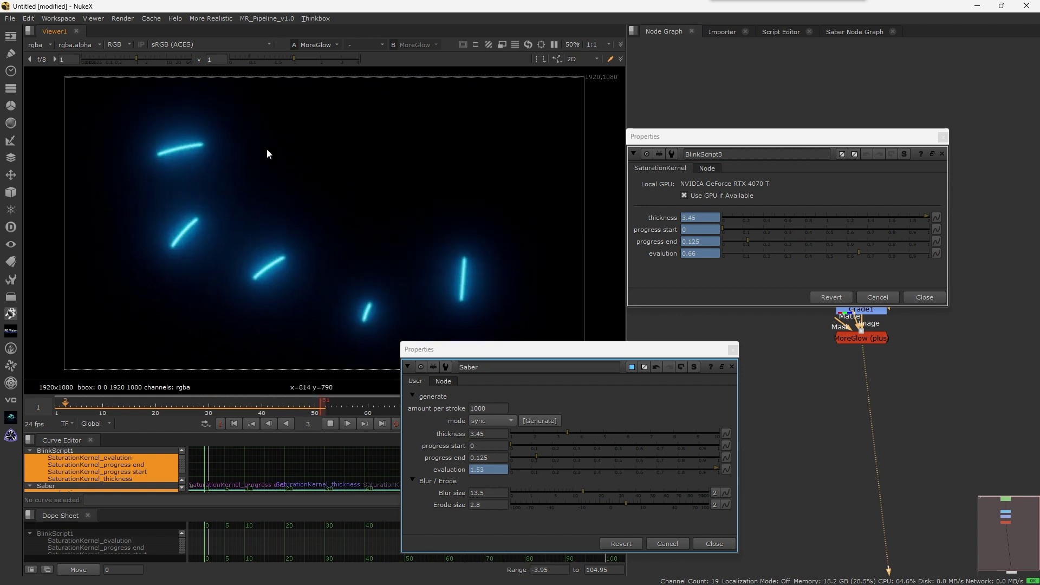
{"action": "left_click_drag", "start_coordinate": [254, 204], "coordinate": [363, 244]}
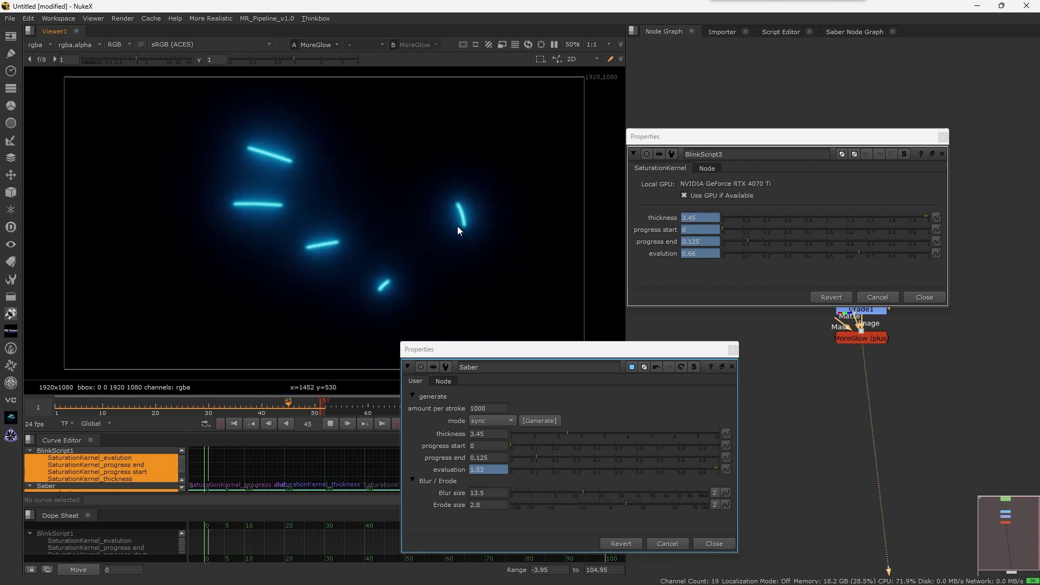
{"action": "left_click", "coordinate": [347, 424]}
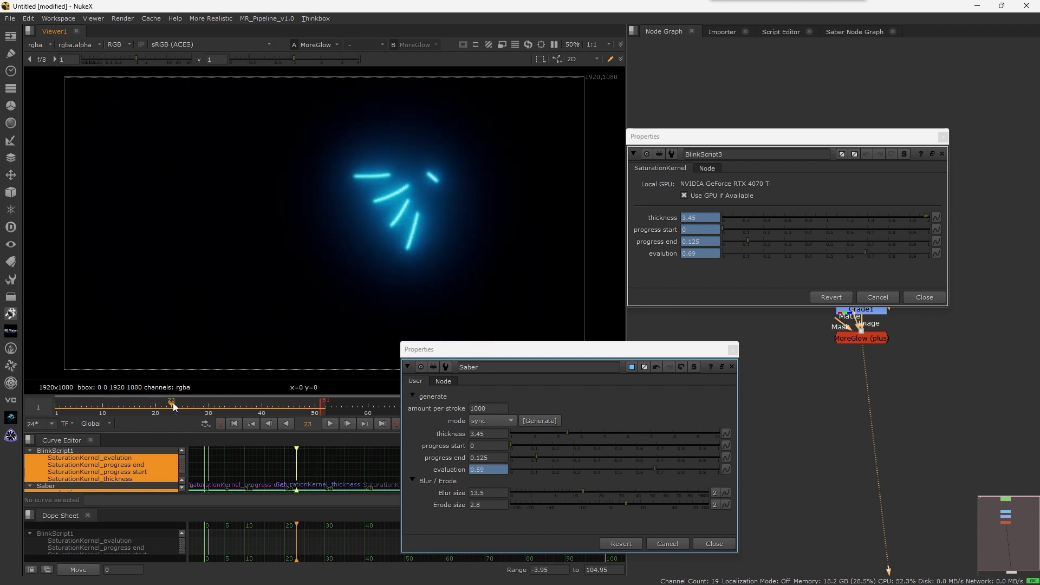
{"action": "left_click", "coordinate": [684, 282]}
{"action": "key", "text": "Escape"}
{"action": "left_click", "coordinate": [641, 397]}
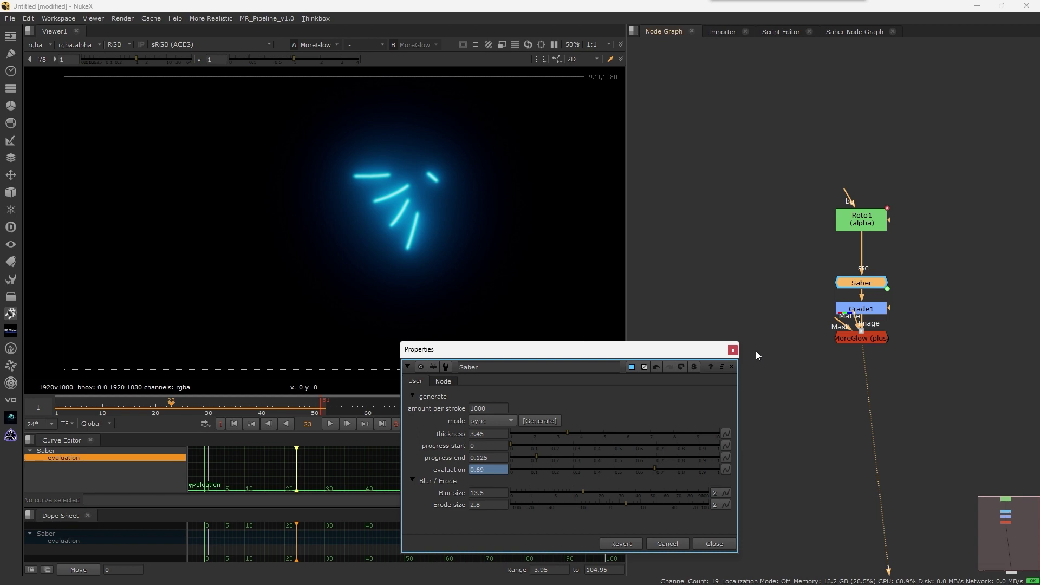
Step: Move the Saber, Grade1 and MoreGlow nodes together closer to Roto1 and close Saber's properties
{"action": "middle_click_drag", "start_coordinate": [832, 278], "coordinate": [816, 186]}
{"action": "scroll", "coordinate": [816, 186], "scroll_direction": "up", "scroll_amount": 2}
{"action": "left_click_drag", "start_coordinate": [818, 189], "coordinate": [905, 320]}
{"action": "left_click_drag", "start_coordinate": [867, 199], "coordinate": [867, 165]}
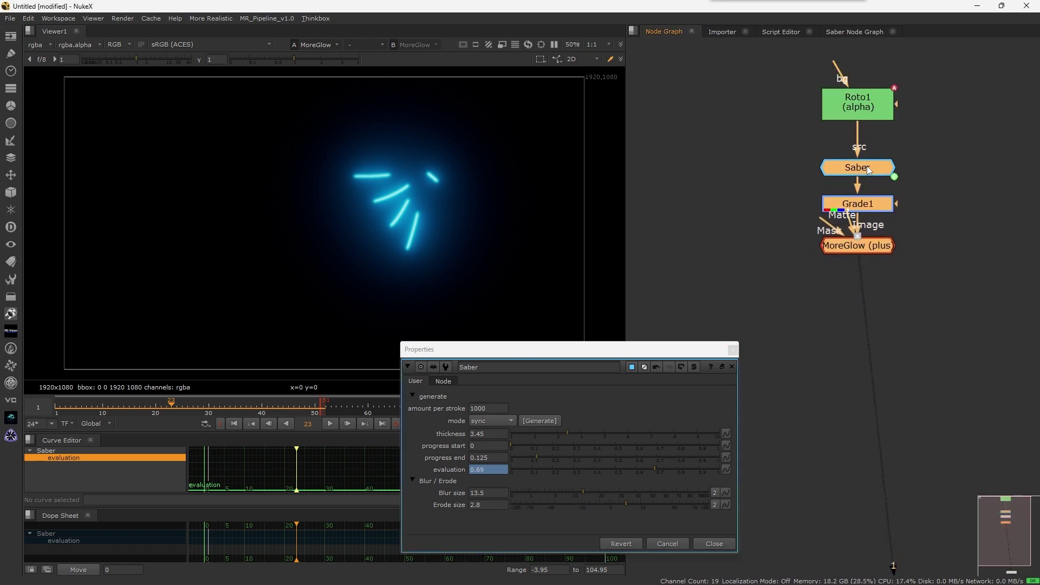
{"action": "left_click", "coordinate": [940, 196]}
{"action": "scroll", "coordinate": [417, 196], "scroll_direction": "down", "scroll_amount": 3}
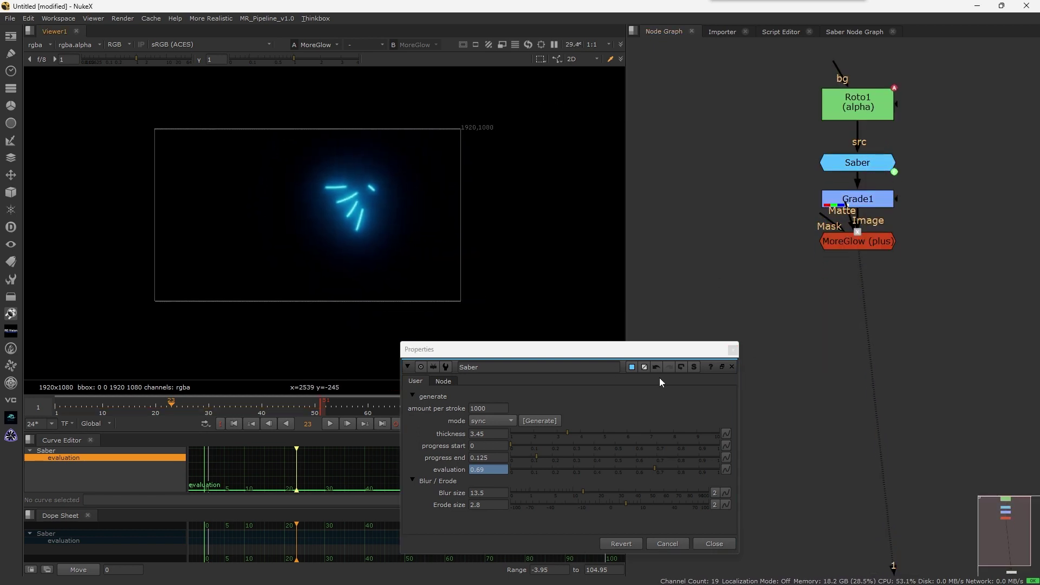
{"action": "left_click", "coordinate": [651, 412]}
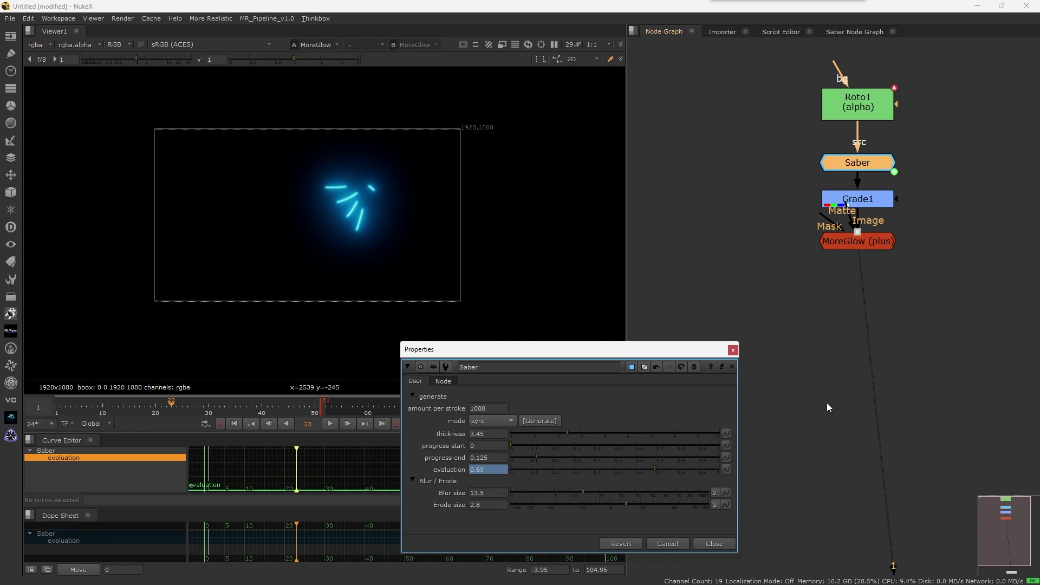
{"action": "left_click", "coordinate": [733, 350]}
{"action": "left_click", "coordinate": [811, 375]}
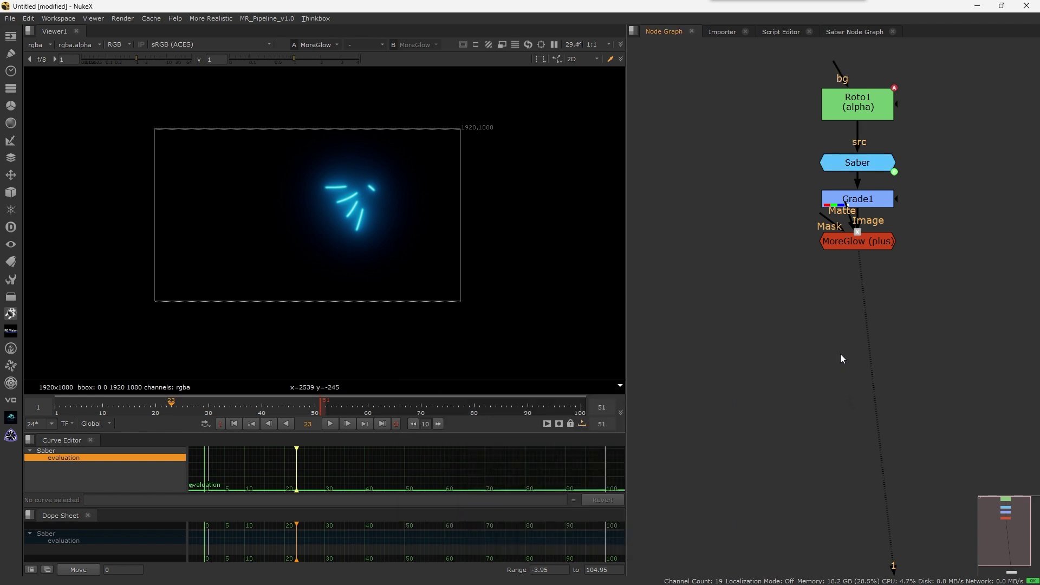
Step: Move the MoreGlow node slightly farther below Grade1 in the main node graph
{"action": "middle_click_drag", "start_coordinate": [872, 221], "coordinate": [758, 371]}
{"action": "scroll", "coordinate": [757, 371], "scroll_direction": "down", "scroll_amount": 3}
{"action": "scroll", "coordinate": [752, 369], "scroll_direction": "up", "scroll_amount": 3}
{"action": "left_click_drag", "start_coordinate": [757, 400], "coordinate": [772, 415]}
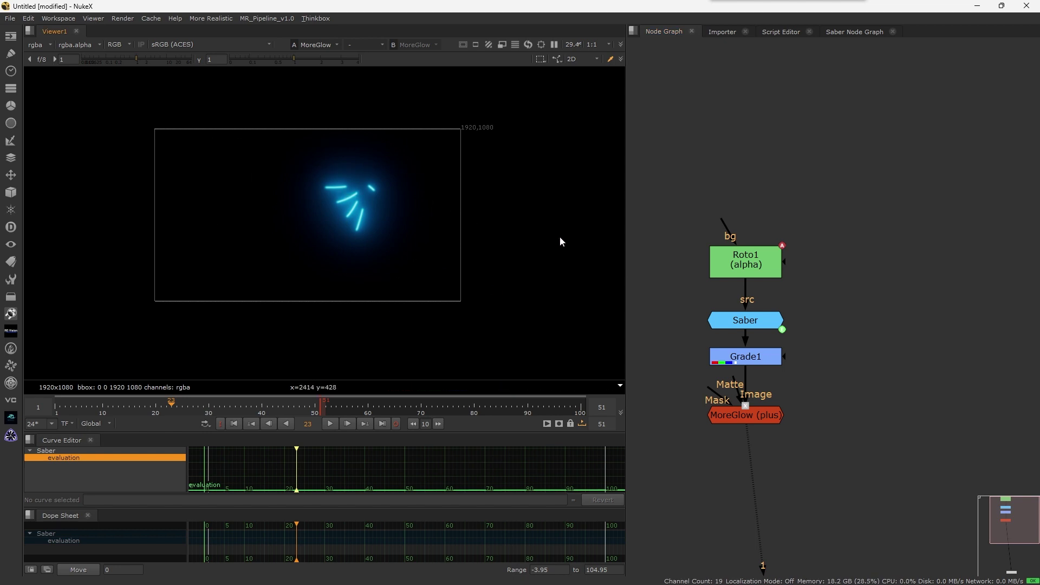
{"action": "middle_click_drag", "start_coordinate": [738, 317], "coordinate": [784, 276]}
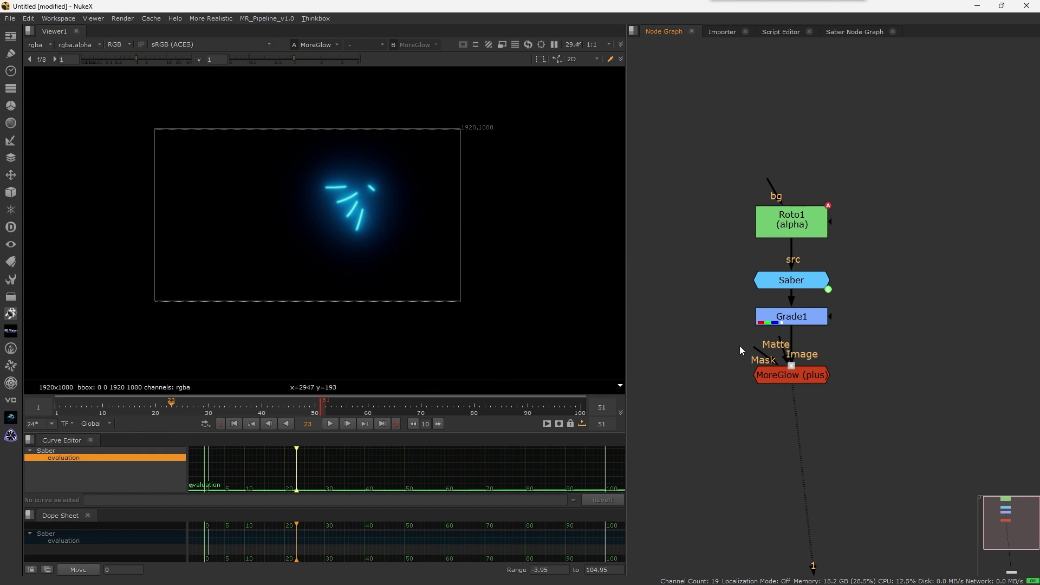
{"action": "middle_click_drag", "start_coordinate": [717, 298], "coordinate": [750, 300]}
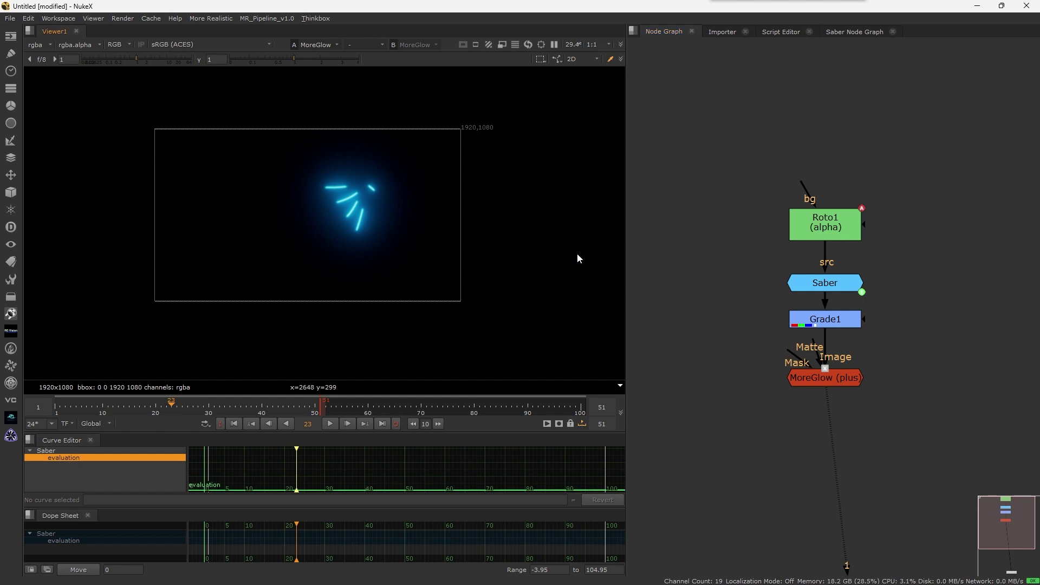
{"action": "scroll", "coordinate": [363, 214], "scroll_direction": "up", "scroll_amount": 2}
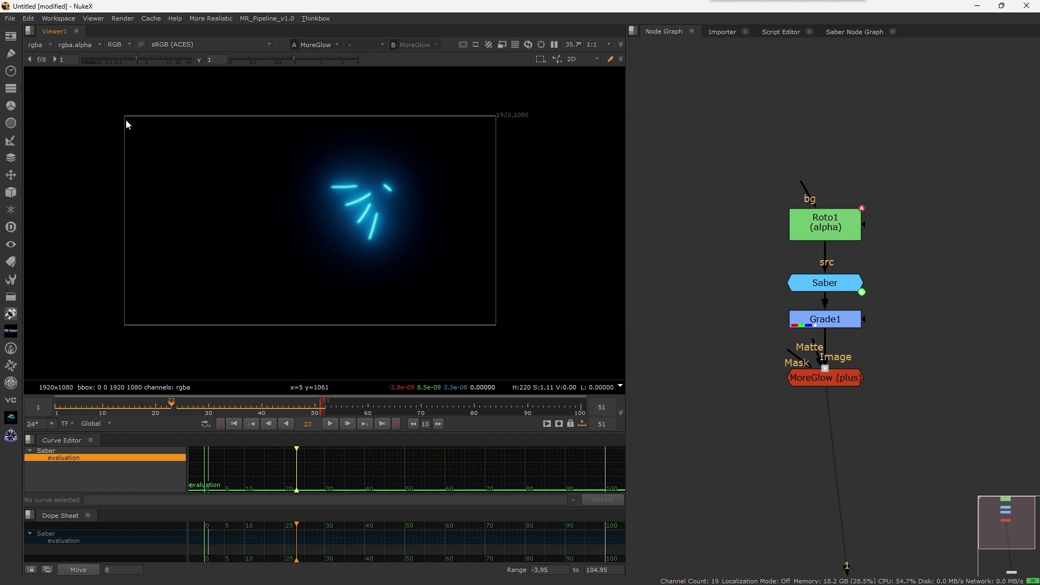
{"action": "left_click_drag", "start_coordinate": [90, 98], "coordinate": [532, 326]}
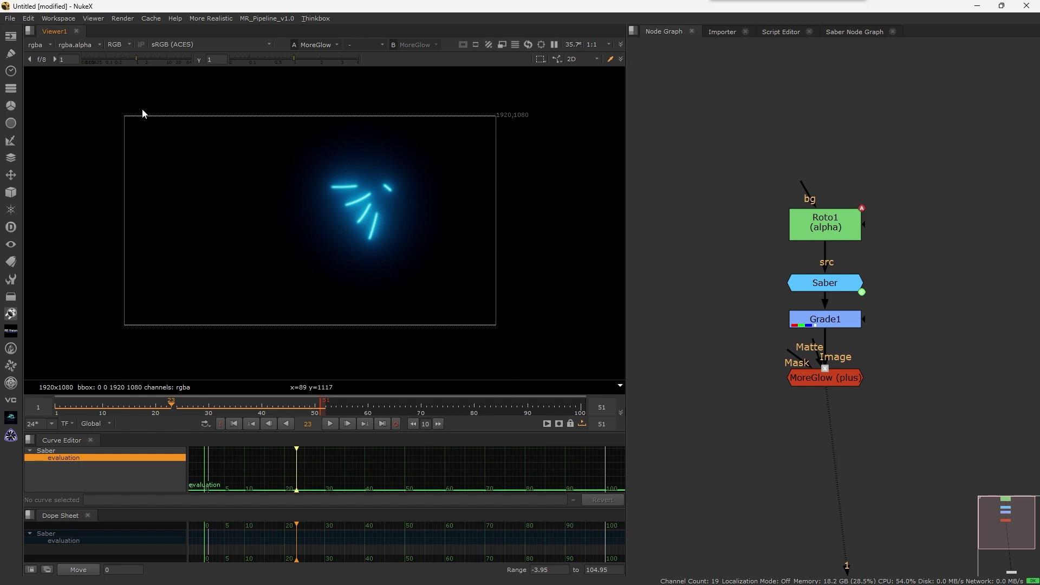
{"action": "left_click_drag", "start_coordinate": [142, 110], "coordinate": [498, 318]}
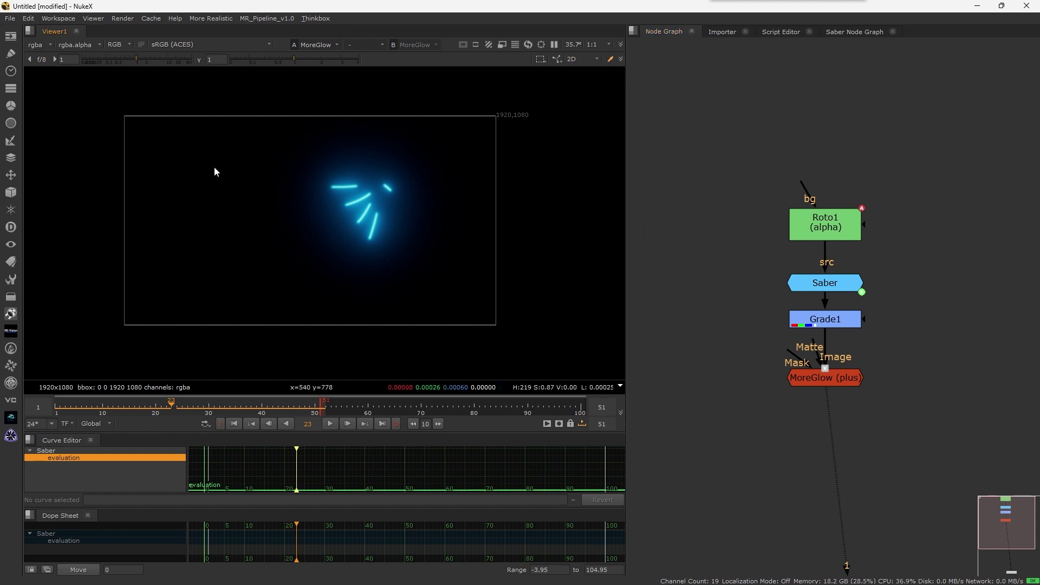
{"action": "left_click_drag", "start_coordinate": [206, 162], "coordinate": [406, 267], "text": "ctrl+shift"}
{"action": "left_click_drag", "start_coordinate": [267, 164], "coordinate": [352, 231]}
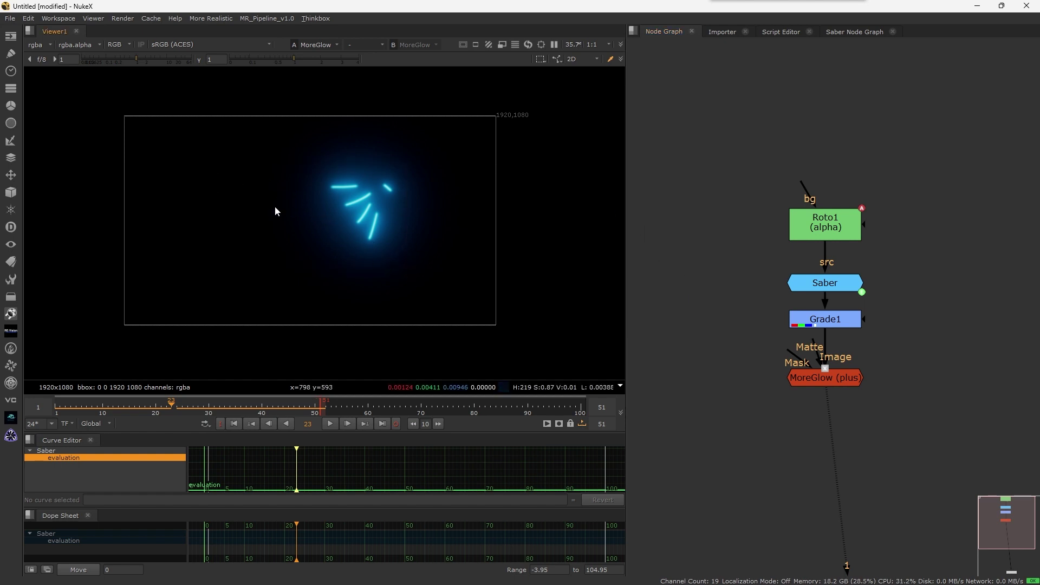